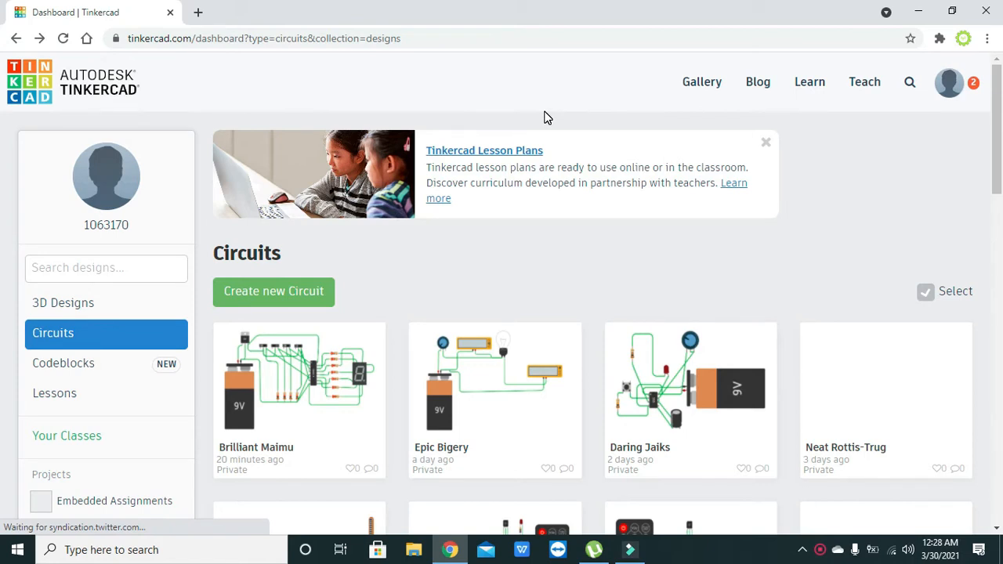
Step: Create a new circuit and list all available components instead of only the basic ones
click(272, 292)
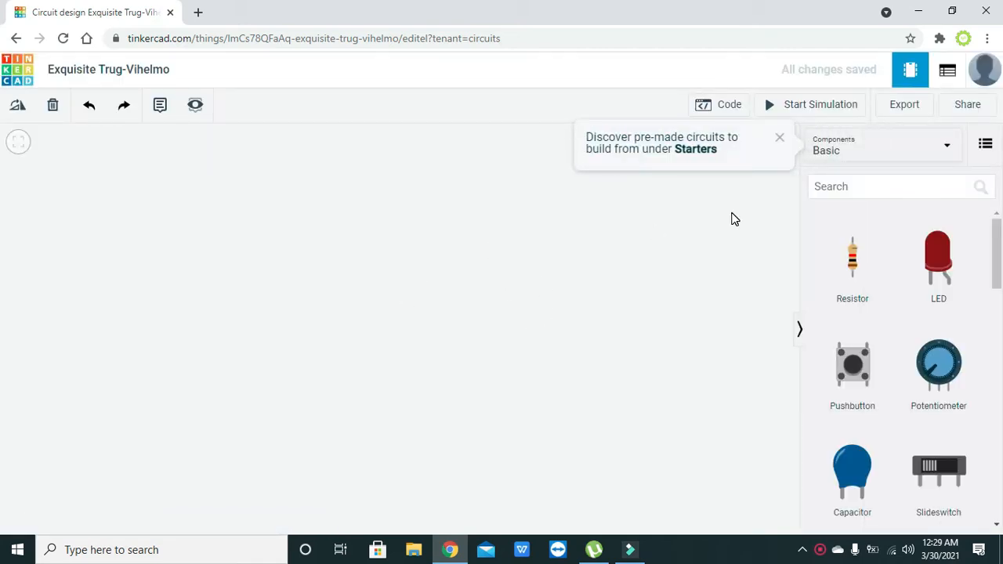
click(780, 141)
click(833, 184)
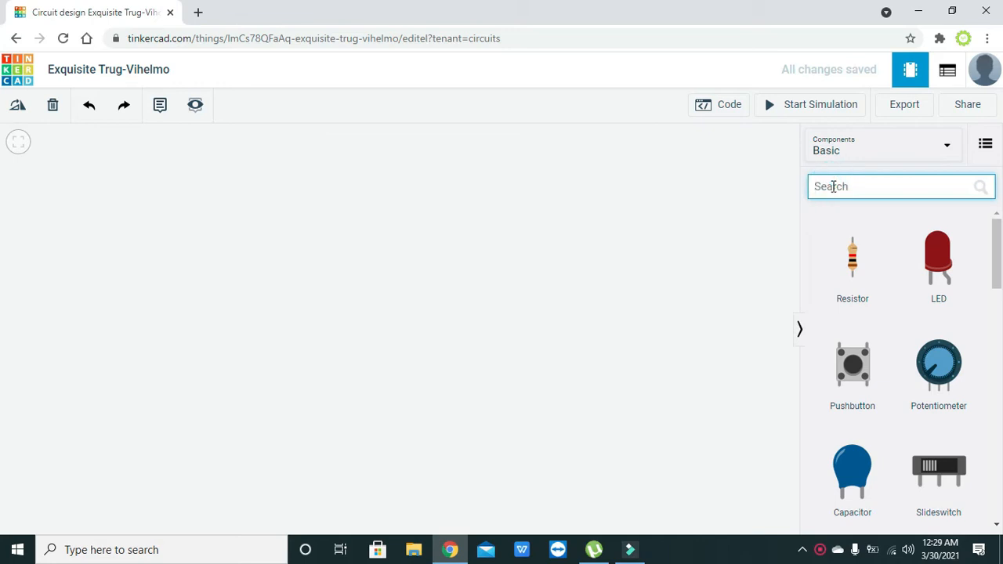
drag(1002, 226, 1001, 510)
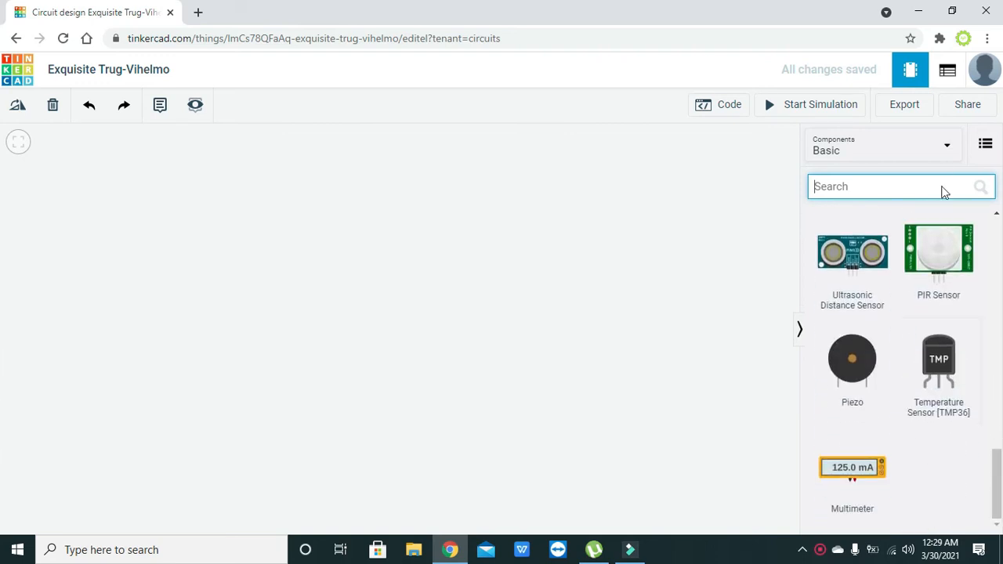
click(918, 156)
click(914, 215)
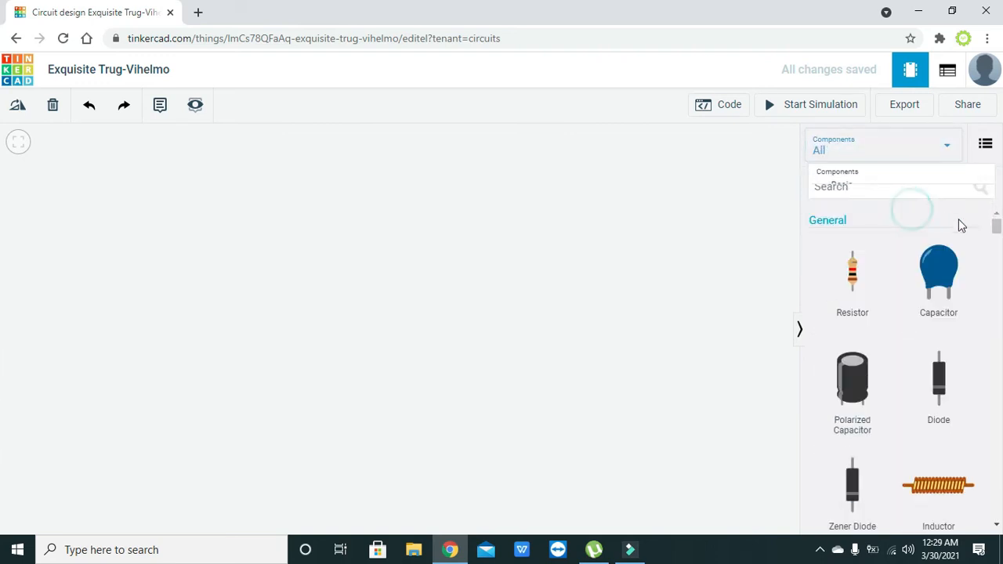
Step: Place a 7 Segment Display in the middle of the workspace and set its common terminal to Cathode
drag(1000, 228, 2, 358)
drag(852, 320, 517, 315)
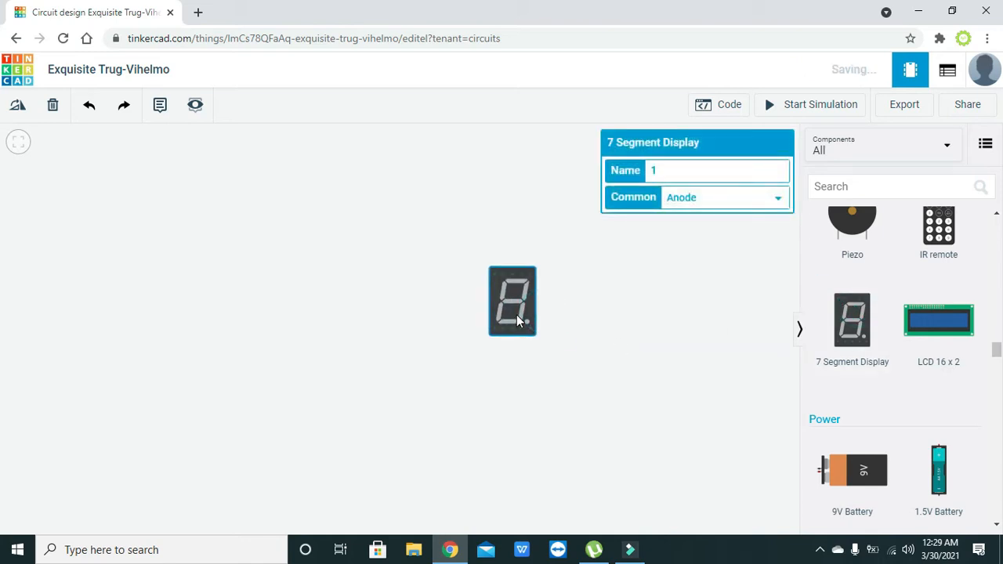
click(695, 200)
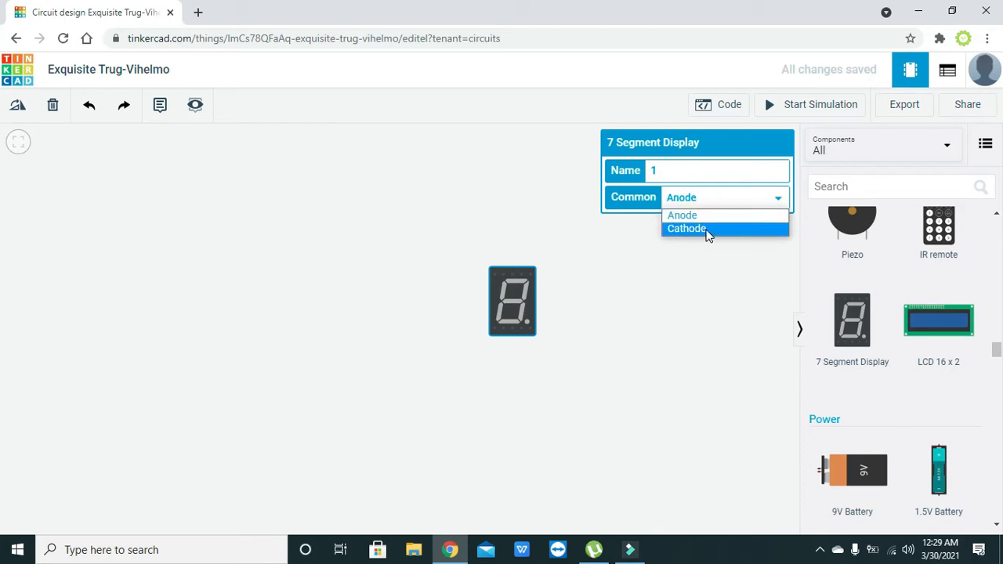
click(720, 229)
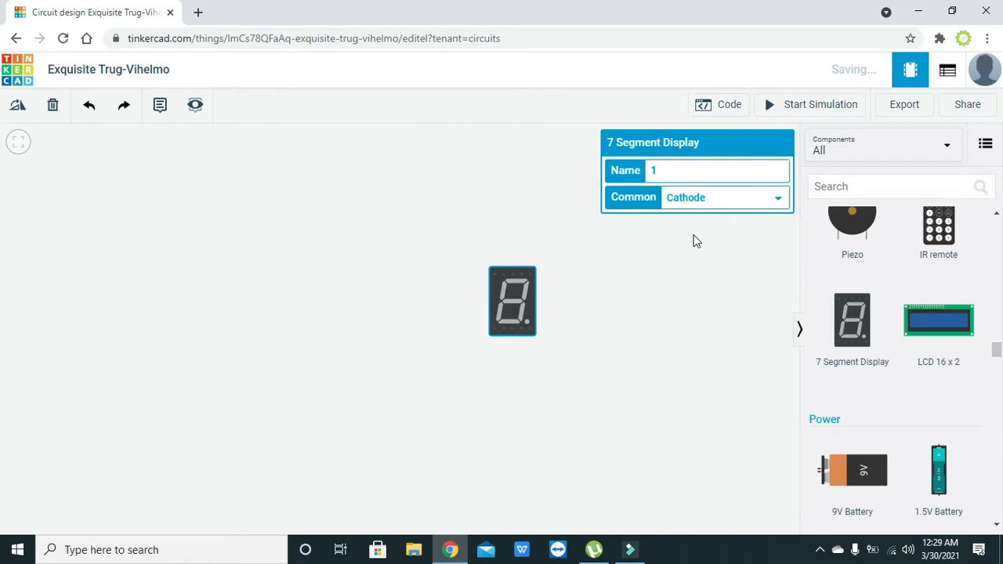
click(695, 239)
drag(514, 297, 532, 333)
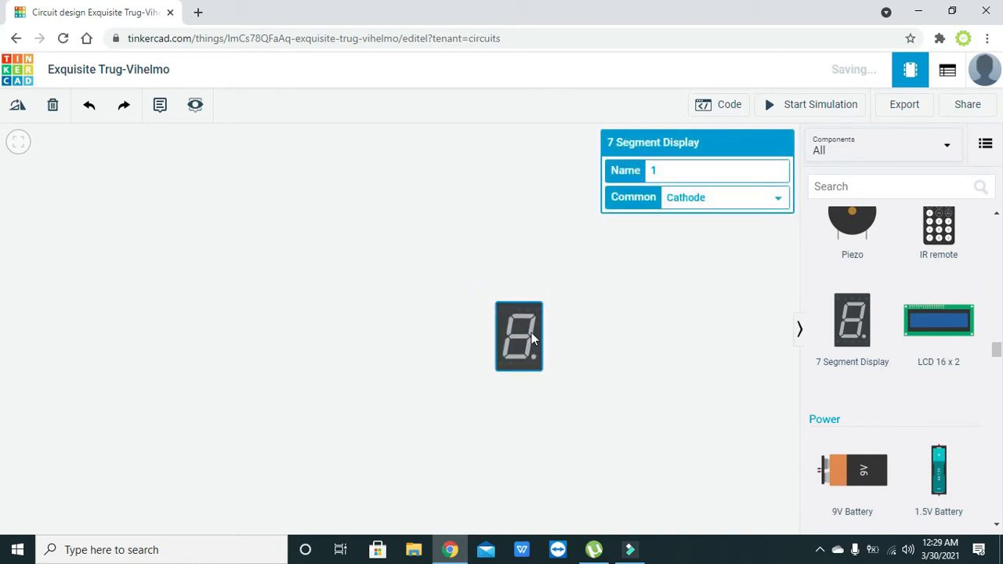
click(627, 337)
Step: Find the 4511 7-Segment Decoder, place it left of the display and rotate it upright with its notch facing up
click(824, 186)
text(4)
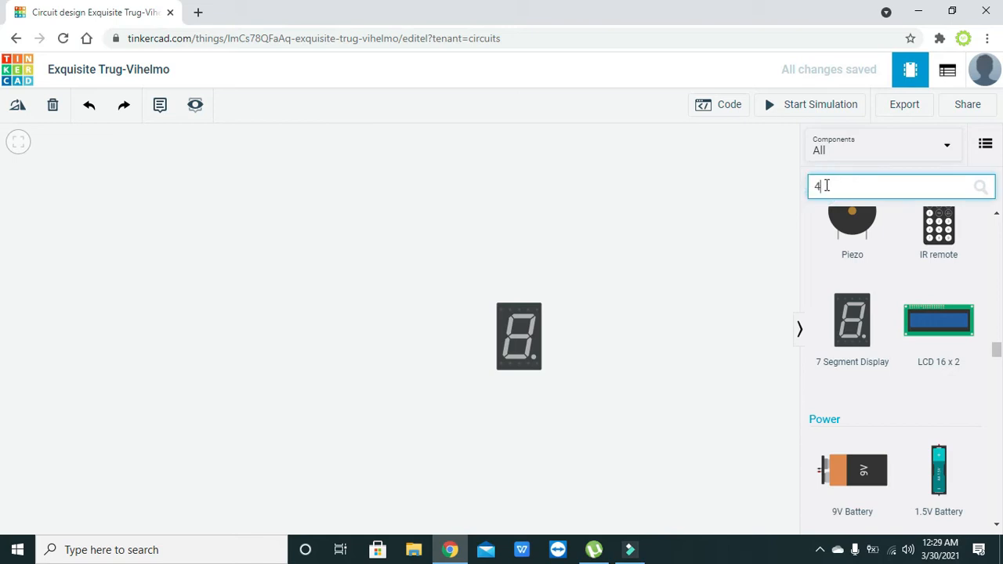
text(511)
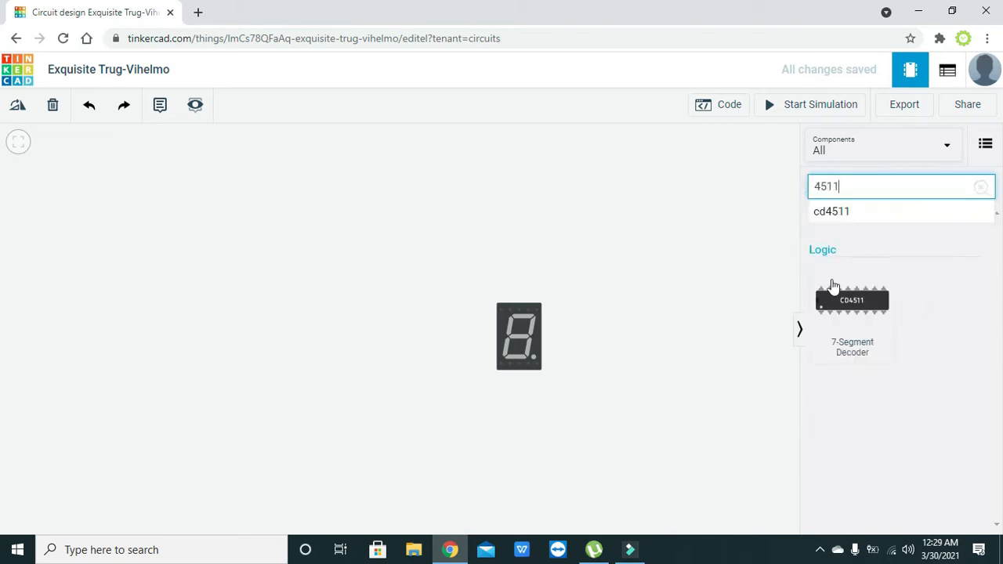
drag(857, 307, 379, 340)
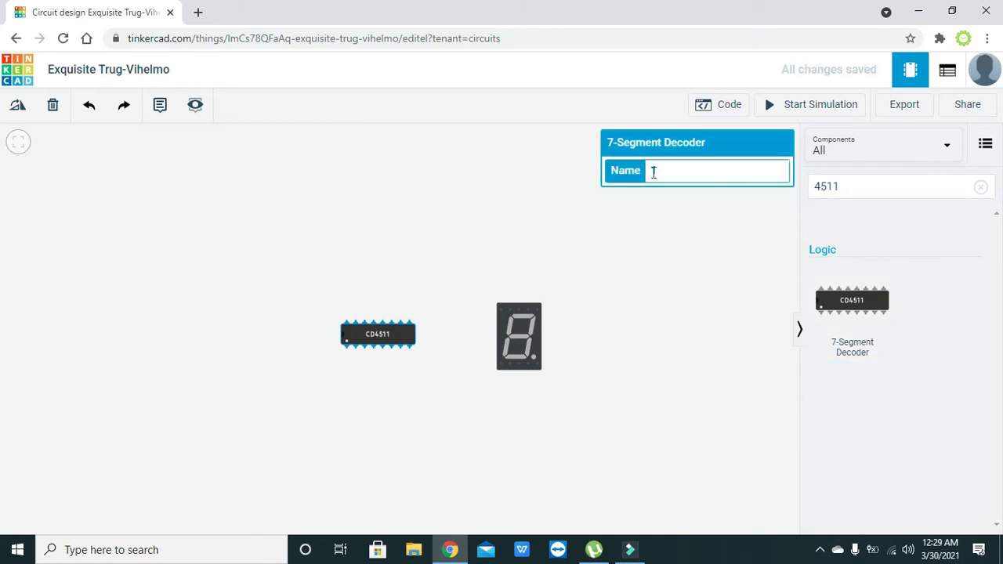
click(19, 108)
click(19, 108)
click(19, 107)
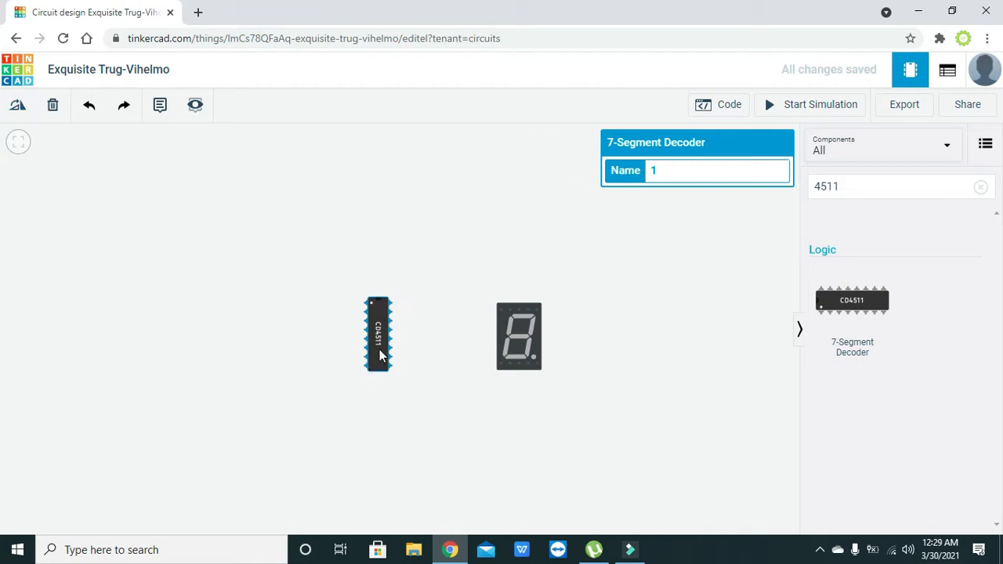
drag(375, 316, 352, 313)
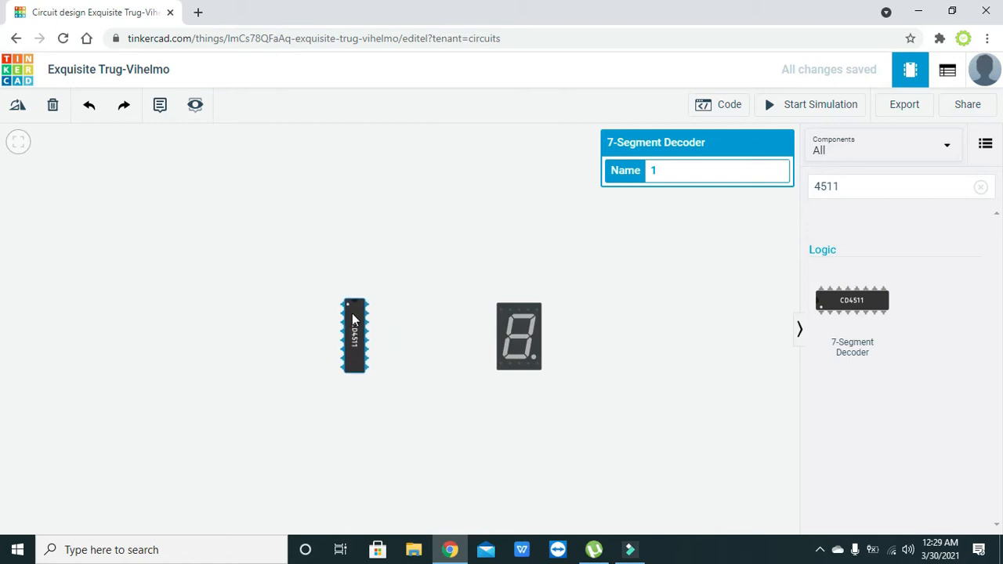
click(420, 321)
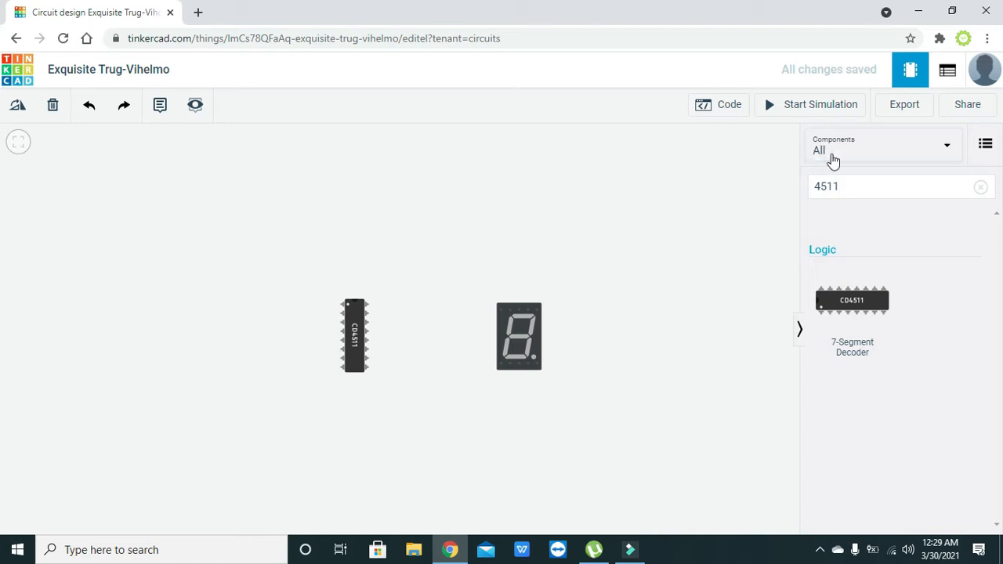
Step: Clear the component search and shift the decoder and the display slightly so they sit level with each other
click(860, 186)
key(BackSpace)
key(BackSpace)
key(BackSpace)
key(BackSpace)
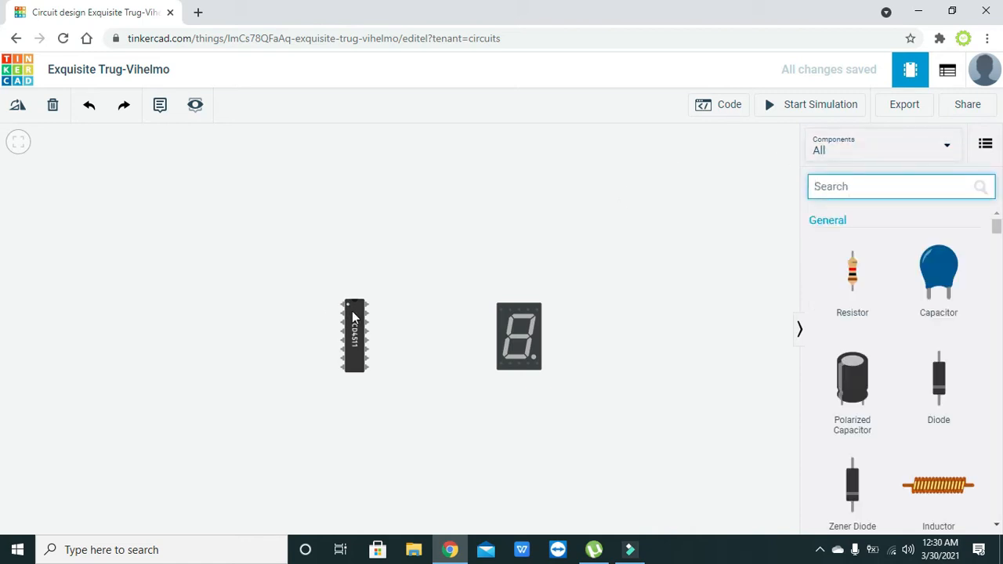
drag(353, 317, 353, 311)
click(400, 326)
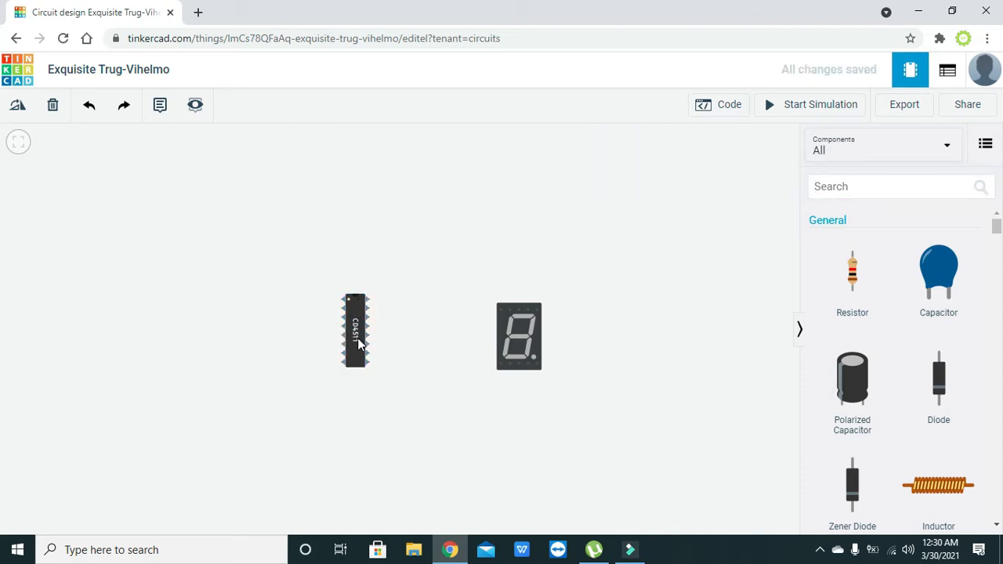
drag(498, 335, 513, 334)
click(568, 345)
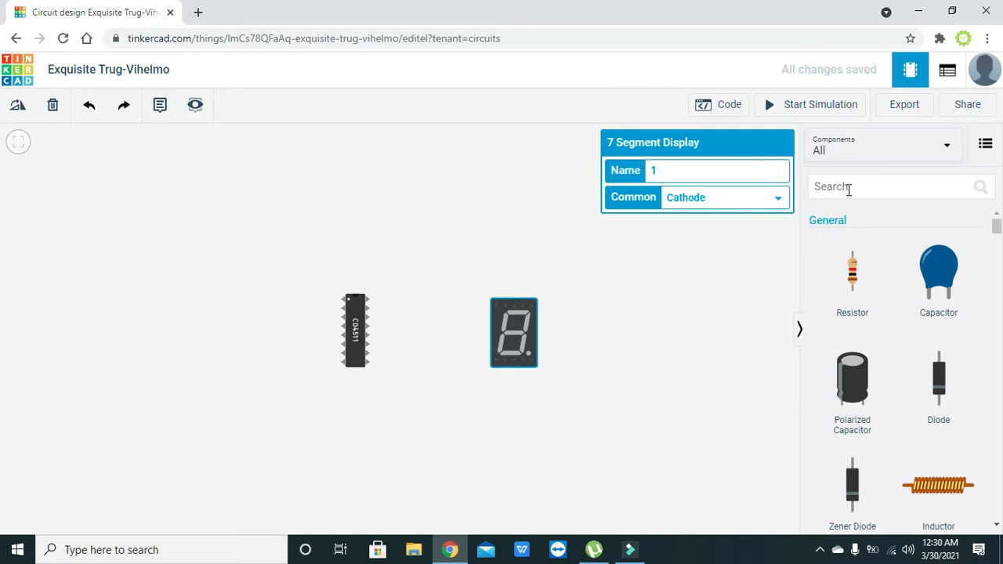
Step: Place a resistor above the gap between the decoder and the display and rotate it to horizontal
drag(851, 267, 427, 248)
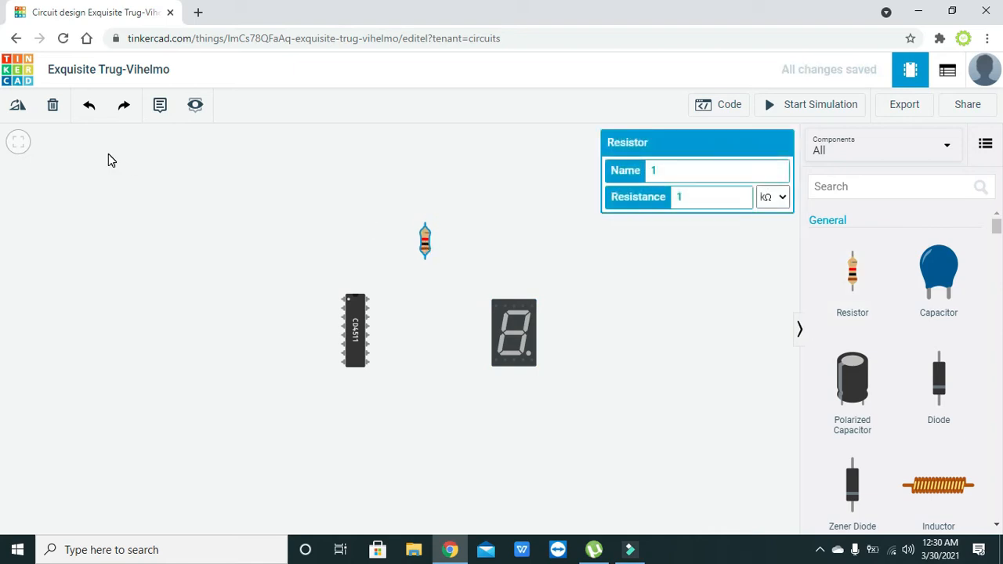
click(19, 107)
click(19, 107)
click(18, 107)
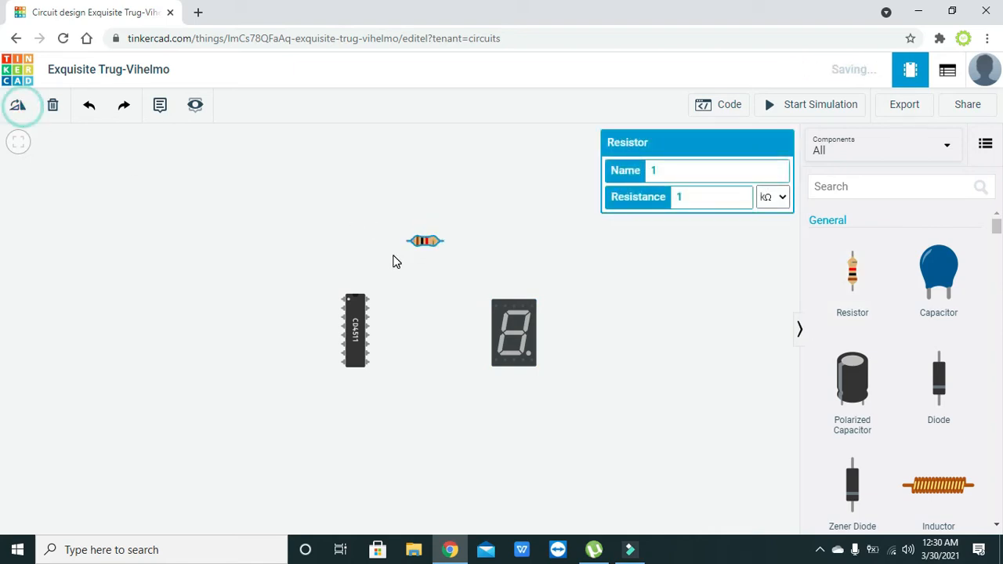
Step: Set the resistor's resistance to 220 Ω
click(737, 196)
key(BackSpace)
text(220)
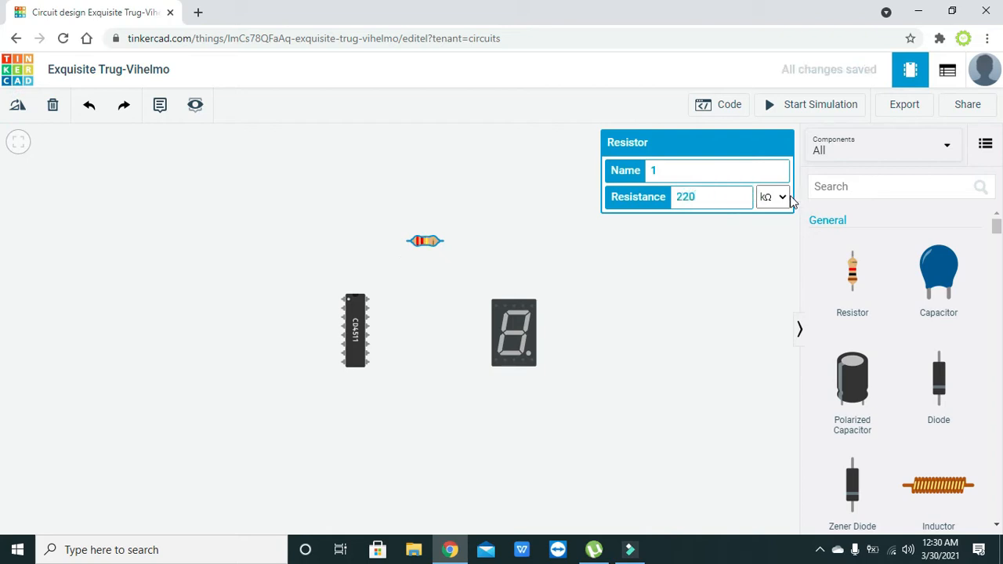
click(782, 198)
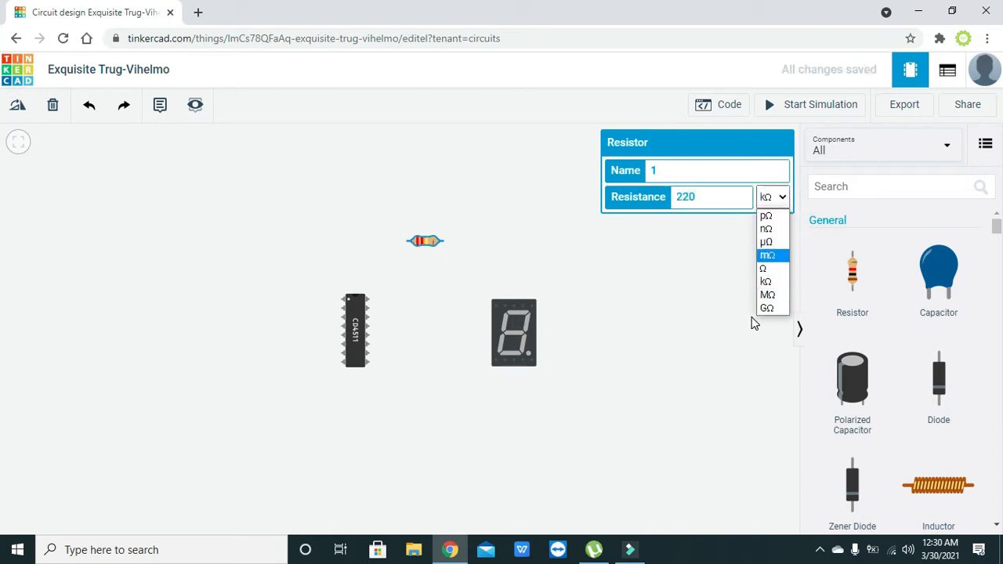
click(763, 272)
Step: Rearrange the parts with the decoder on the left, the resistor in the middle and the display further to the right
drag(430, 249, 430, 274)
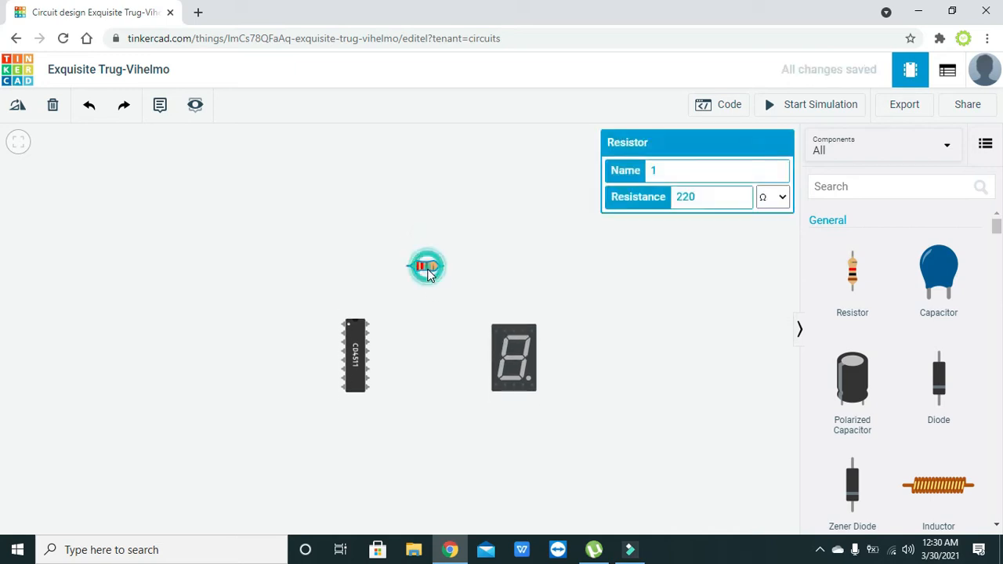
click(437, 296)
scroll(438, 299, up, 1)
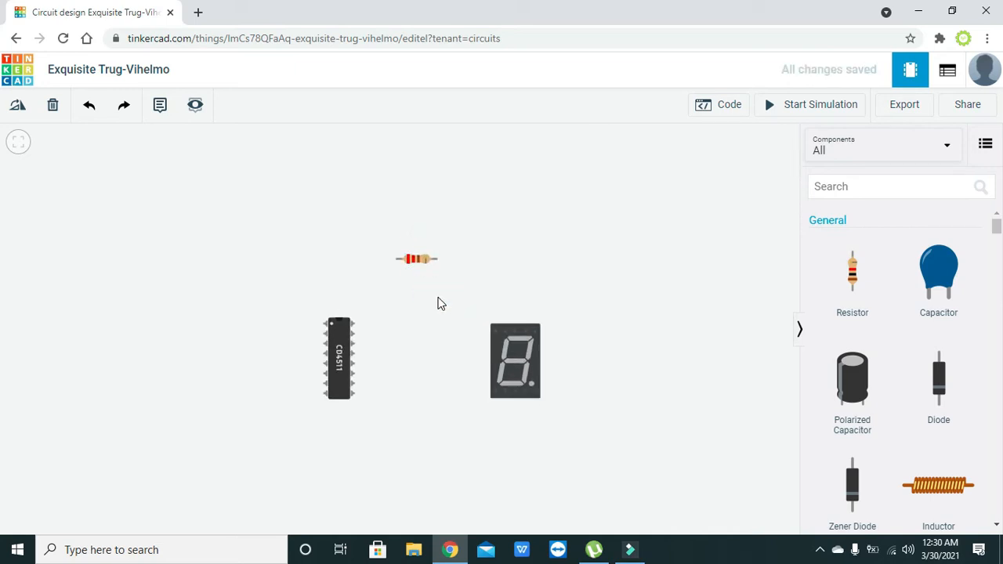
scroll(439, 299, up, 1)
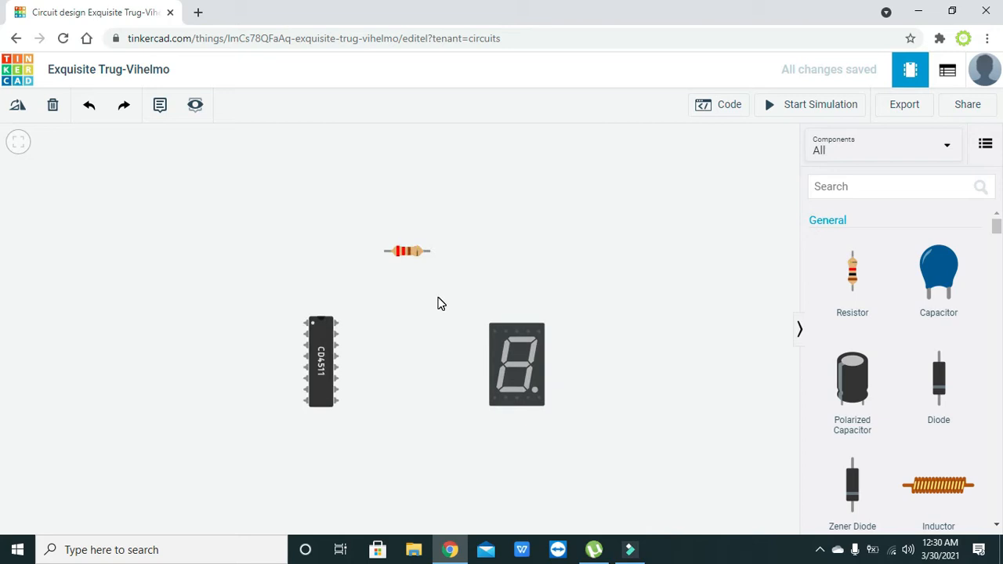
scroll(441, 303, up, 1)
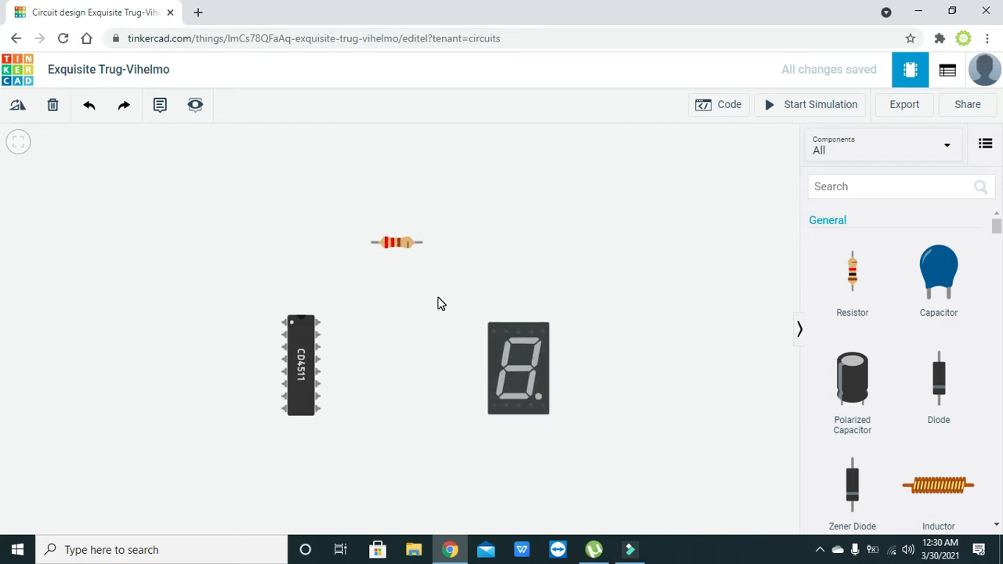
drag(307, 337, 304, 304)
drag(398, 236, 415, 268)
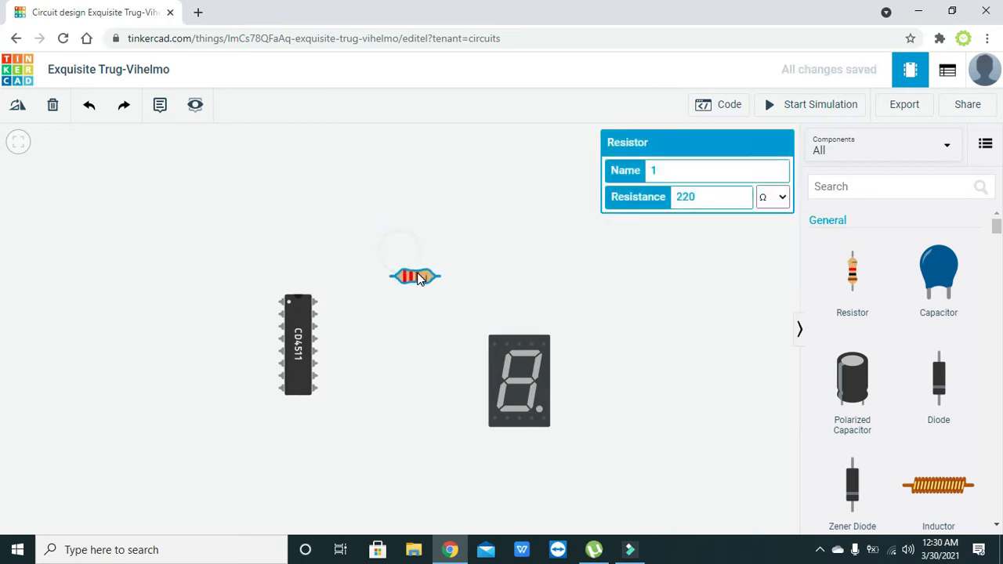
drag(514, 348, 548, 287)
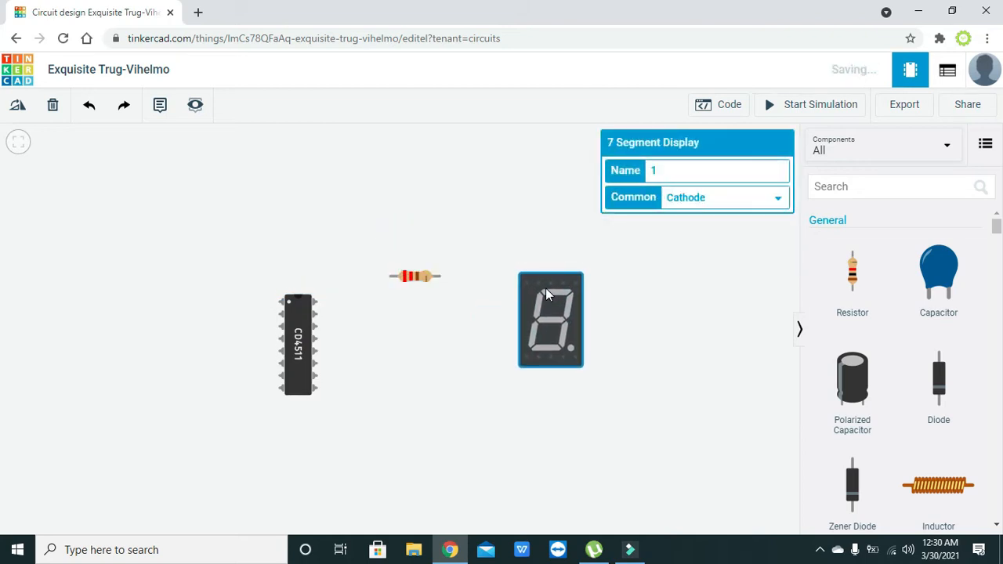
Step: Duplicate the 220 Ω resistor six times and stack all seven in a column between the decoder and the display
click(427, 286)
key(ctrl+c)
key(ctrl+v)
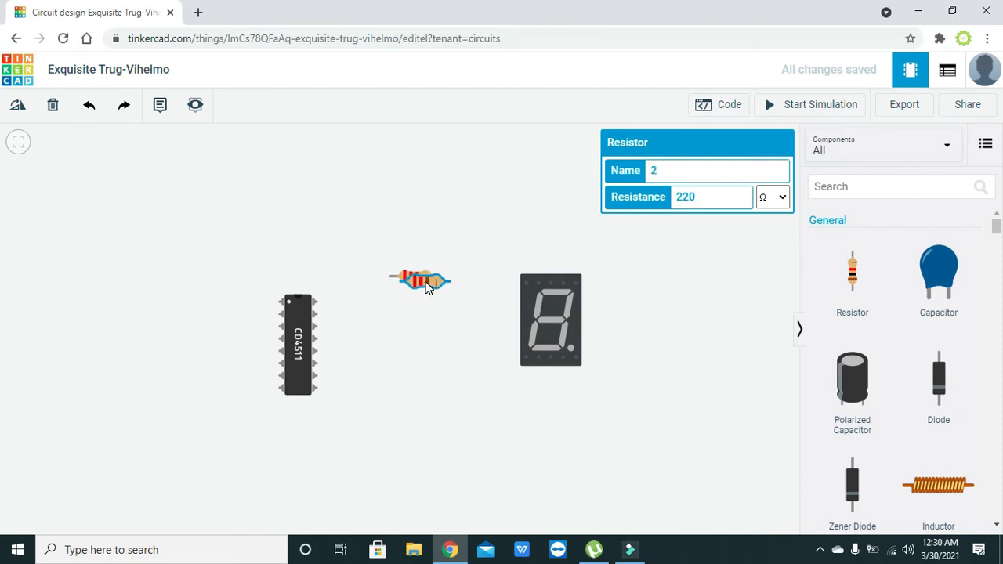
drag(426, 285, 420, 428)
key(ctrl+v)
click(418, 348)
key(ctrl+v)
click(415, 406)
key(ctrl+v)
key(ctrl+v)
drag(422, 468, 414, 236)
drag(415, 283, 416, 225)
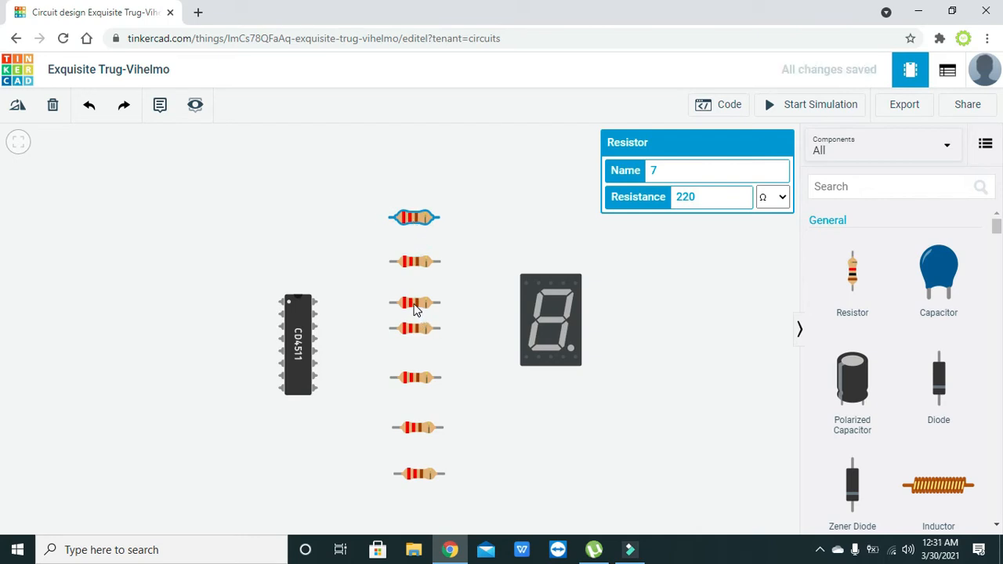
Step: Adjust the middle resistors of the column so the vertical gaps between them are roughly even
drag(414, 305, 415, 299)
drag(414, 335, 415, 342)
click(451, 368)
click(419, 387)
drag(419, 387, 419, 391)
drag(417, 267, 419, 260)
click(464, 303)
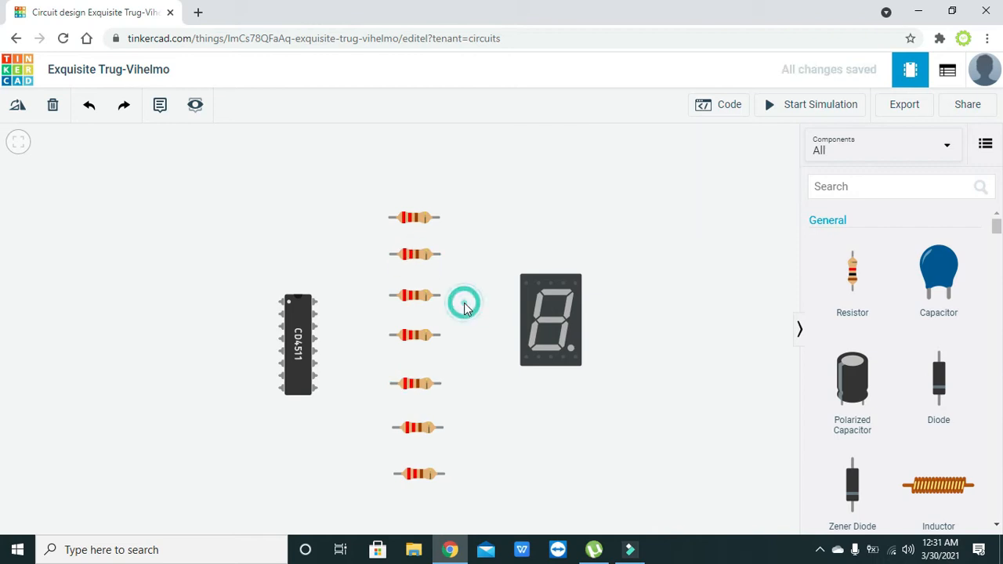
Step: Wire the decoder's F output pin to the left lead of the top resistor, routing the wire with two right-angle bends
click(317, 315)
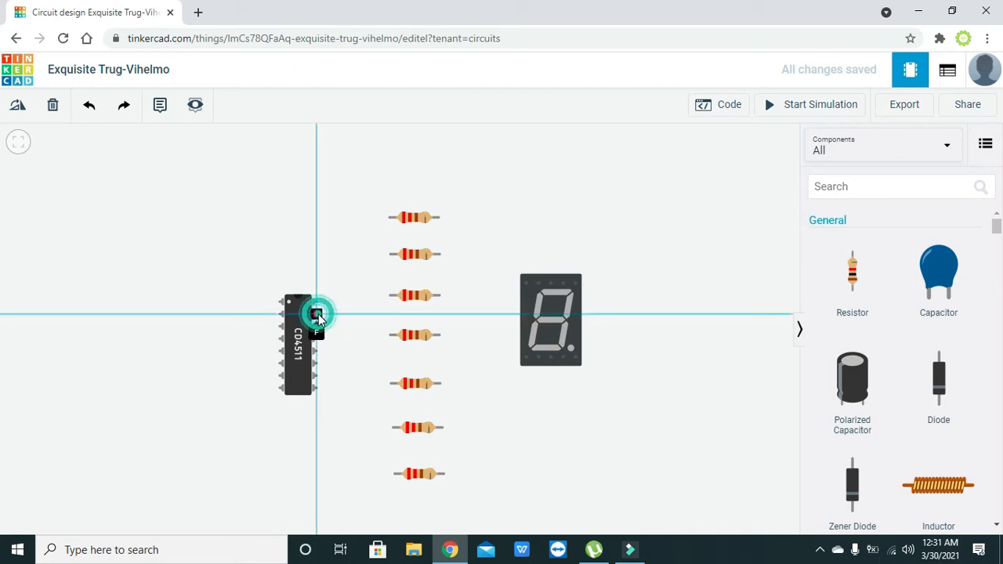
click(390, 219)
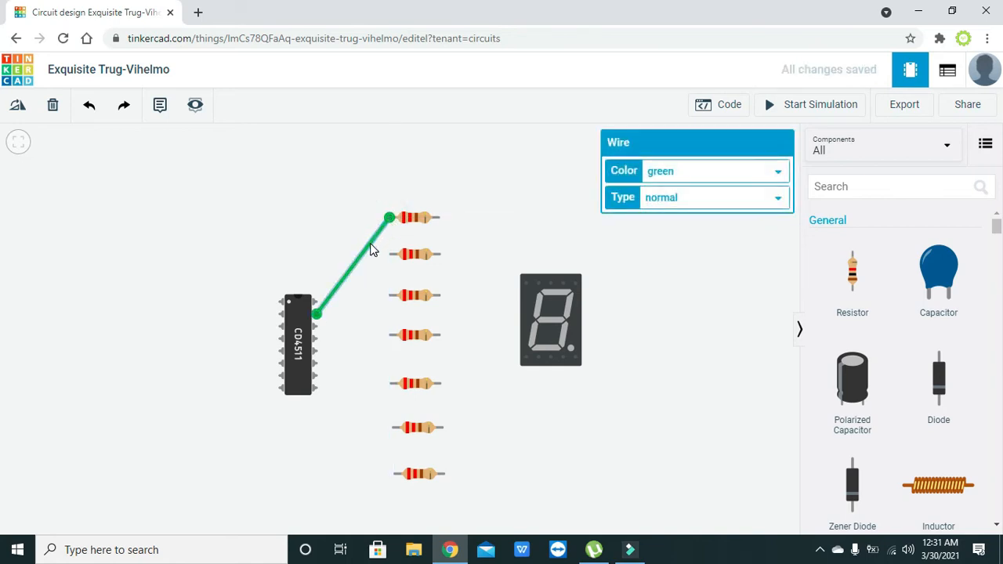
drag(370, 244, 348, 218)
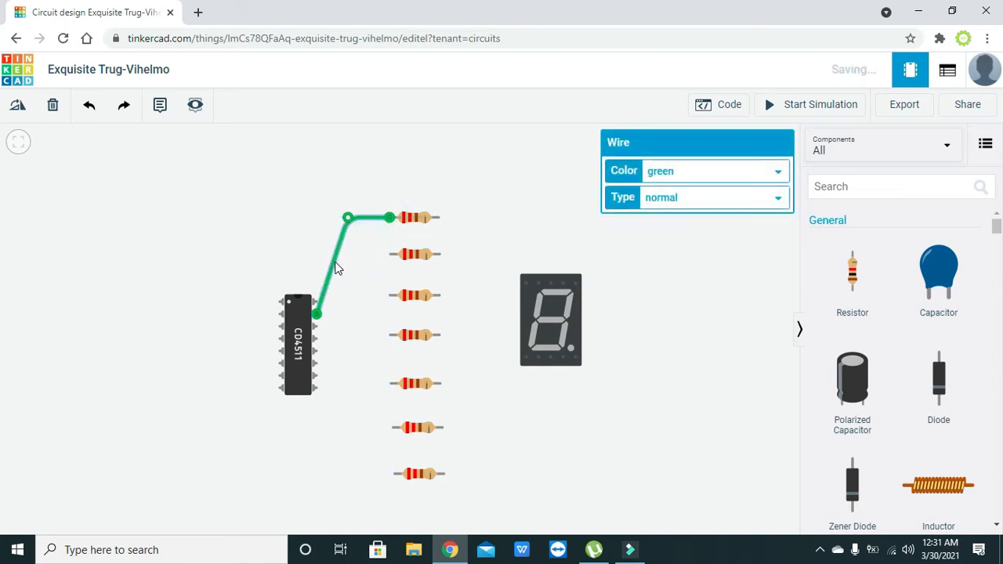
drag(331, 260, 348, 314)
click(363, 311)
Step: Wire the top resistor's right lead to the second pin in the display's upper row, with one right-angle bend above the pin
click(440, 221)
click(534, 286)
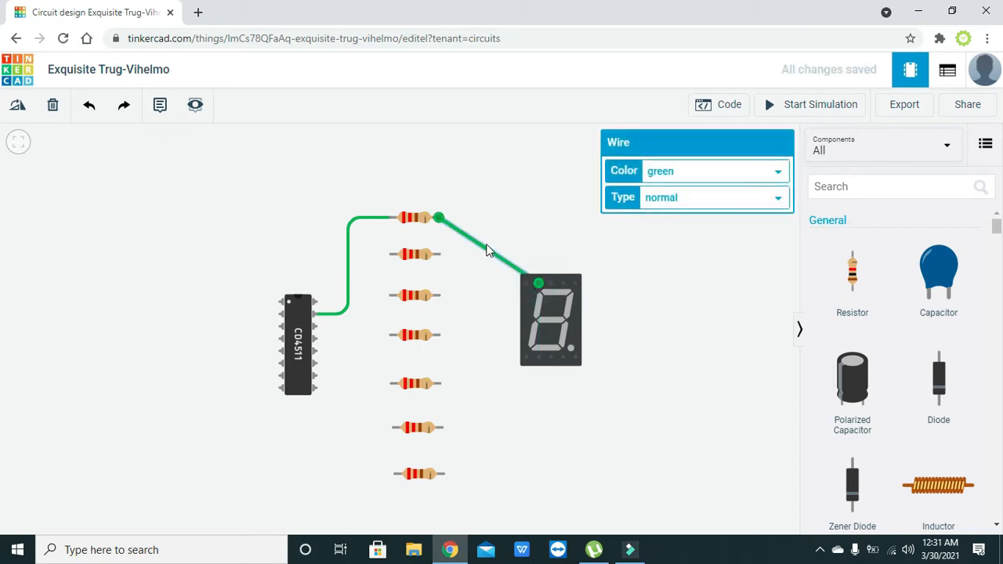
drag(487, 250, 538, 219)
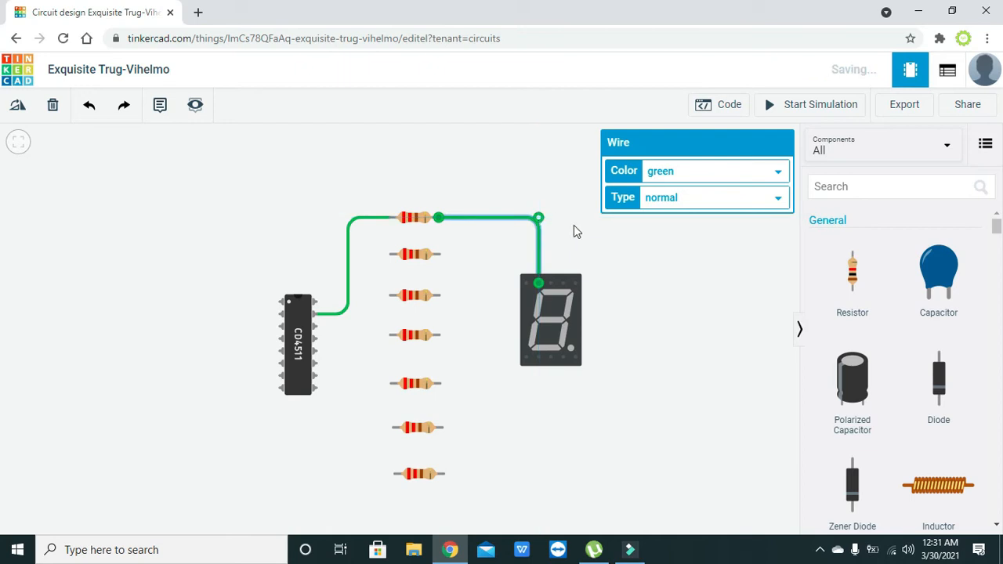
Step: Wire the display's G pin to the right lead of the second resistor from the top
click(575, 227)
click(524, 283)
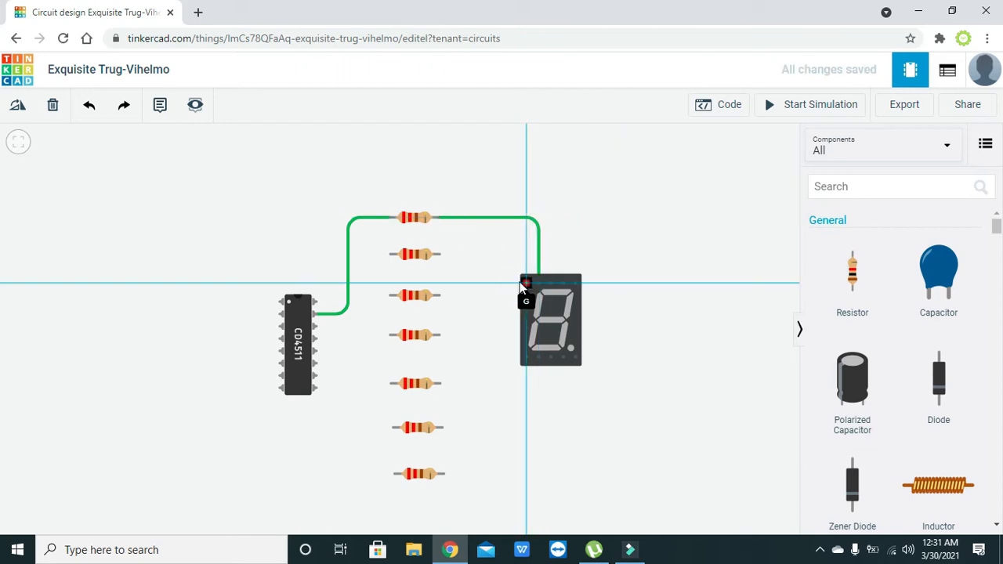
click(441, 256)
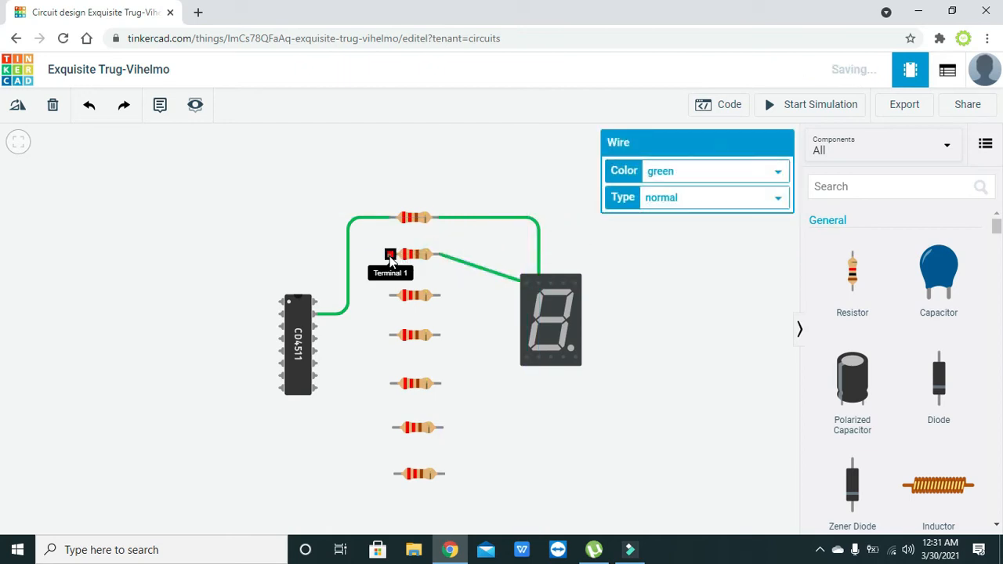
Step: Wire the second resistor's left lead to the decoder pin just below F, routing the wire with two right-angle bends
click(392, 254)
click(317, 326)
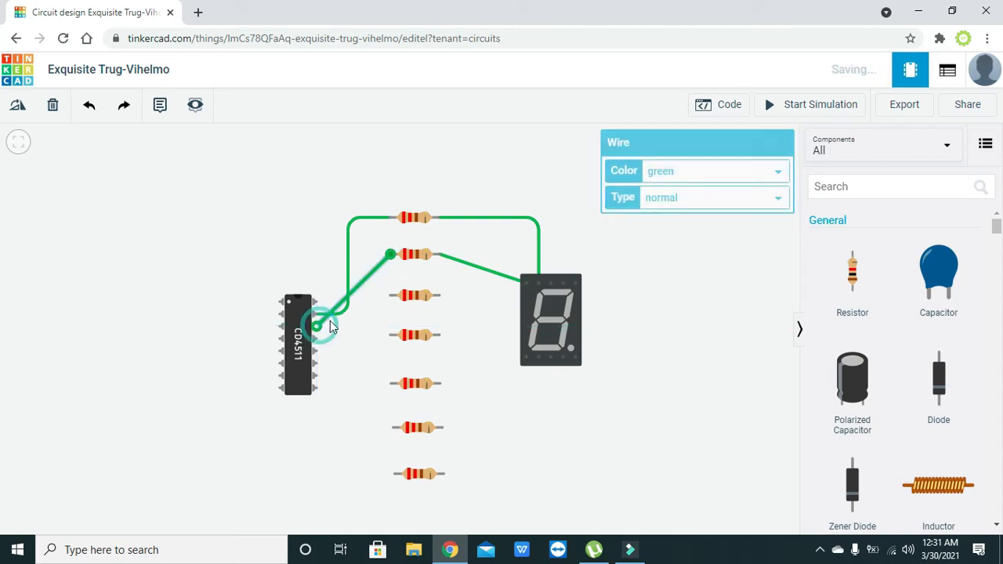
drag(353, 290, 353, 326)
drag(381, 279, 357, 263)
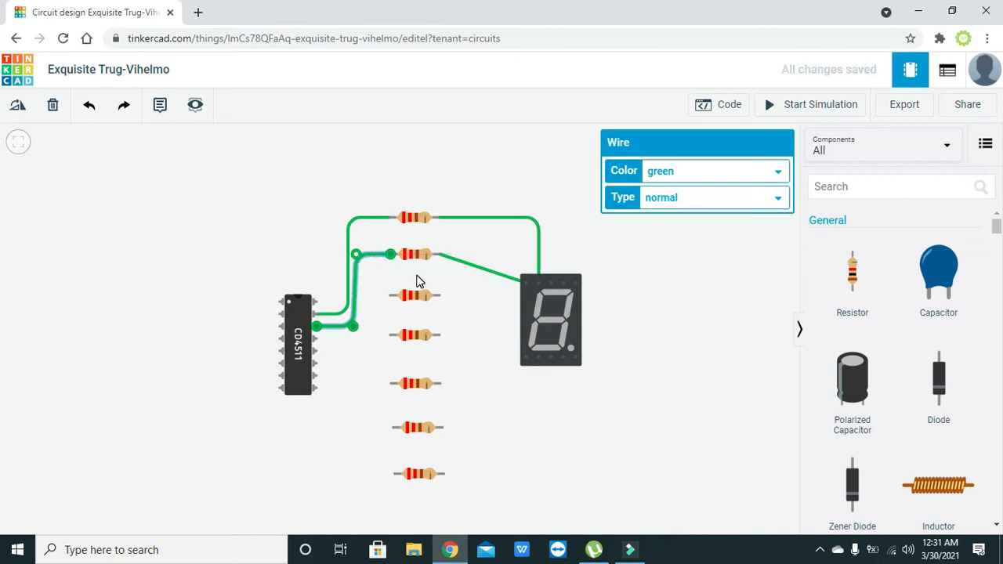
Step: Bend the wire between the second resistor and the display's G pin at a right angle above the pin, keeping its long segment horizontal
click(450, 275)
drag(481, 268, 526, 259)
click(565, 262)
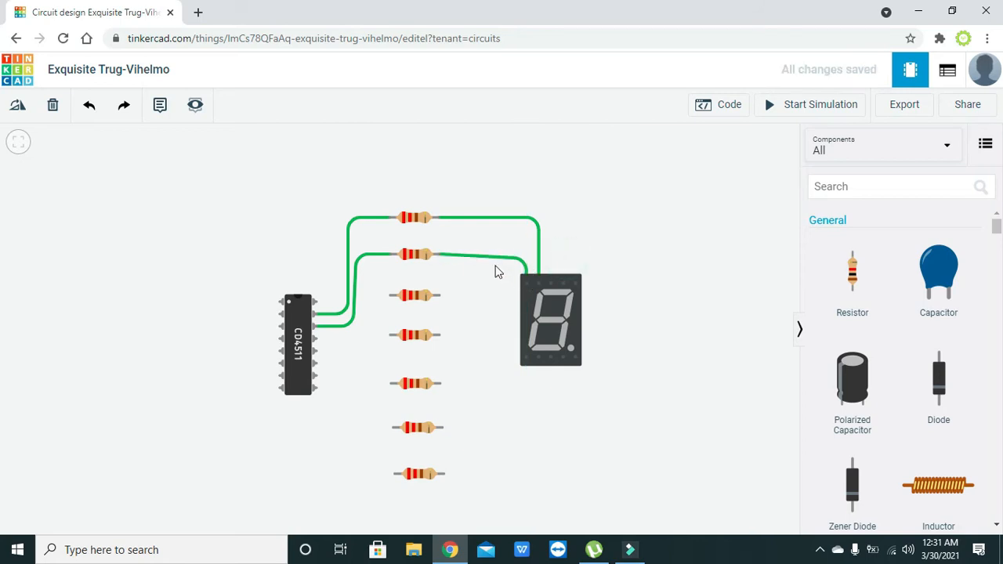
click(523, 260)
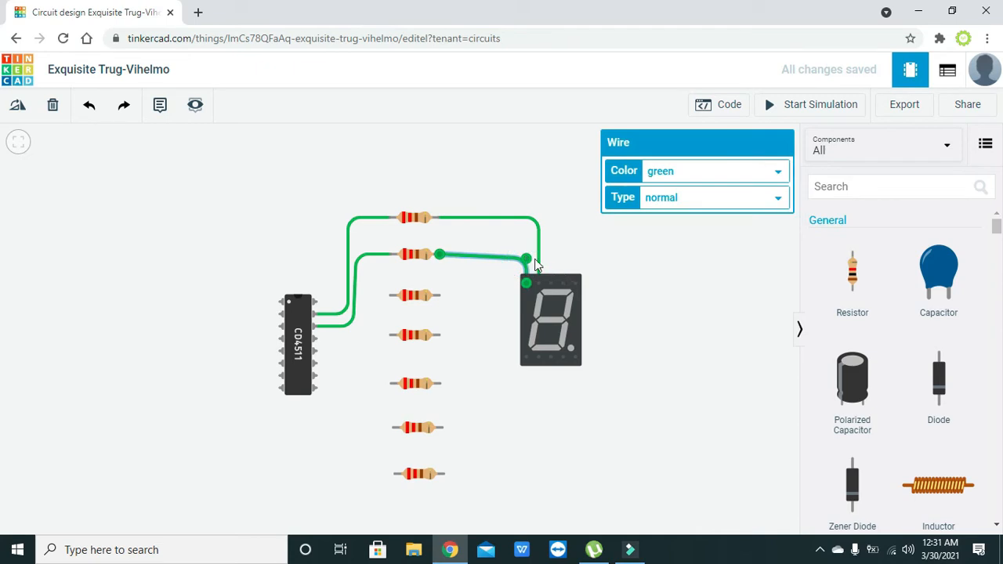
click(459, 277)
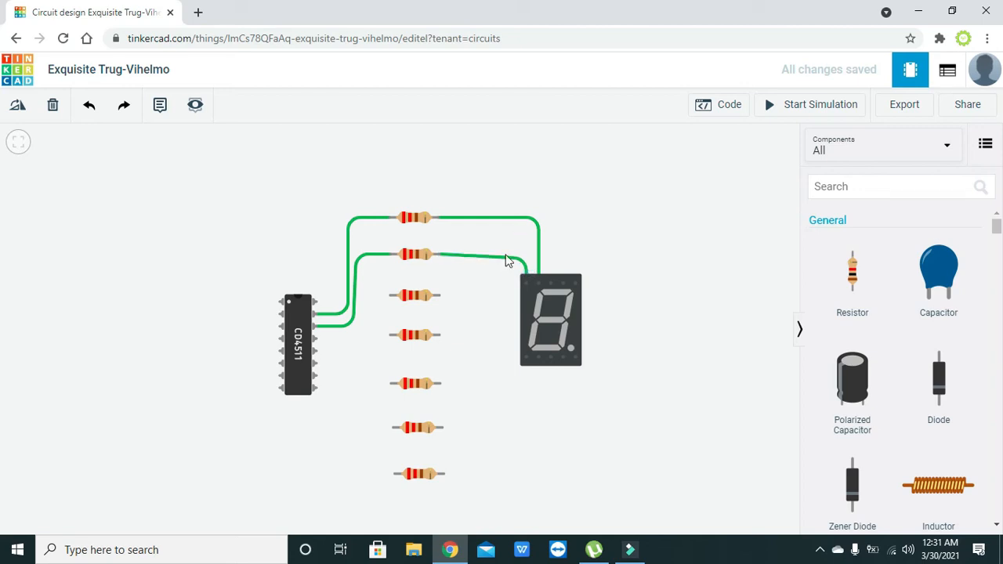
click(525, 264)
drag(525, 259, 526, 256)
click(498, 273)
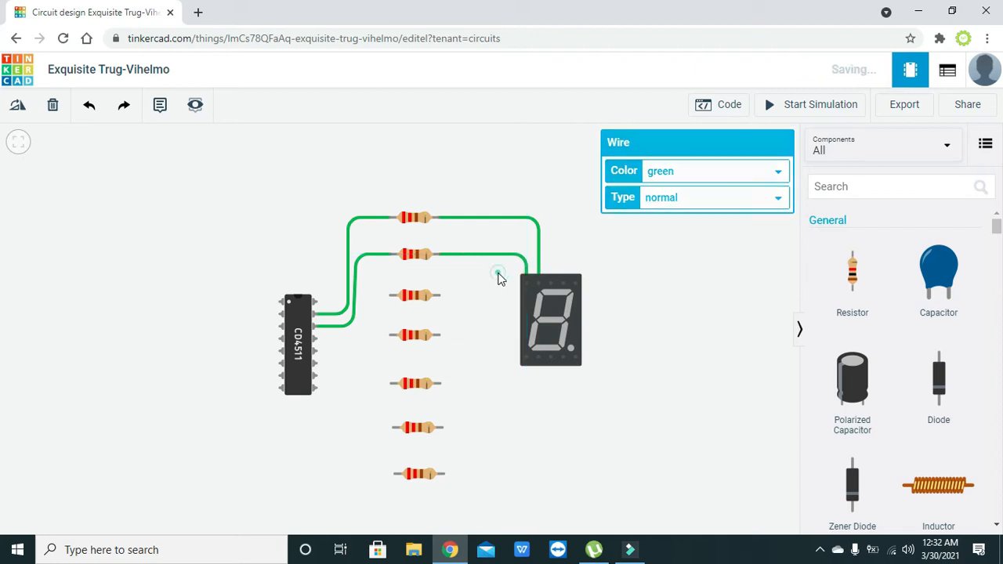
Step: Wire the display's A pin to the third resistor's right lead, running the wire up, across above the second resistor's wire, and diagonally down
click(564, 286)
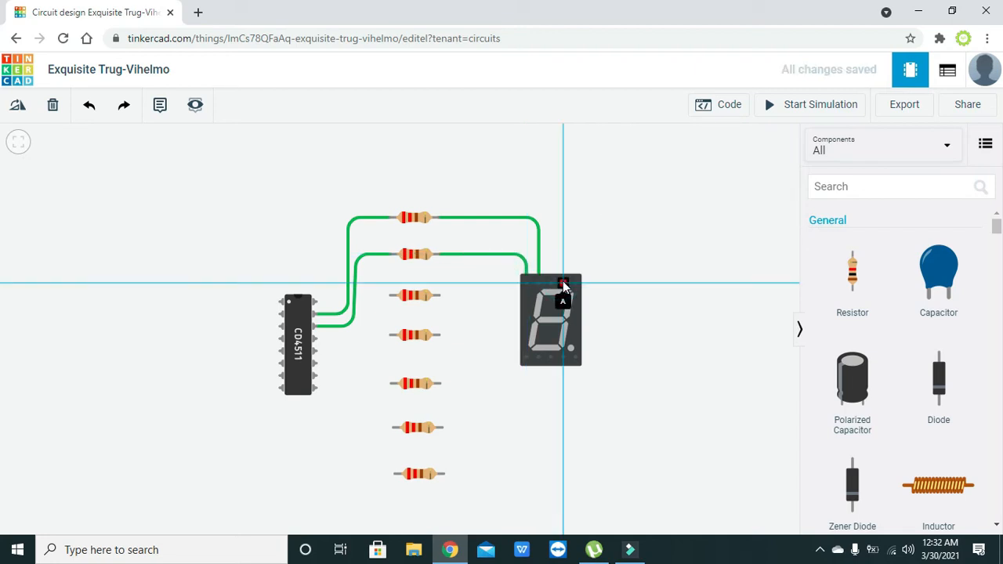
click(562, 239)
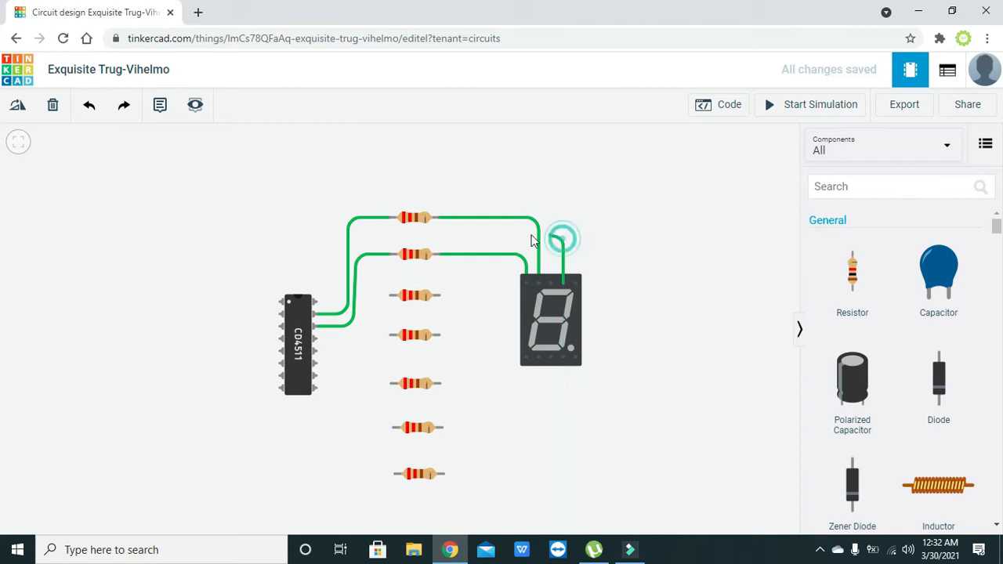
click(479, 237)
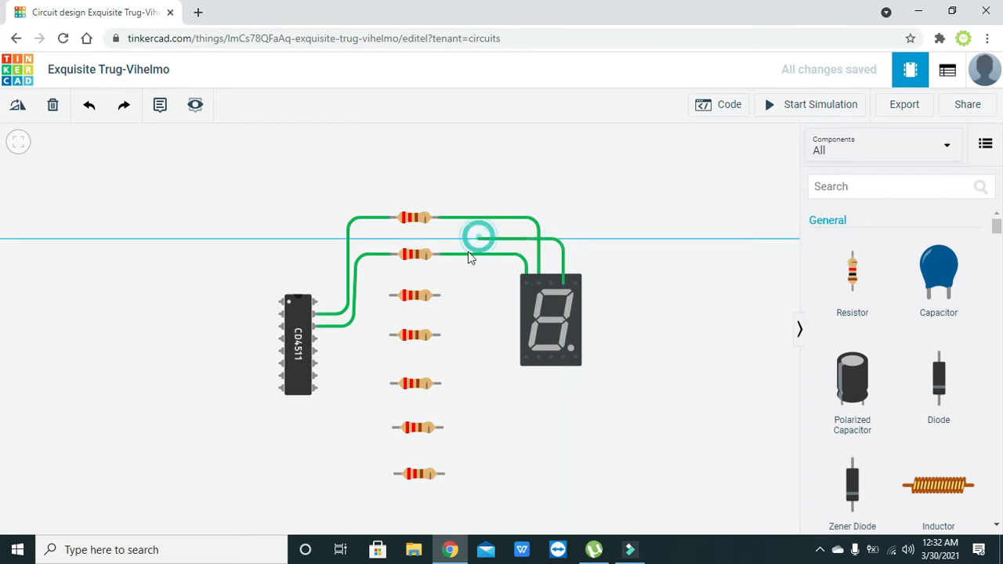
click(441, 295)
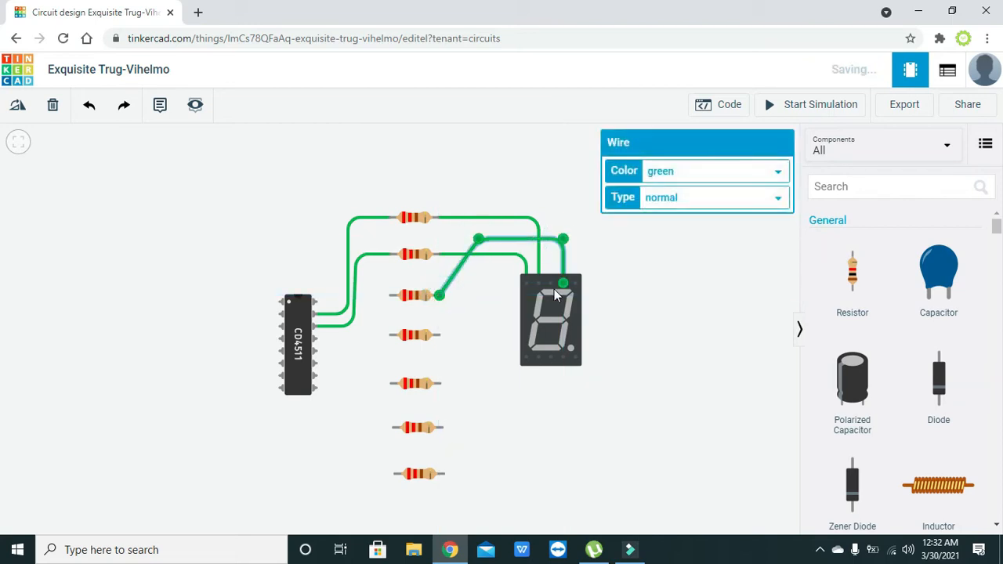
click(642, 306)
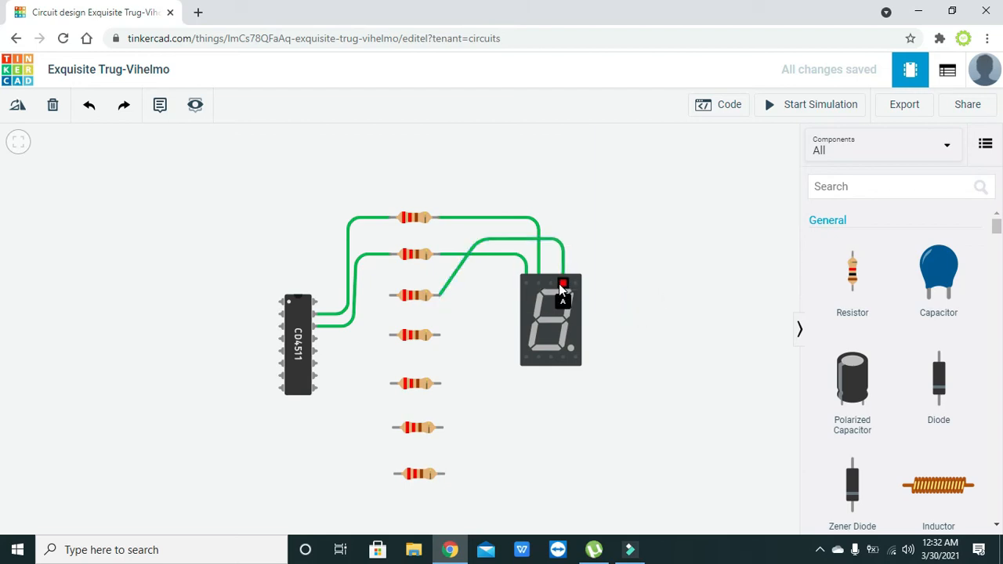
Step: Wire the third resistor's left lead to the decoder's A output pin, routing the wire with two bends
click(390, 296)
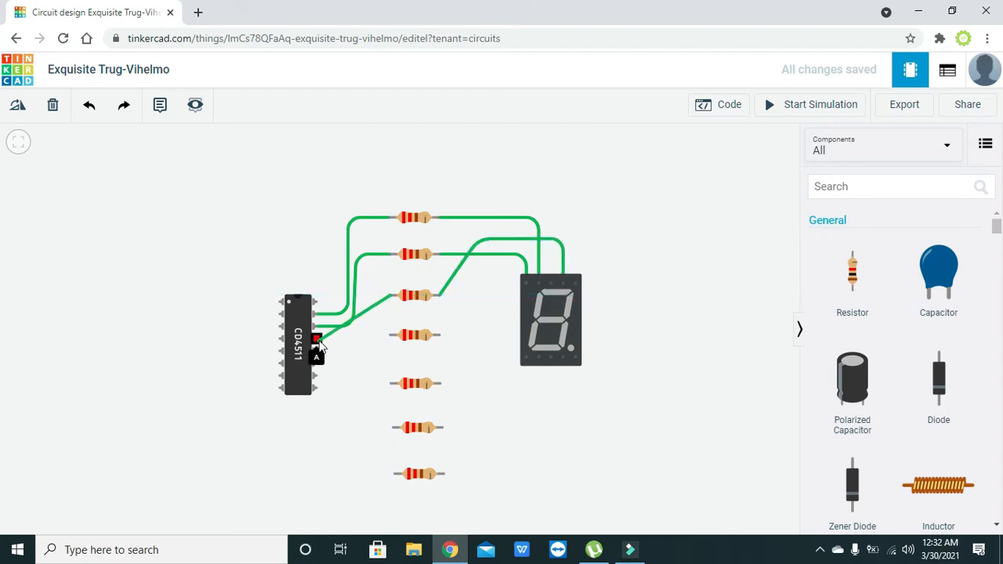
click(316, 339)
mouse_move(363, 315)
mouse_down()
mouse_move(362, 338)
mouse_move(366, 296)
mouse_up()
click(389, 308)
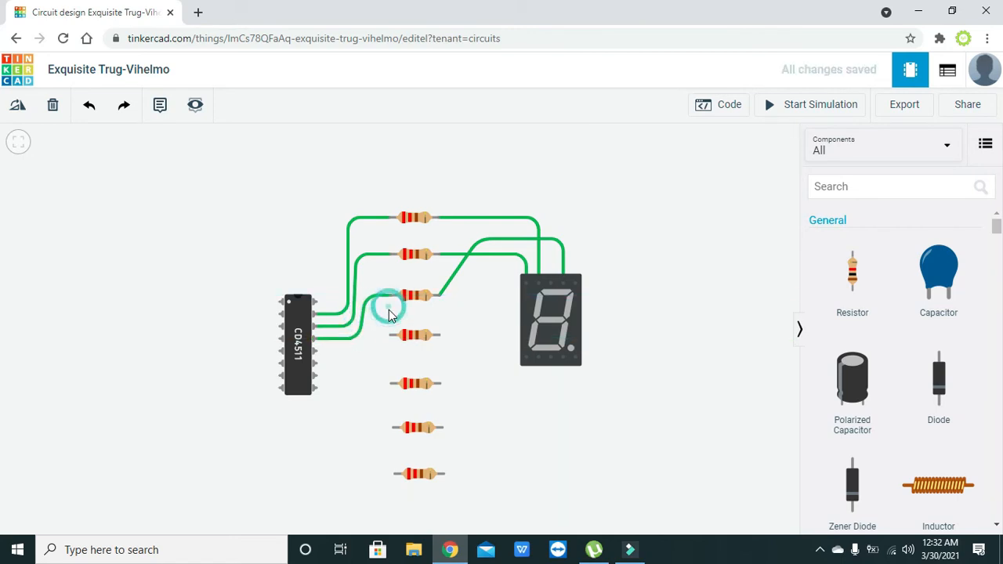
Step: Wire the fourth resistor's left lead to the decoder pin just below A, with a right-angle bend directly under the lead
click(390, 336)
click(319, 353)
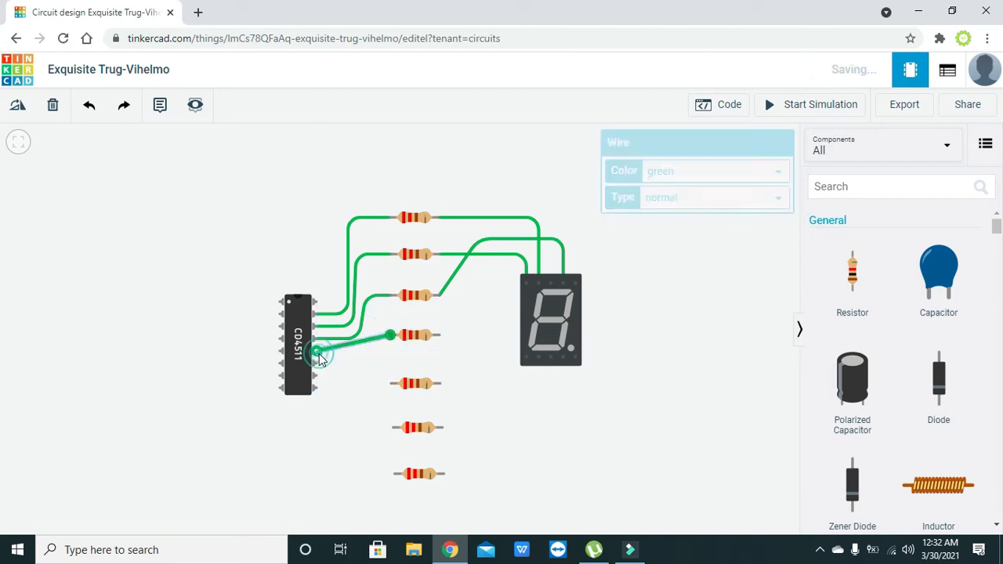
drag(353, 343, 393, 358)
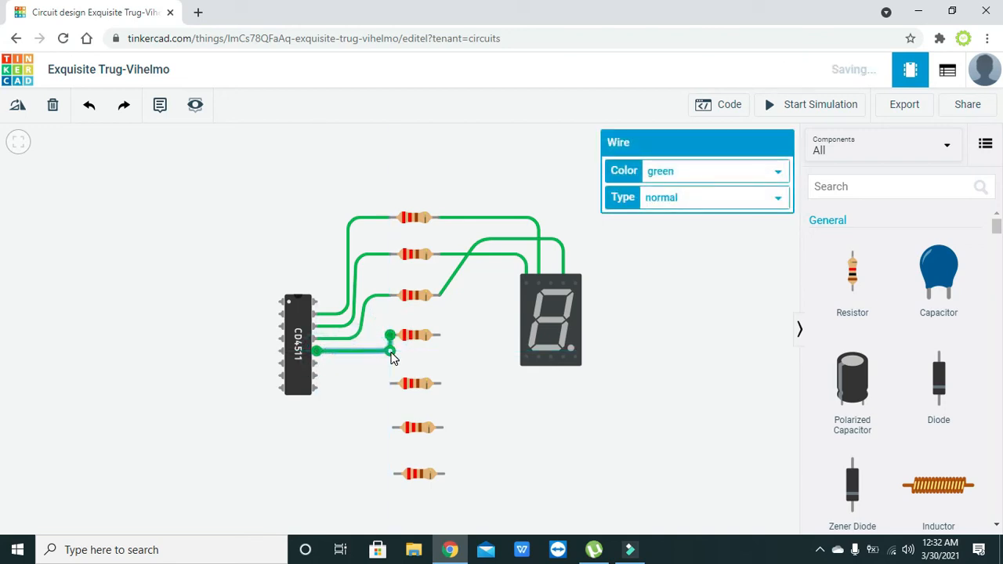
Step: Wire the last pin in the display's upper row to the fourth resistor's right lead, looping squarely above the other wires with three right-angle bends
click(577, 280)
click(576, 189)
click(491, 190)
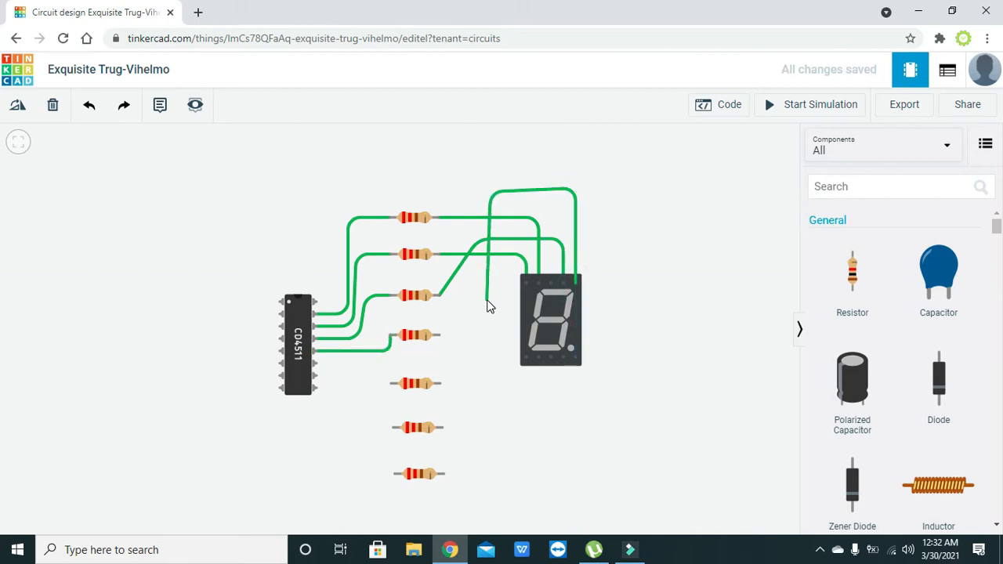
click(439, 335)
drag(452, 302, 488, 337)
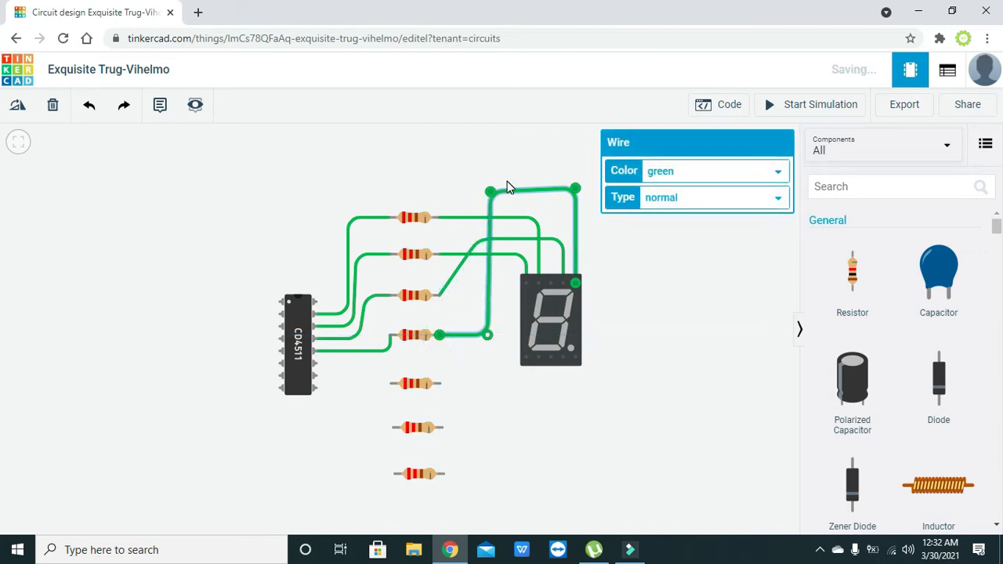
click(491, 191)
click(649, 256)
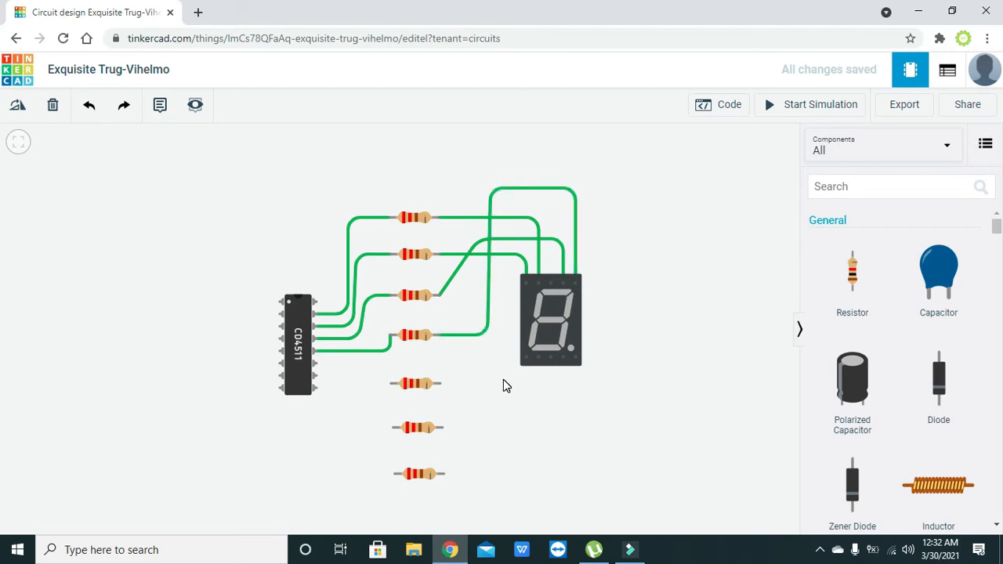
Step: Wire the display's E pin to the fifth resistor's right lead, with one bend near the resistor so the wire enters the pin horizontally
click(526, 359)
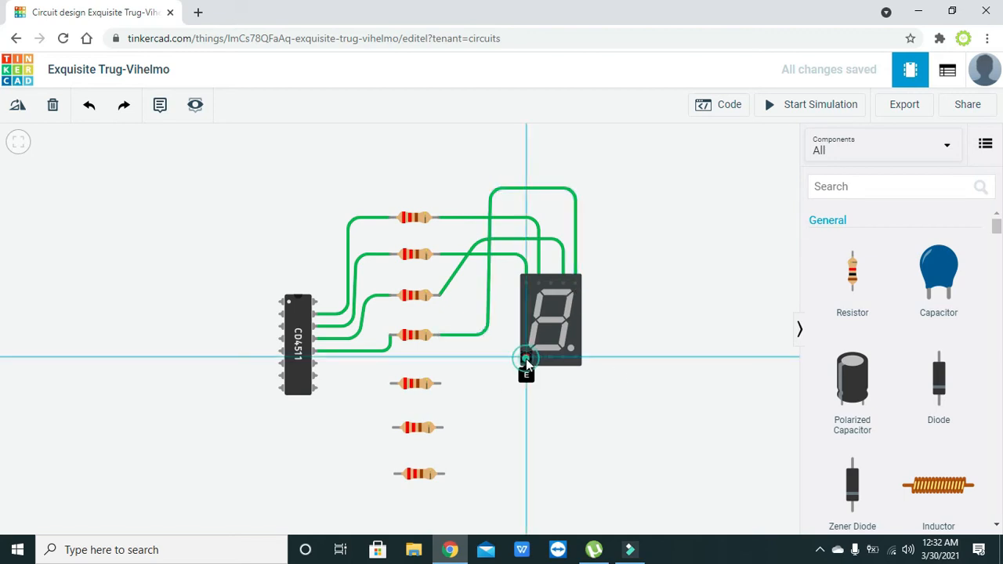
click(441, 384)
drag(458, 378, 460, 359)
click(468, 403)
Step: Wire the fifth resistor's left lead to the lowest pin on the decoder's output side, with one bend close to the decoder
click(391, 383)
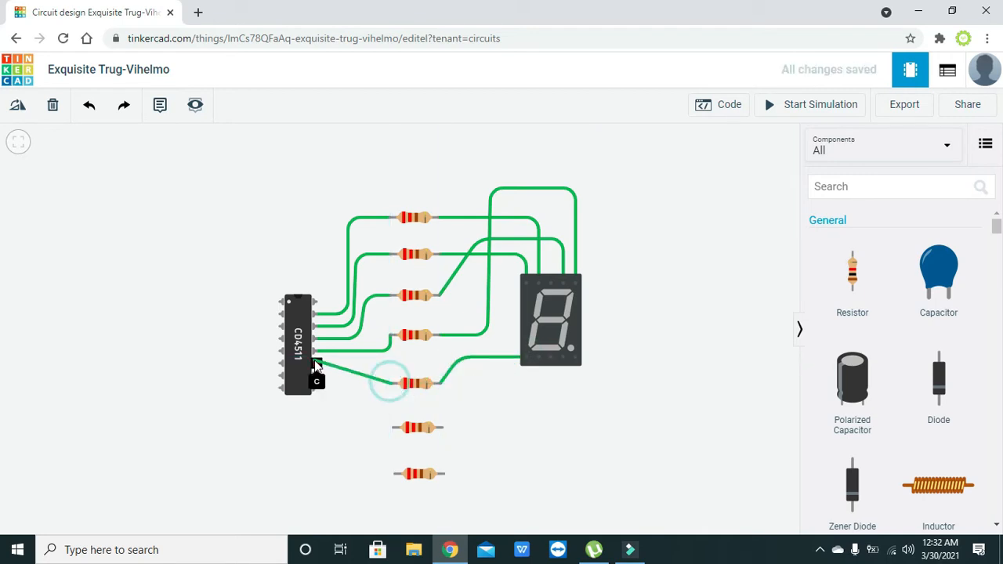
click(317, 387)
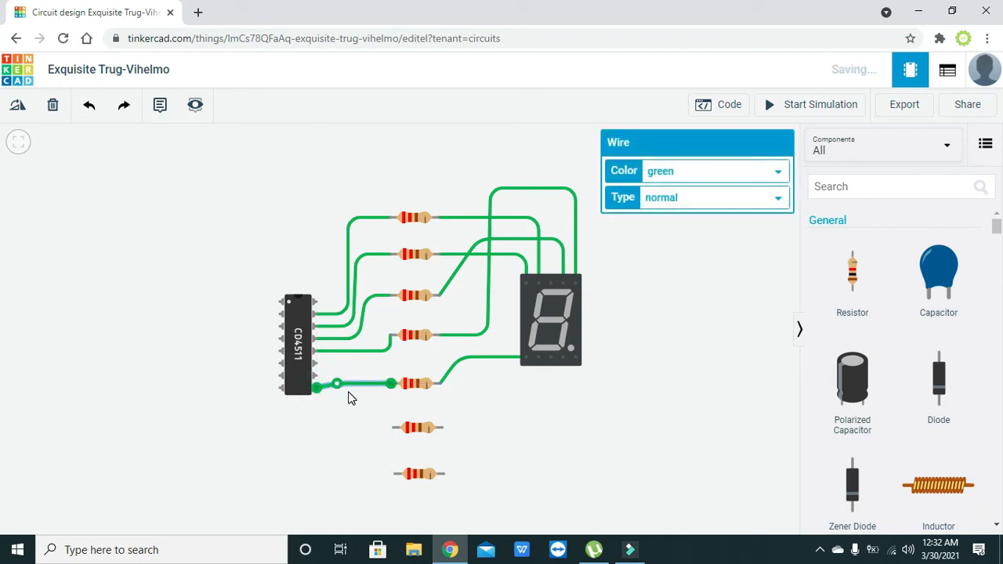
click(348, 394)
Step: Wire the sixth resistor's left lead to the decoder's C pin and its right lead to the display's C pin
click(391, 427)
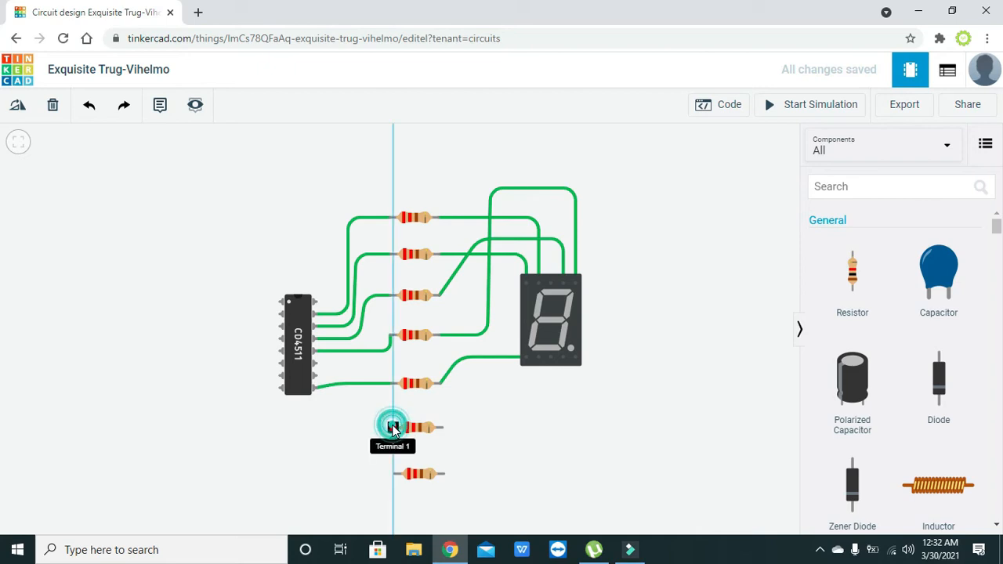
click(319, 366)
click(443, 427)
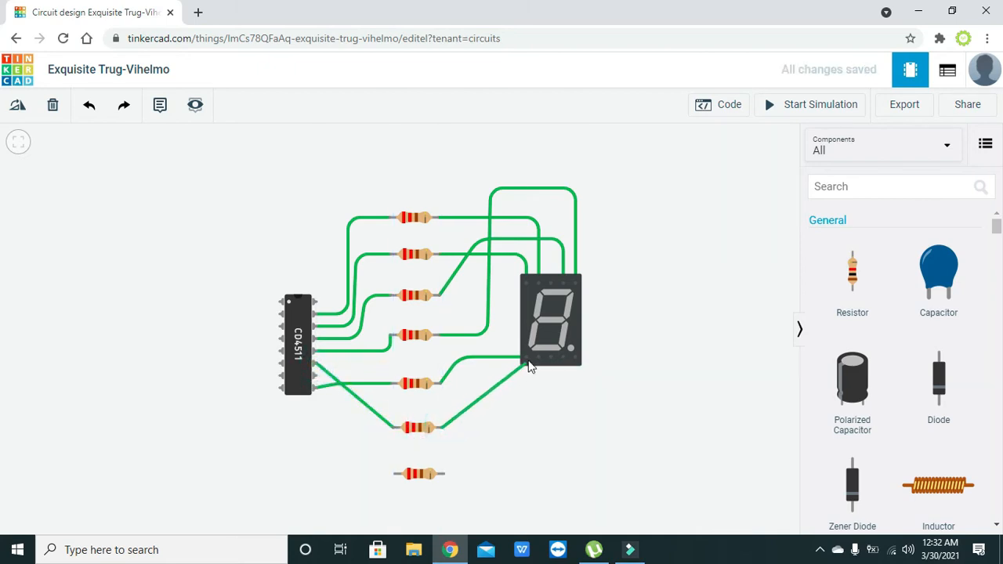
click(562, 360)
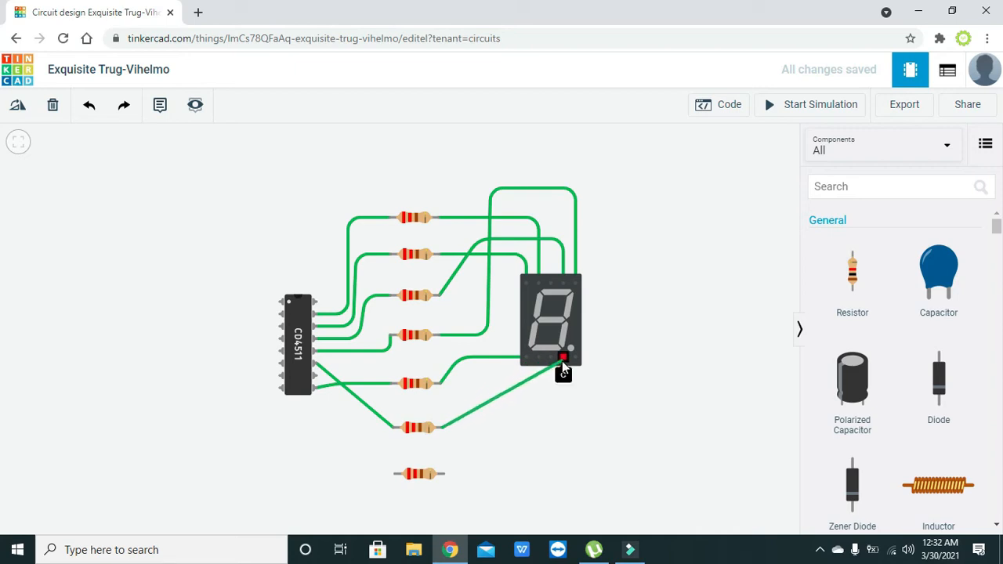
Step: Square off the sixth resistor's wires with one bend below the display's C pin and two bends on the decoder side
drag(516, 400, 564, 427)
drag(333, 378, 358, 370)
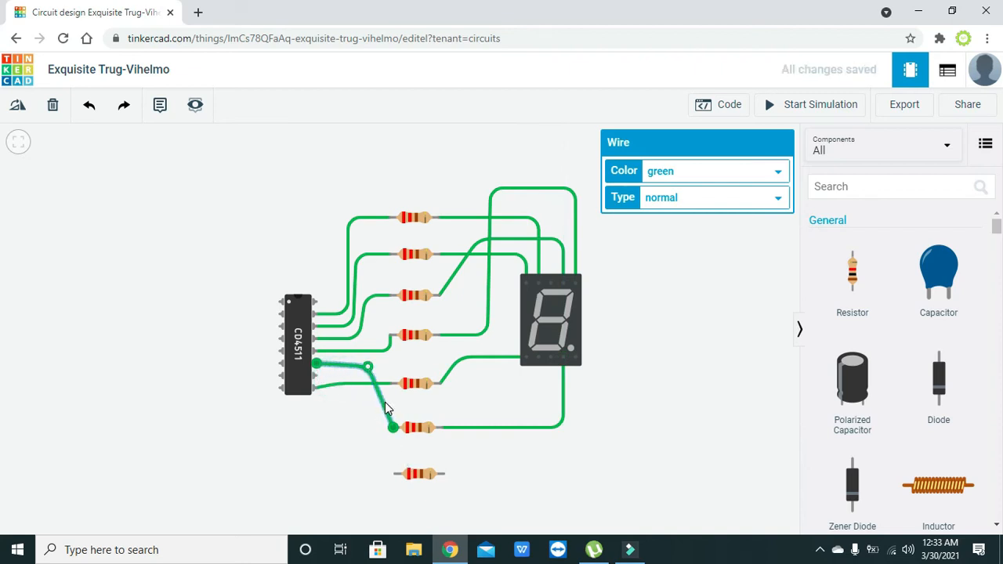
drag(385, 403, 372, 427)
Step: Try to reshape the wire between the decoder's lowest output-side pin and the fifth resistor by shifting its bend points
click(345, 383)
drag(346, 383, 390, 387)
click(351, 404)
click(346, 384)
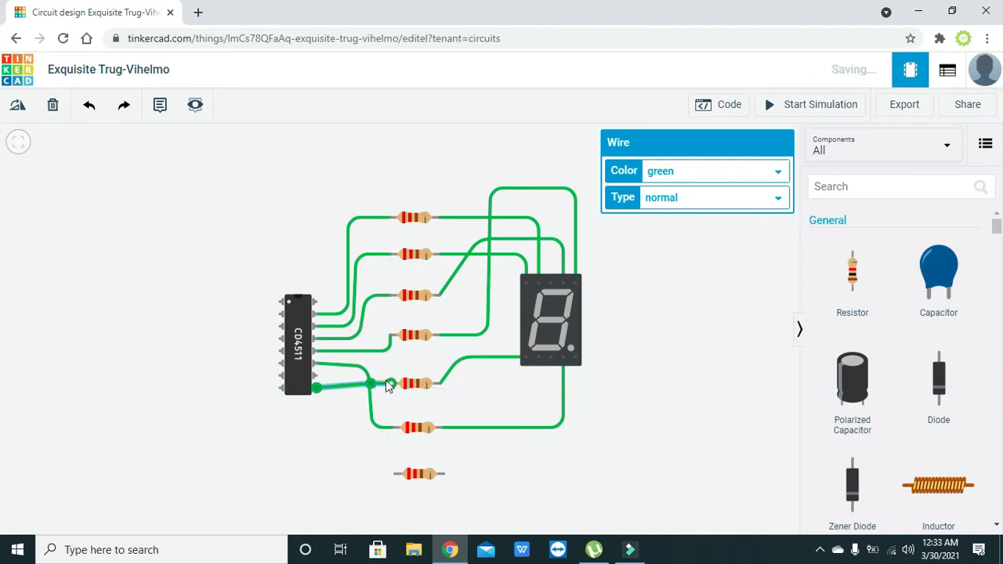
click(338, 385)
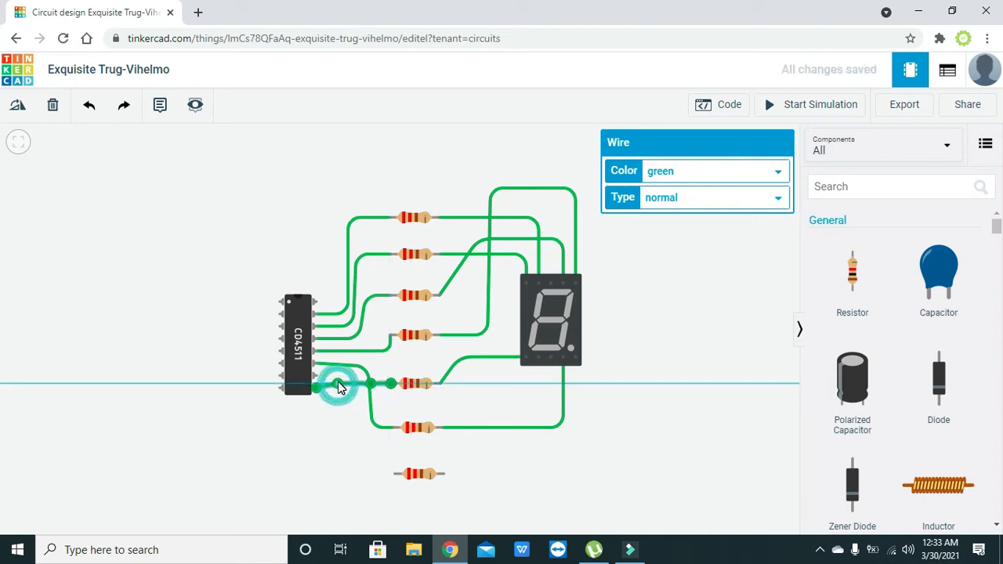
click(343, 409)
Step: Wire the seventh resistor's left lead to the decoder's second-lowest output-side pin, routing the wire with two right-angle bends
click(394, 474)
click(316, 388)
click(315, 377)
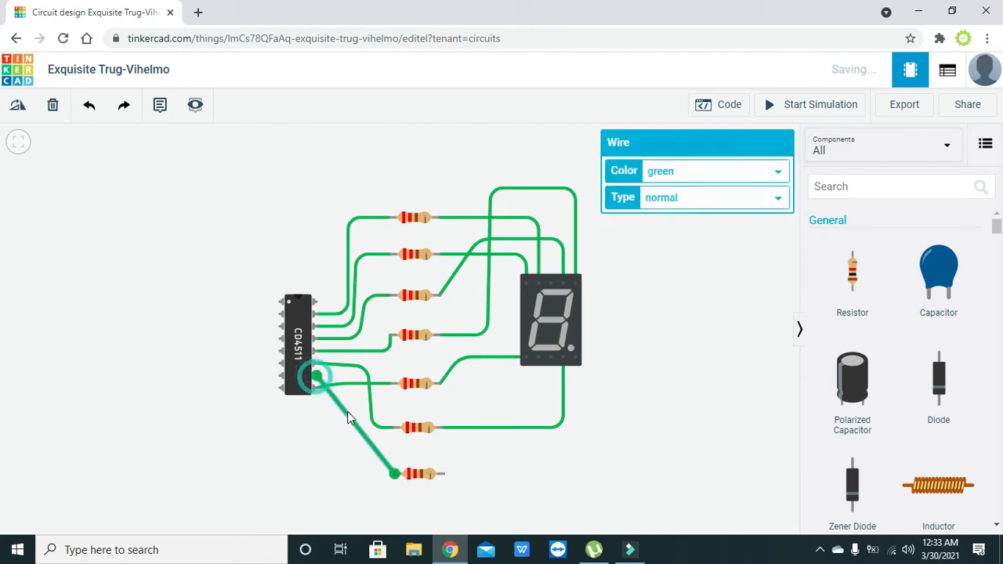
drag(345, 416, 342, 379)
drag(377, 441, 345, 474)
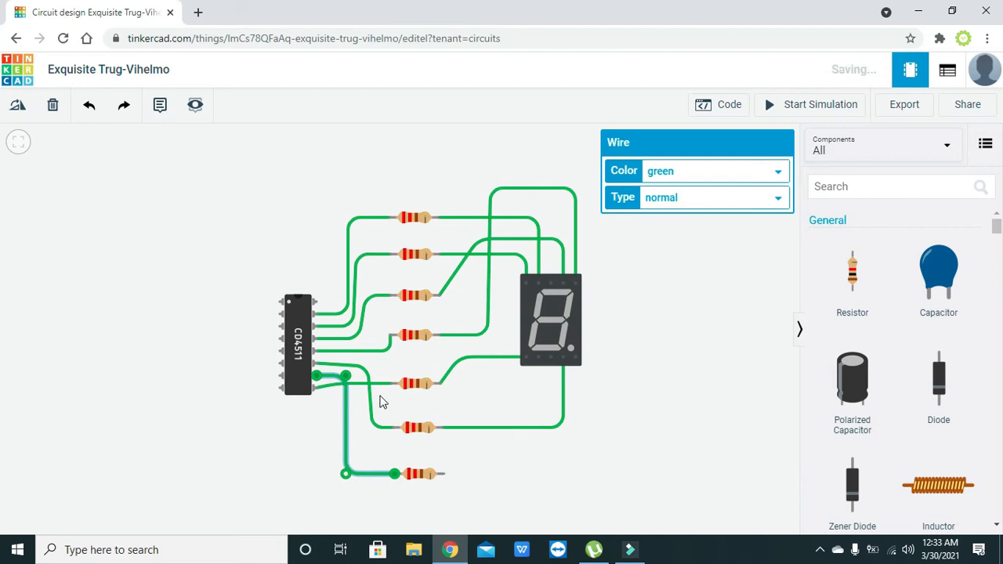
Step: Move the bend in the fifth resistor's decoder wire next to the resistor so the wire leaves the decoder horizontally
click(336, 387)
drag(336, 384, 379, 383)
click(388, 396)
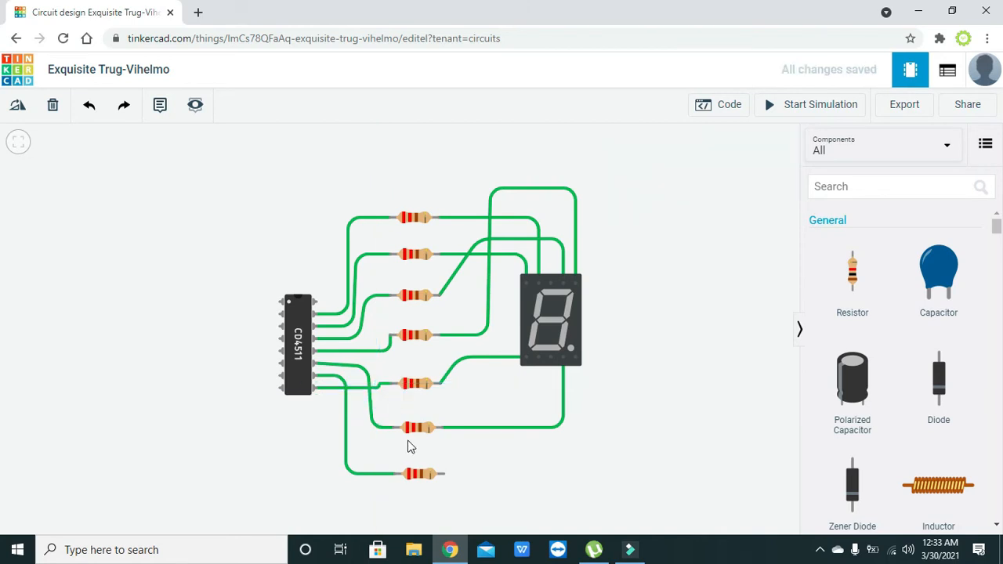
Step: Wire the seventh resistor's right lead to the second pin in the display's lower row, with one bend below the pin
click(445, 473)
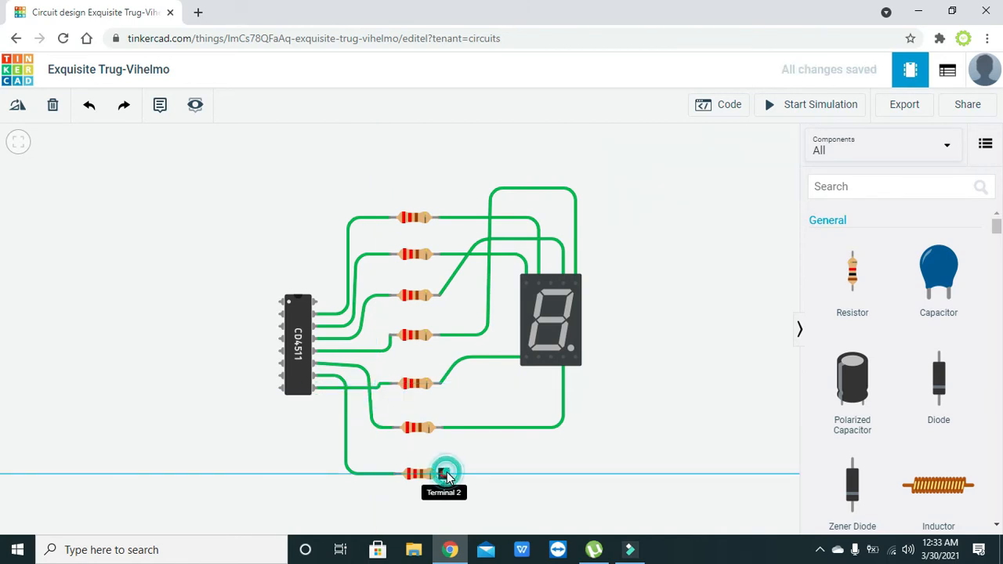
click(538, 357)
drag(501, 399, 533, 474)
click(578, 463)
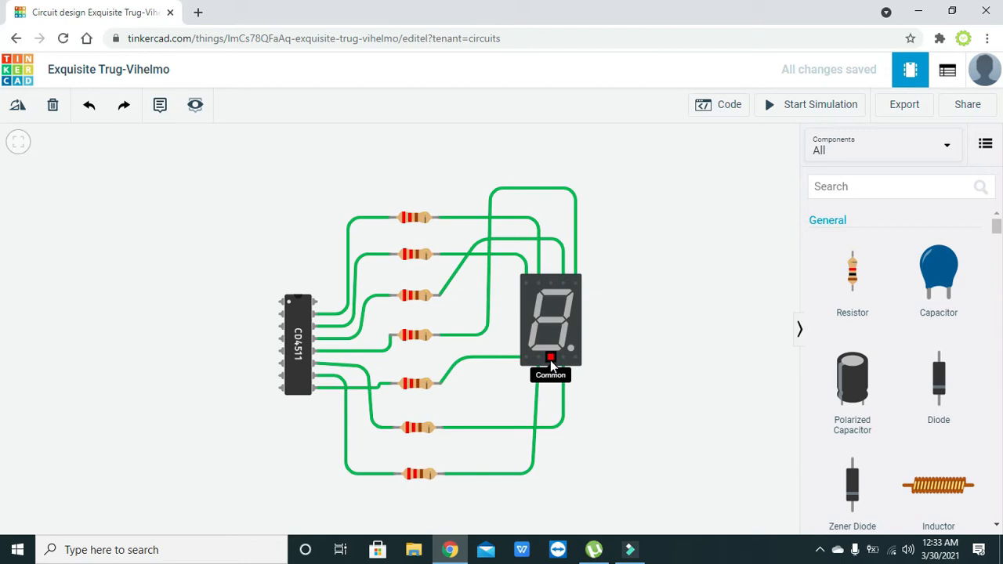
Step: Wire the display's lower Common pin to its upper Common pin
click(551, 359)
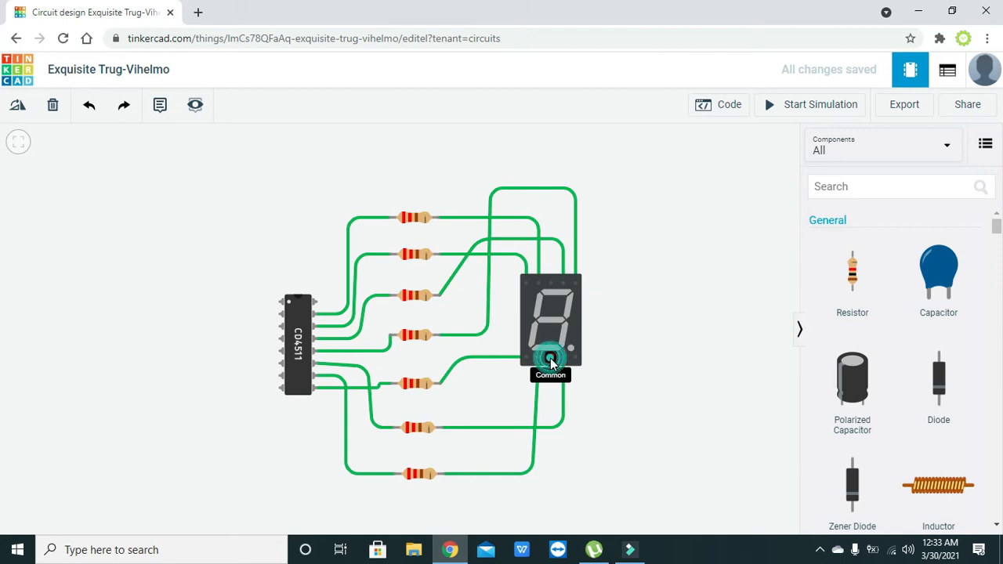
click(551, 284)
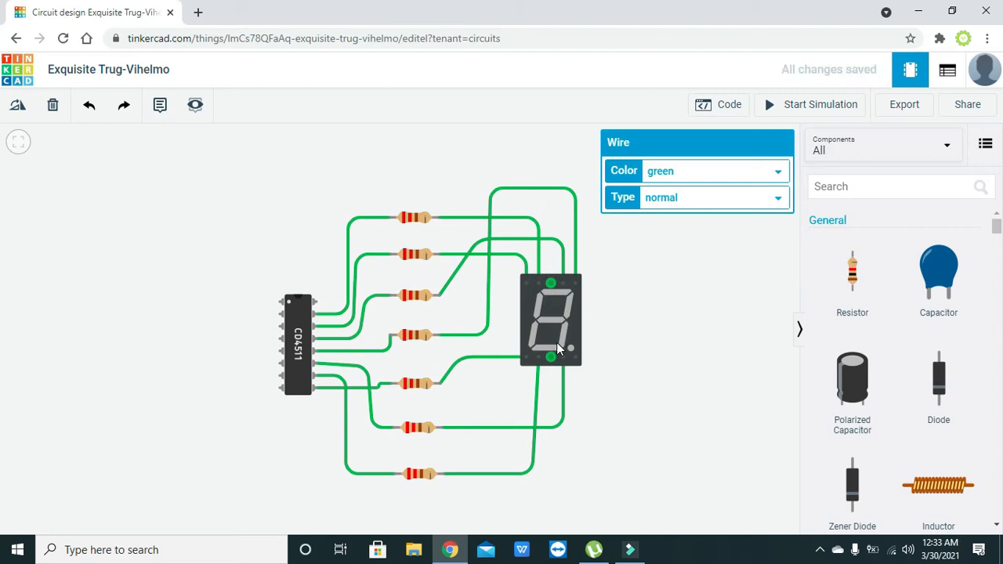
click(556, 351)
Step: Wire the display's lower Common pin to the decoder's Ground pin, routing the wire below the seventh resistor with three bends
click(552, 360)
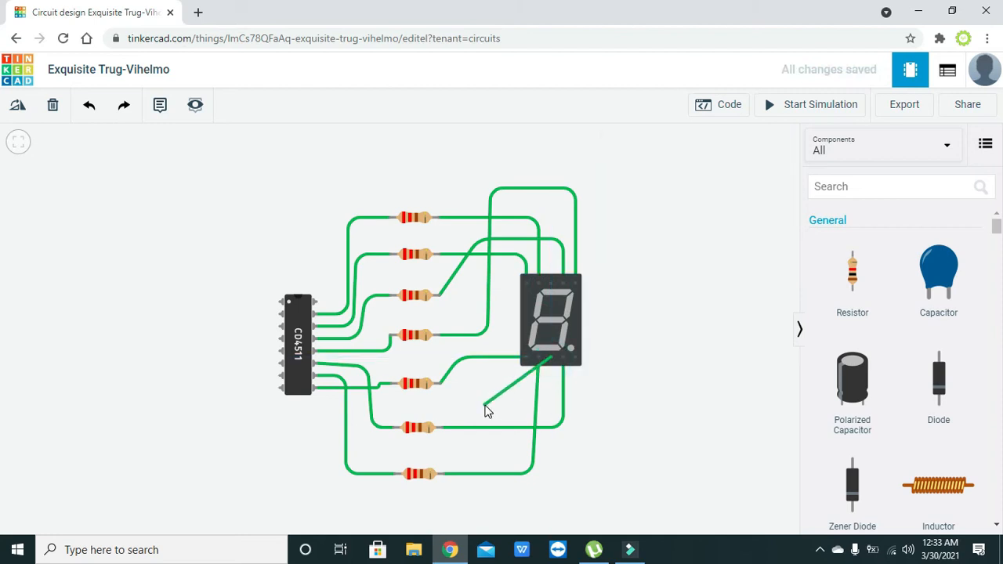
click(281, 390)
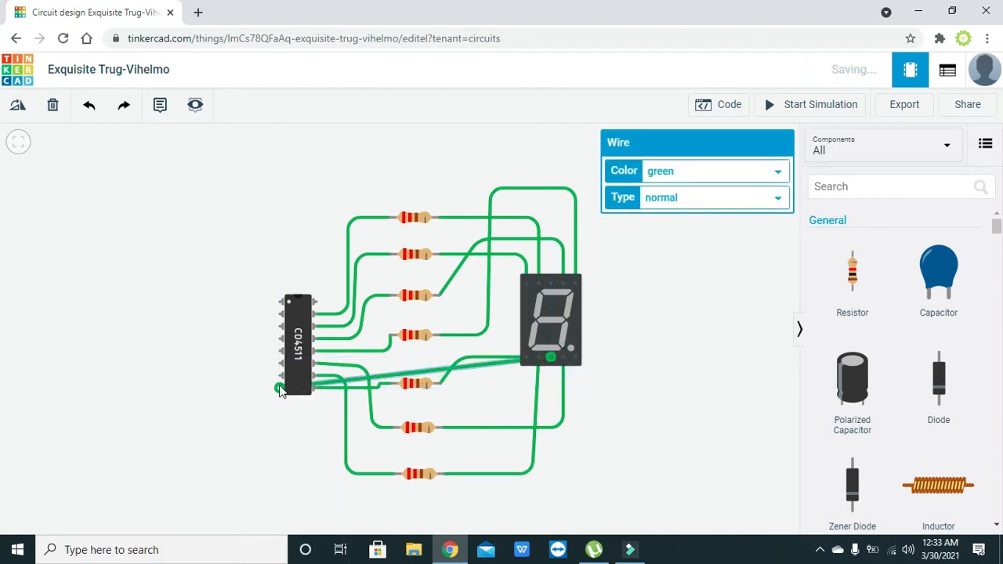
drag(280, 388, 260, 390)
drag(349, 378, 259, 504)
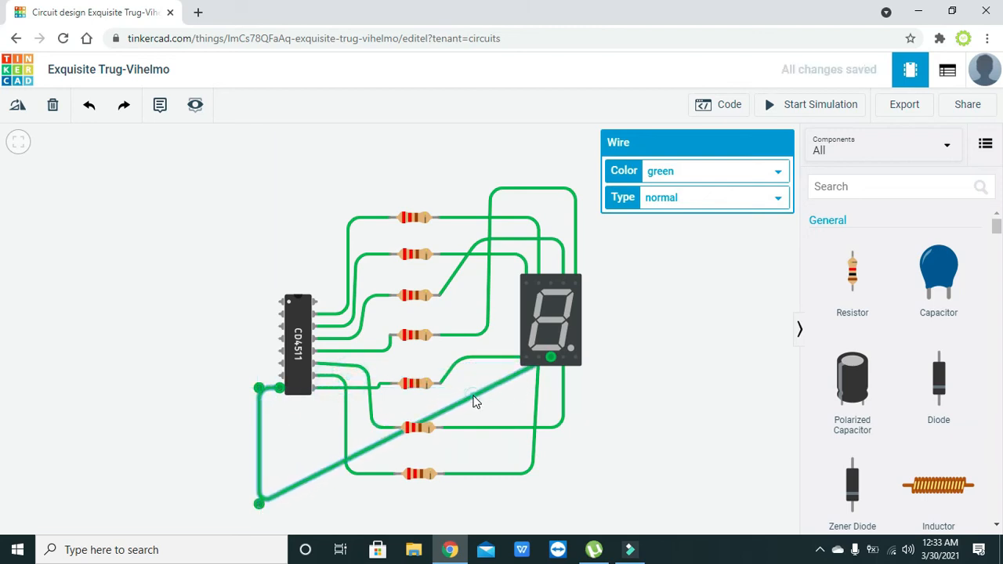
drag(472, 398, 547, 505)
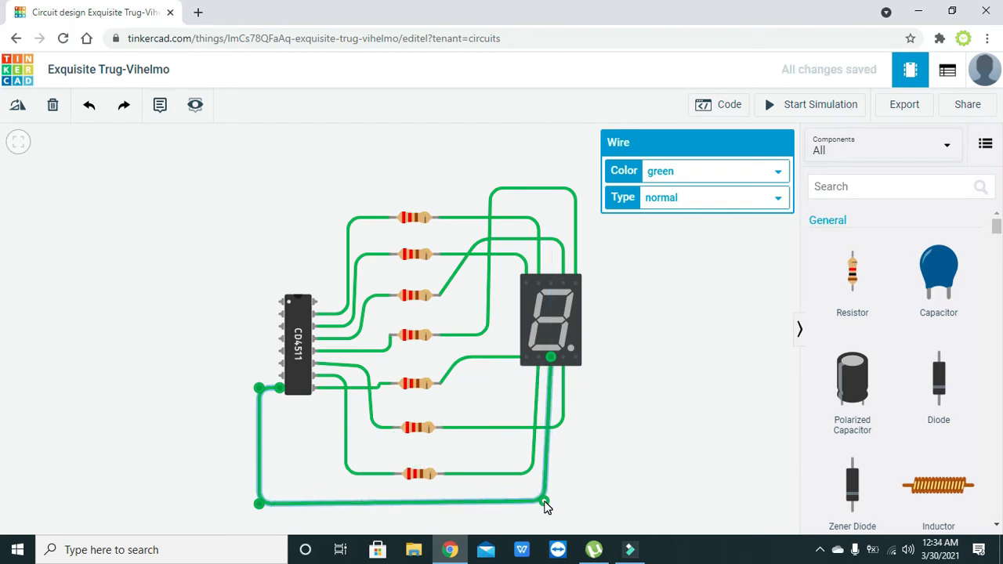
click(280, 477)
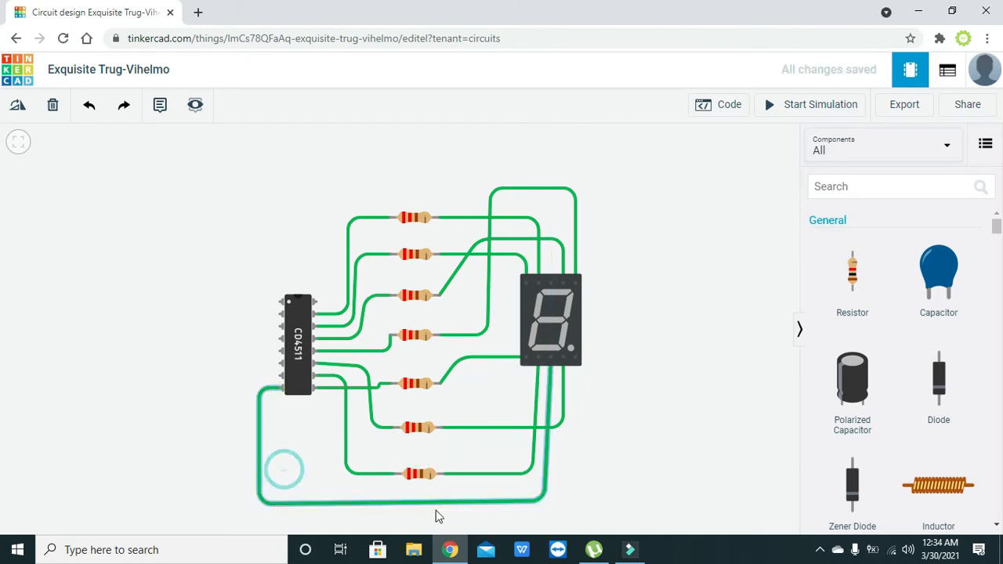
Step: Move the corner of the Common-to-Ground wire directly beneath the display's Common pin so the wire drops vertically
click(540, 500)
drag(540, 500, 551, 502)
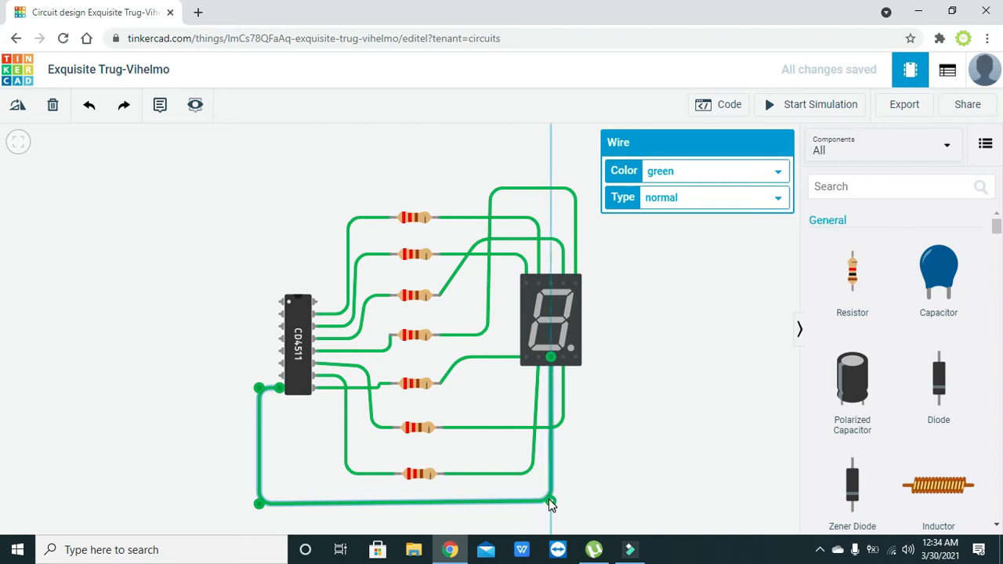
click(560, 493)
click(563, 428)
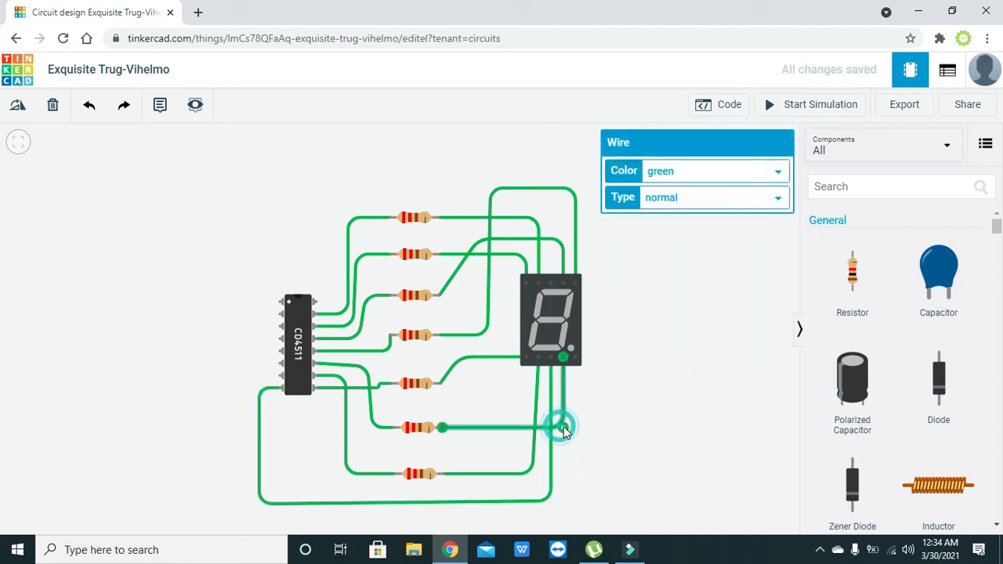
click(615, 442)
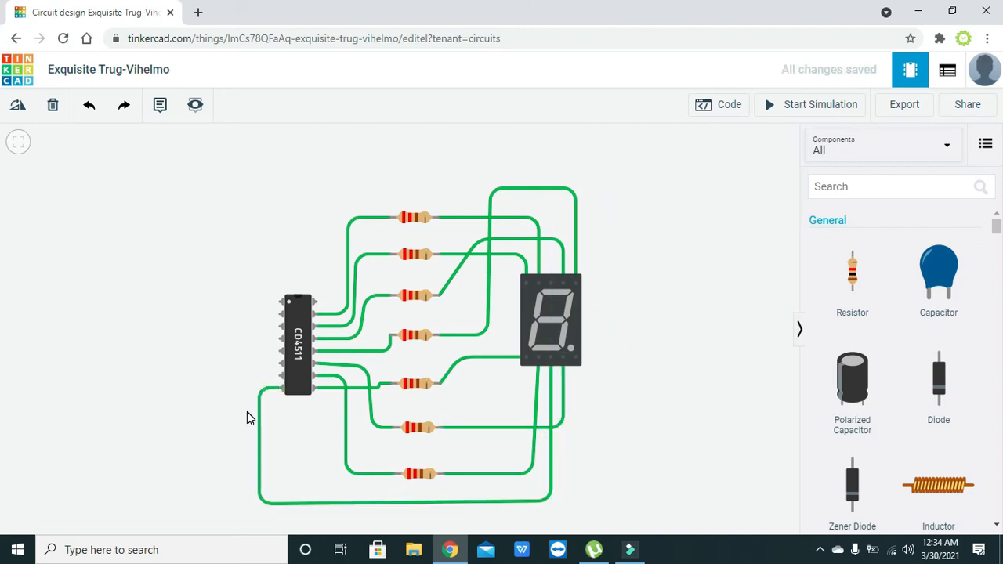
Step: Find the 9V Battery among the components, place it far left of the decoder and rotate it until its terminals point up
drag(665, 417, 723, 434)
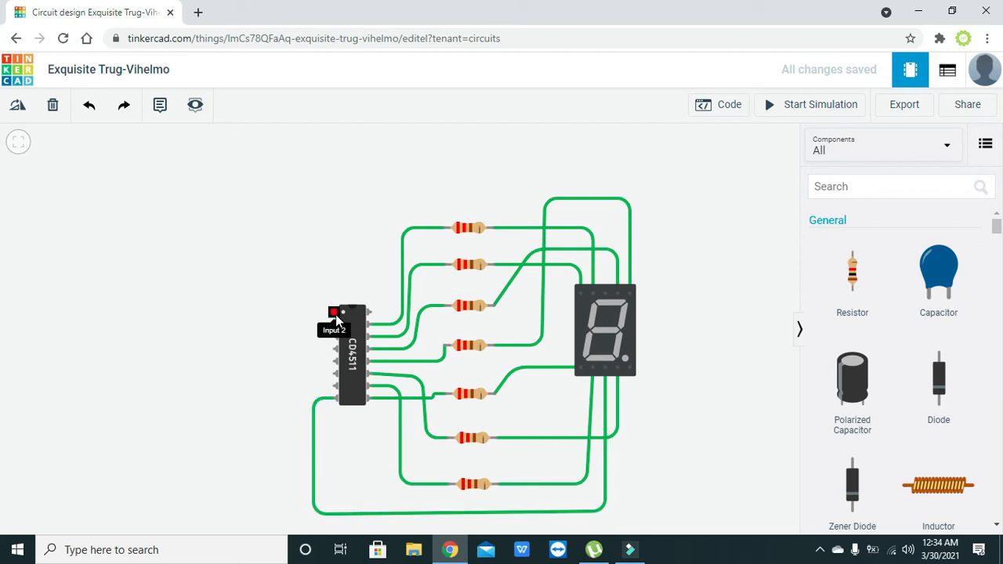
click(869, 196)
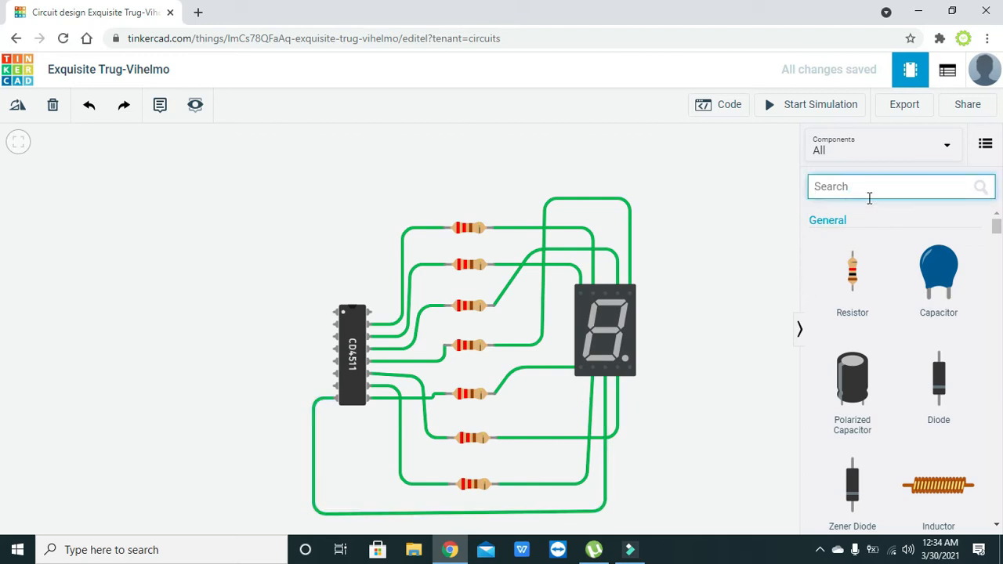
text(batt)
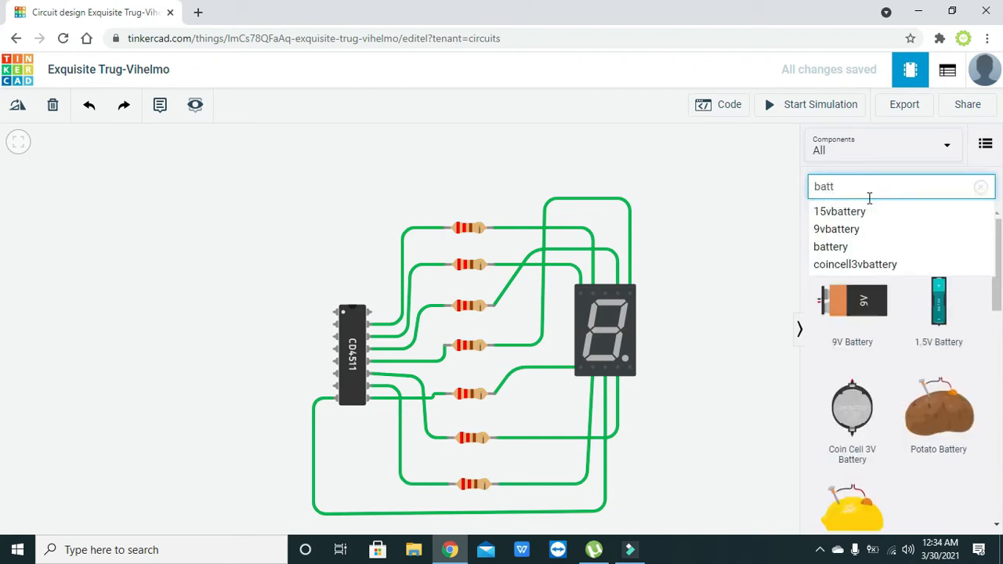
drag(878, 298, 14, 380)
click(15, 116)
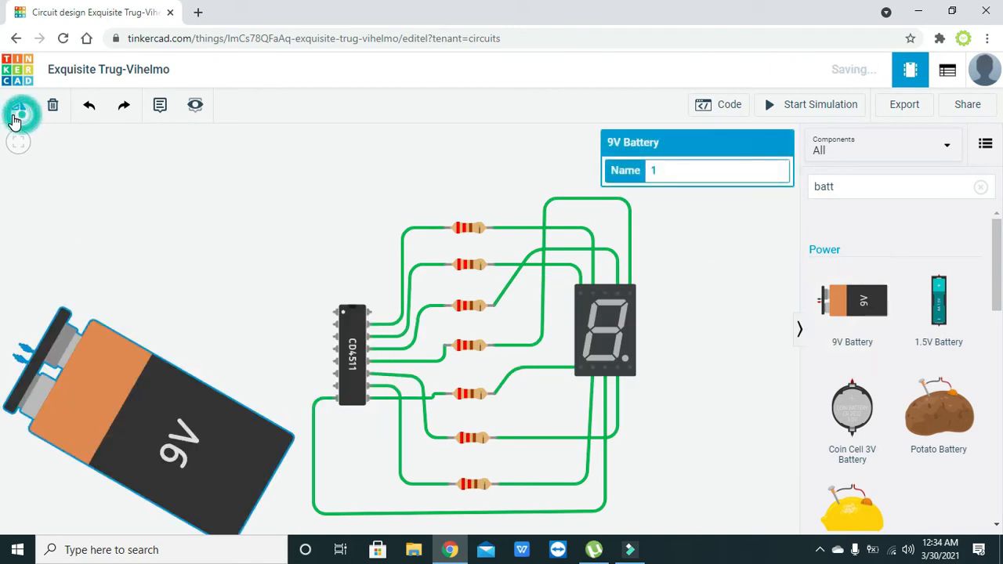
click(23, 115)
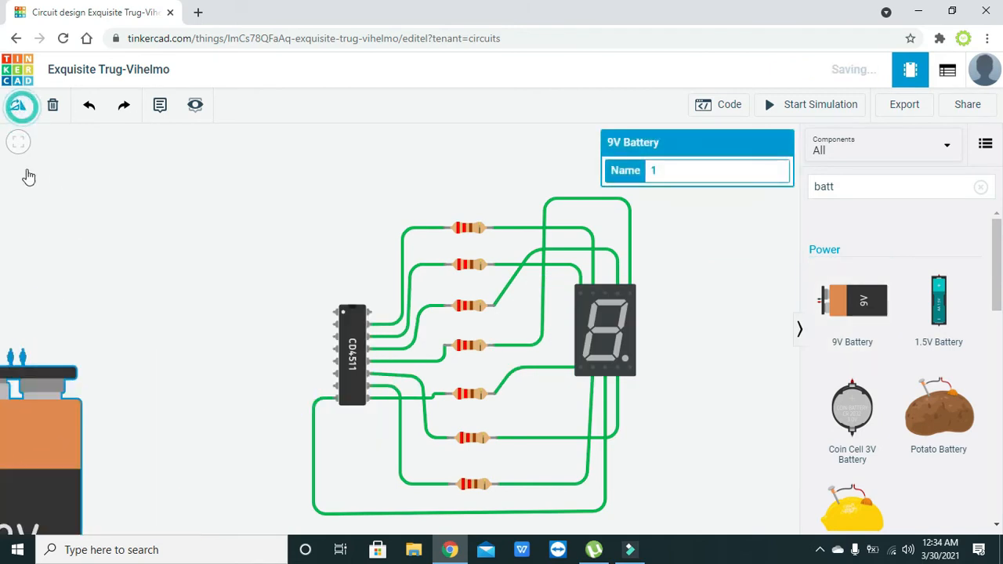
Step: Move the 9V battery up so that its terminals sit slightly higher than the decoder
drag(24, 397, 23, 357)
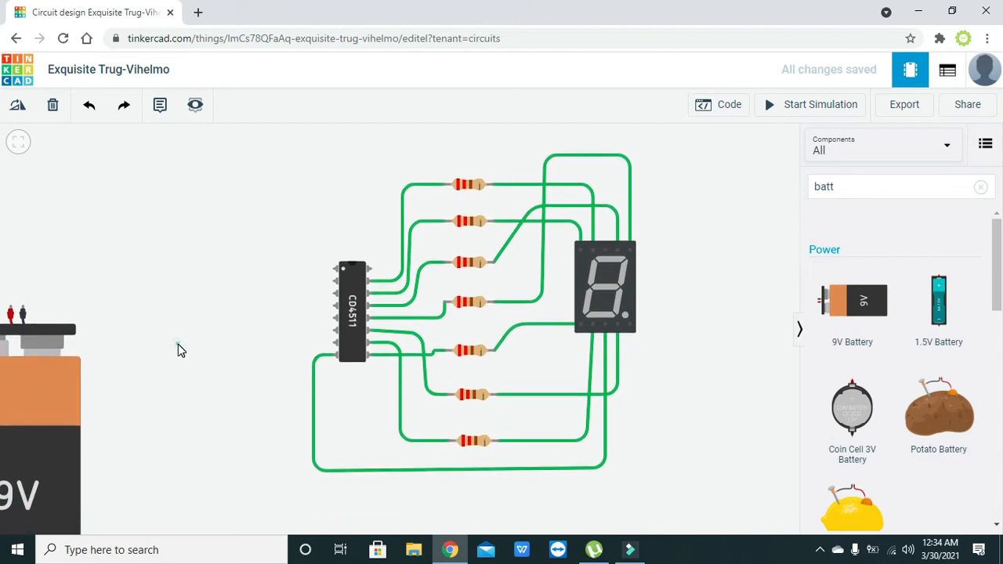
drag(178, 345, 197, 363)
click(65, 412)
drag(64, 412, 45, 328)
click(158, 358)
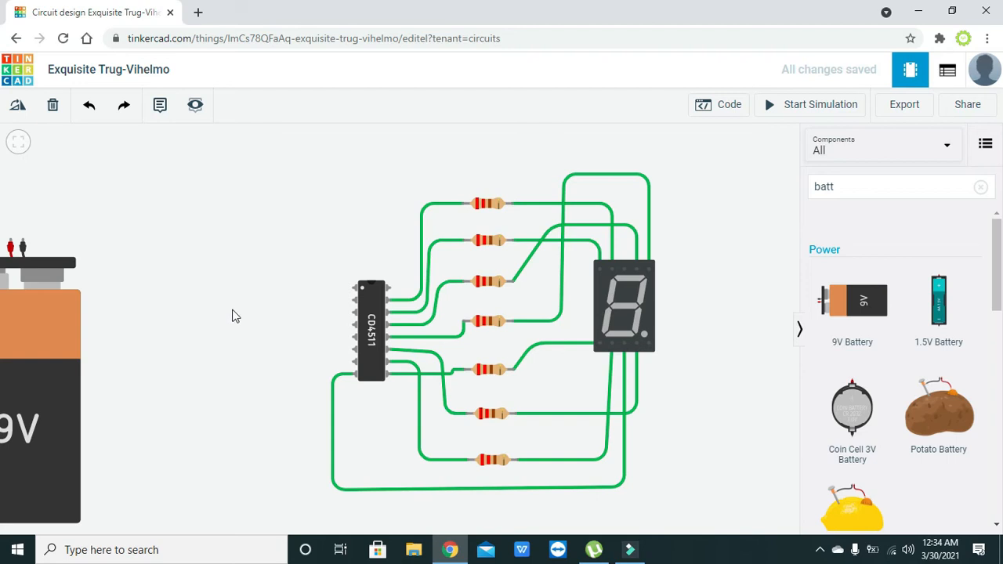
Step: Search the components for lm7805 and place the 5V Regulator above and to the right of the battery terminals
click(928, 182)
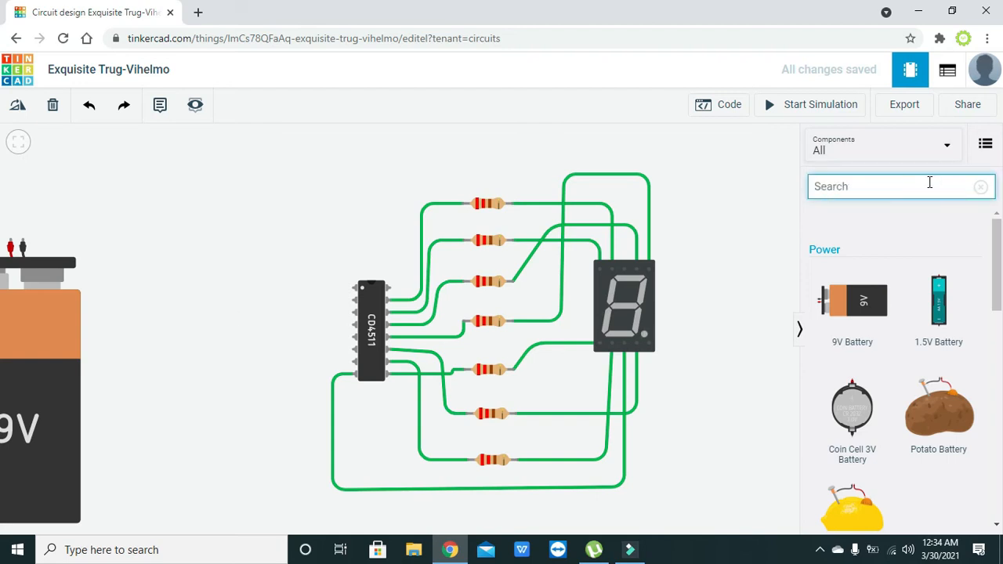
text(lm)
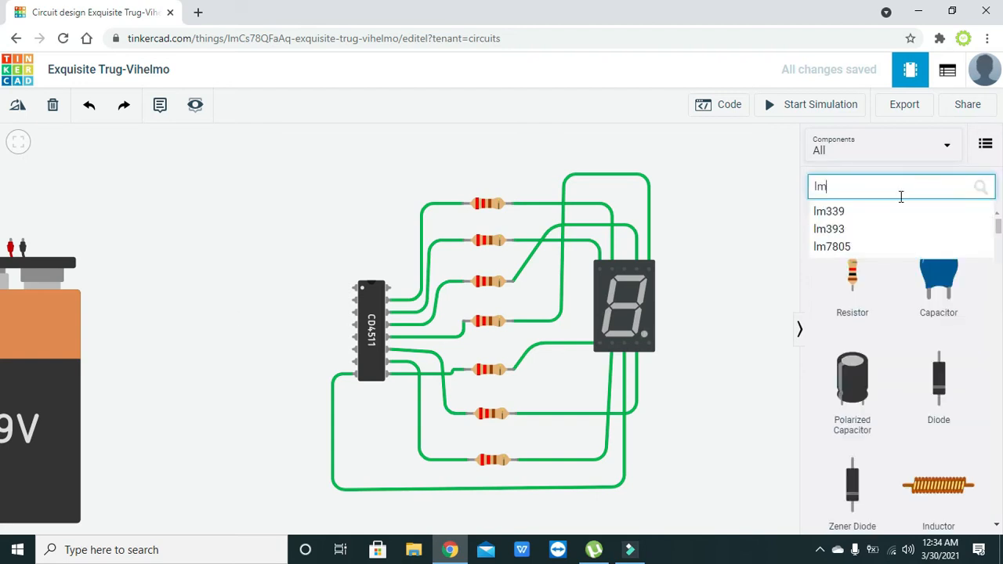
click(884, 248)
drag(858, 304, 167, 192)
Step: Wire the regulator's left pin to the battery's positive terminal, with one right-angle bend above the terminal
click(155, 188)
click(9, 239)
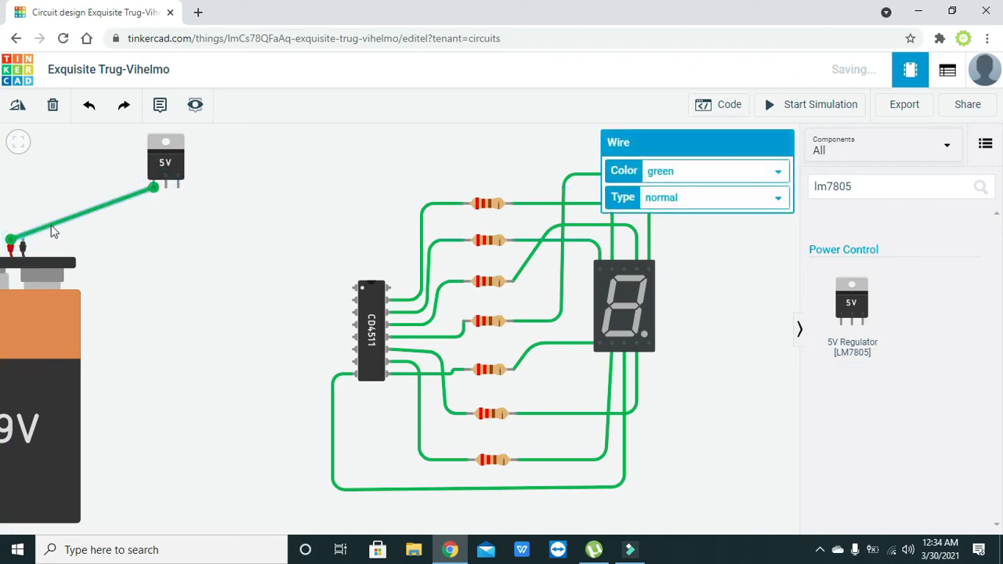
drag(76, 222, 11, 190)
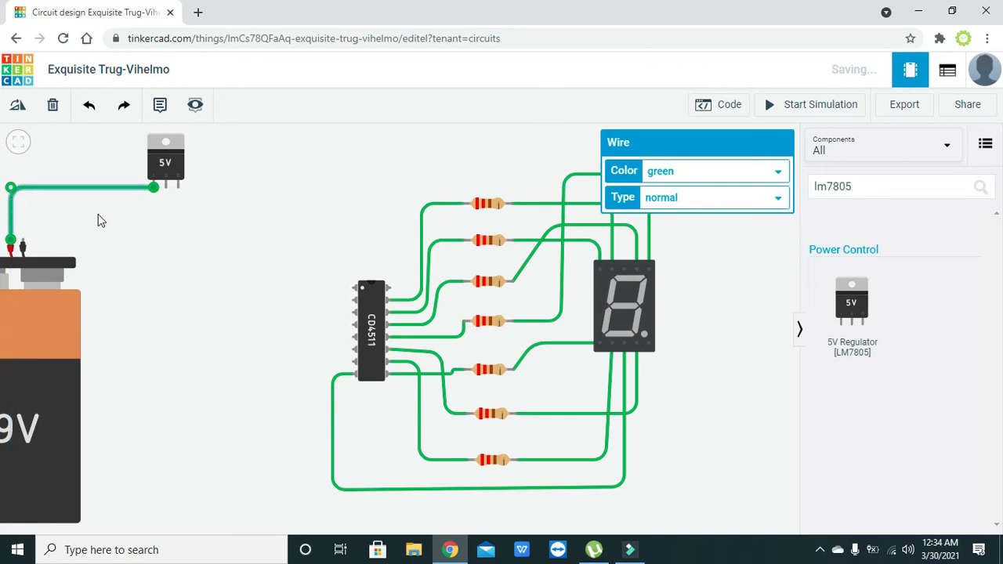
click(100, 221)
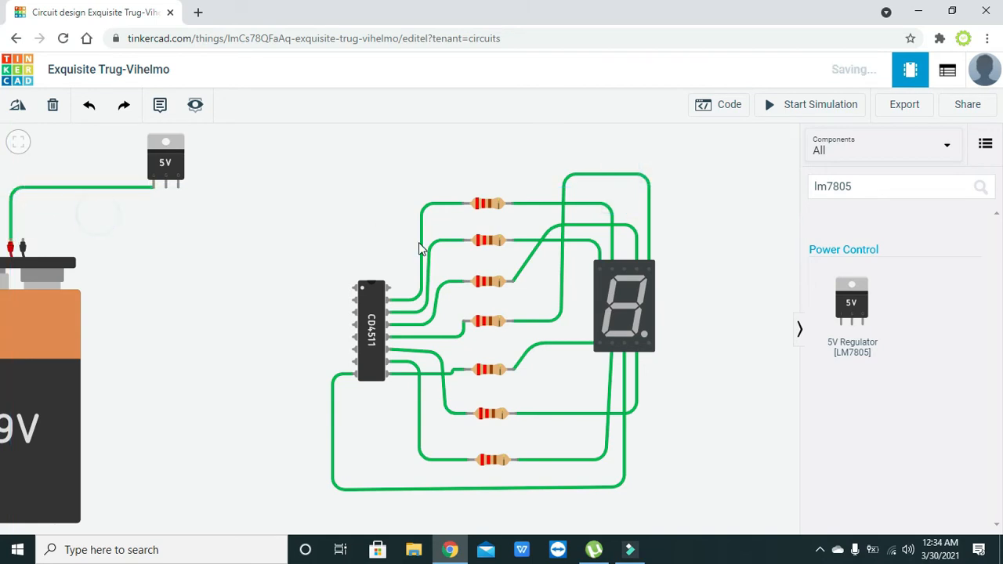
Step: Wire the regulator's middle pin to the battery's negative terminal, routing the wire just below the positive wire with bends
click(166, 188)
click(31, 242)
drag(62, 226, 34, 199)
drag(136, 198, 165, 201)
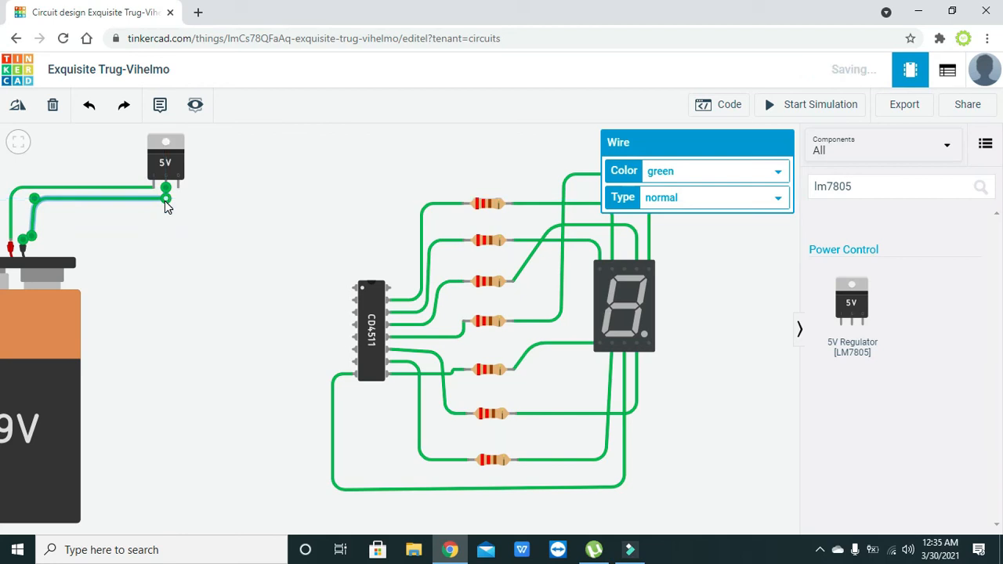
click(143, 218)
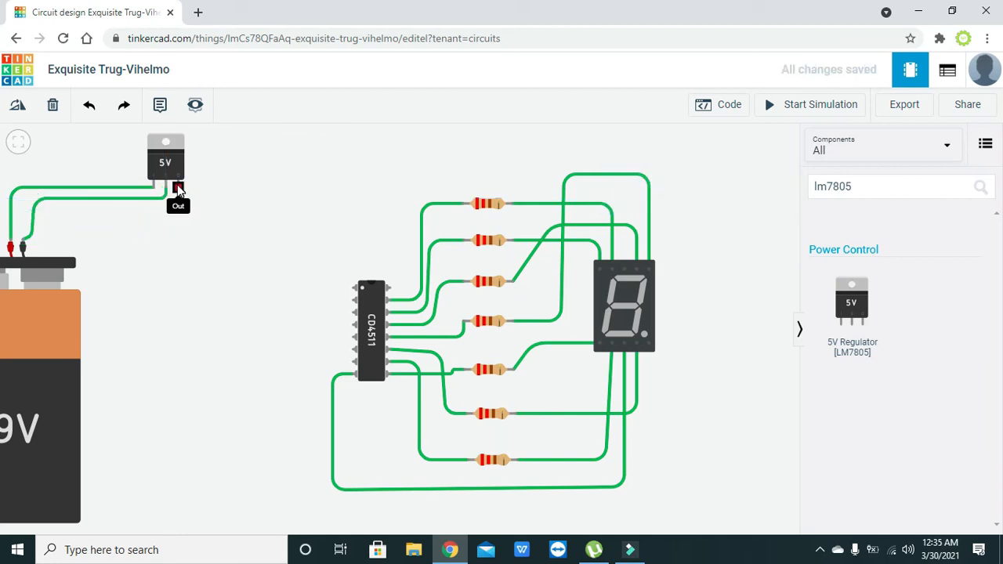
Step: Wire the regulator's Out pin to the decoder's Power pin, with one right-angle bend level with the Out pin
click(177, 187)
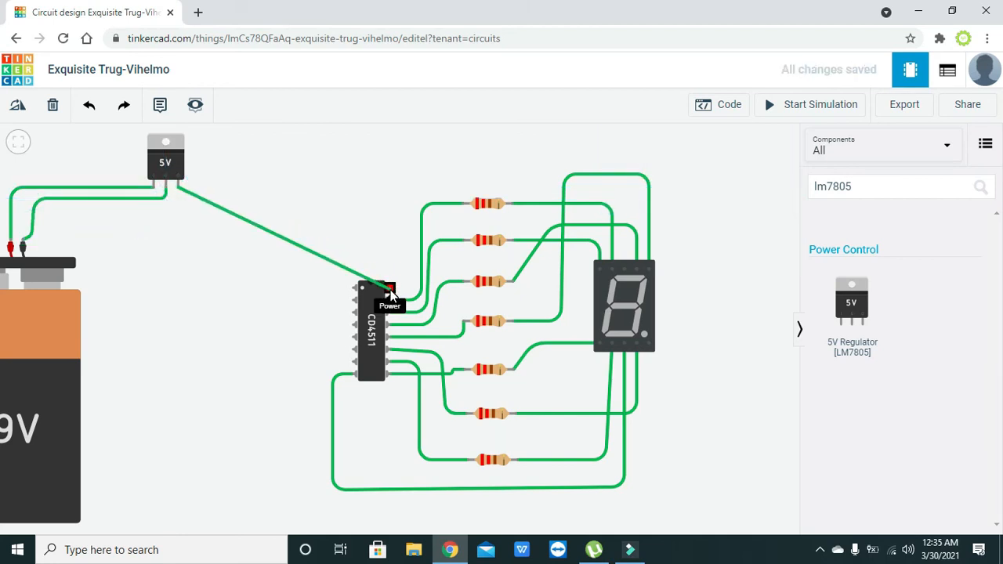
click(391, 290)
drag(274, 238, 391, 186)
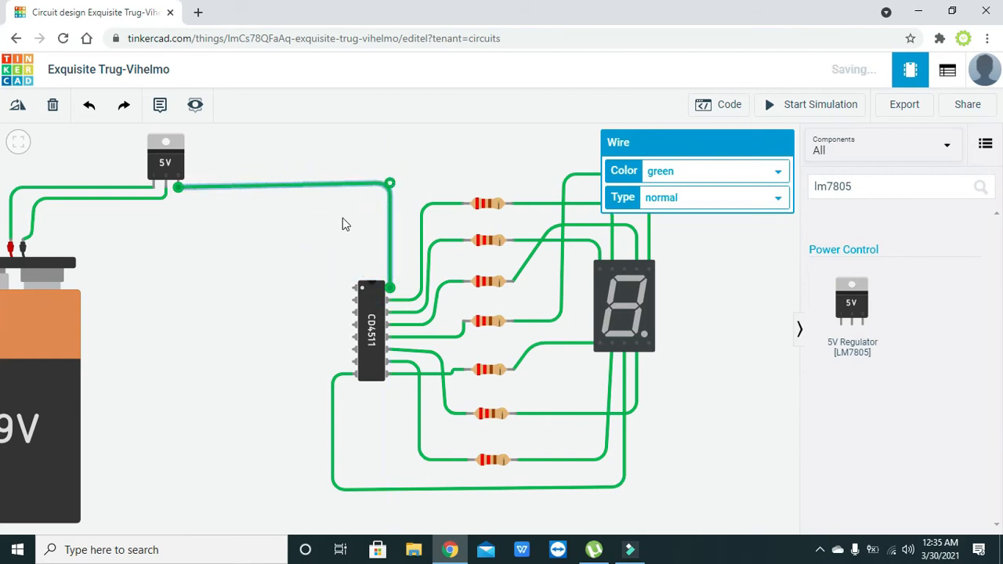
click(337, 223)
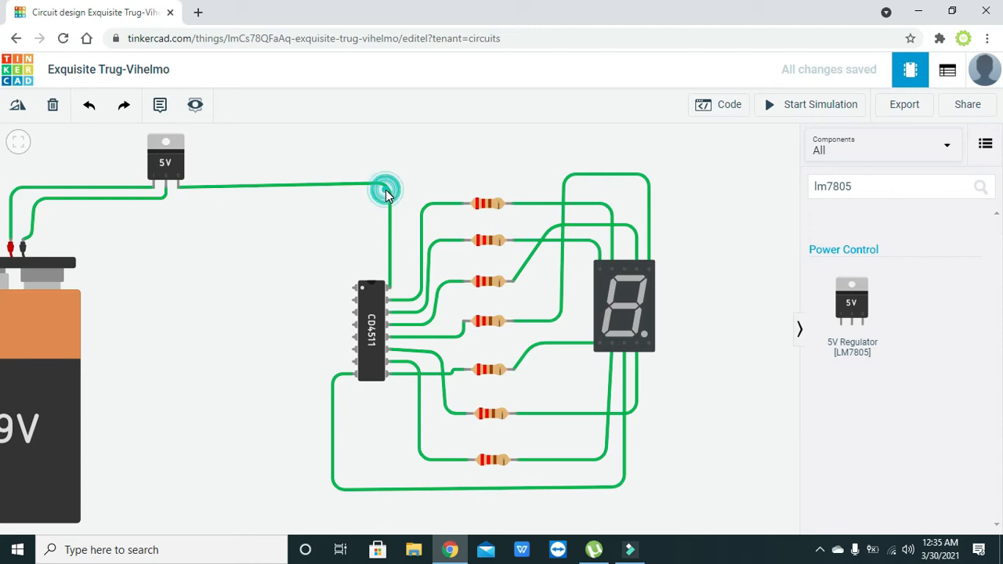
click(386, 191)
drag(388, 190, 389, 188)
click(361, 220)
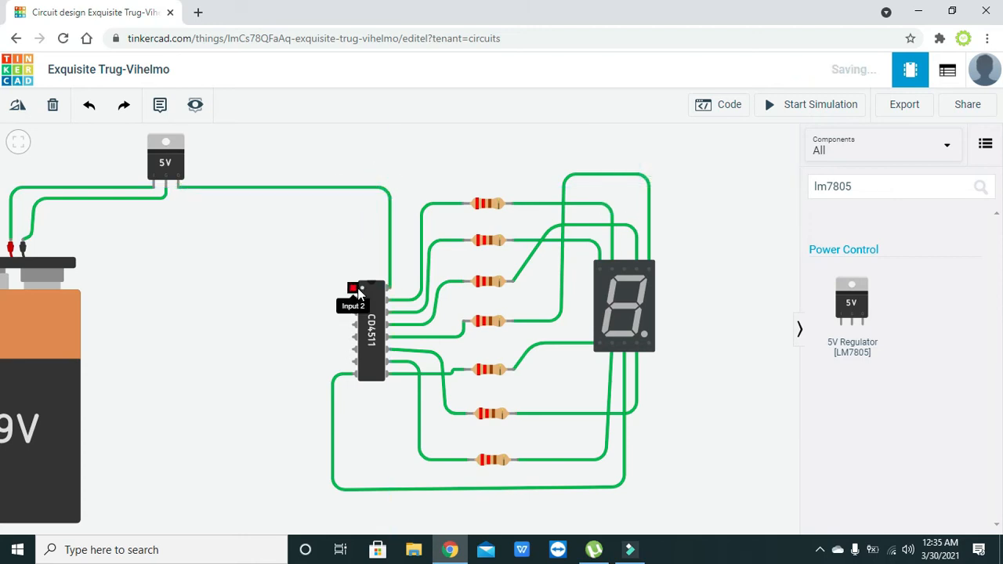
Step: Place four upright resistors in a row between the battery and the decoder, slightly below the decoder
click(872, 194)
key(BackSpace)
key(BackSpace)
drag(857, 282, 136, 450)
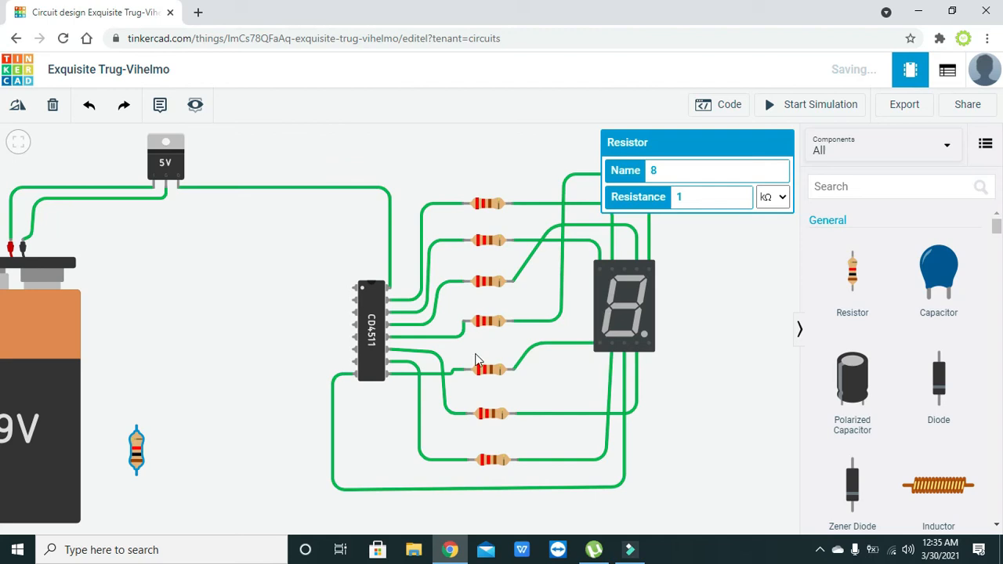
drag(855, 288, 176, 456)
click(196, 450)
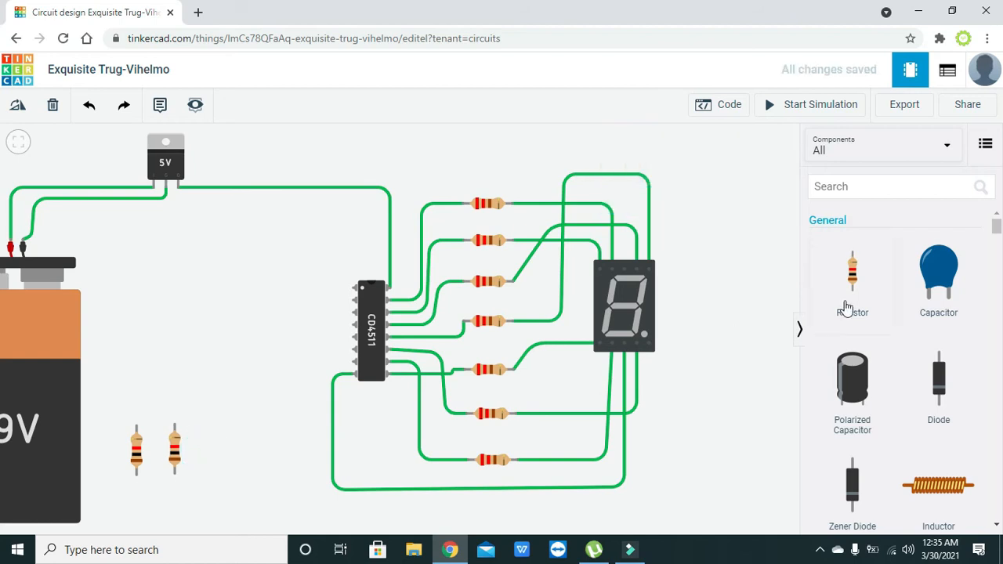
drag(848, 276, 216, 458)
click(258, 454)
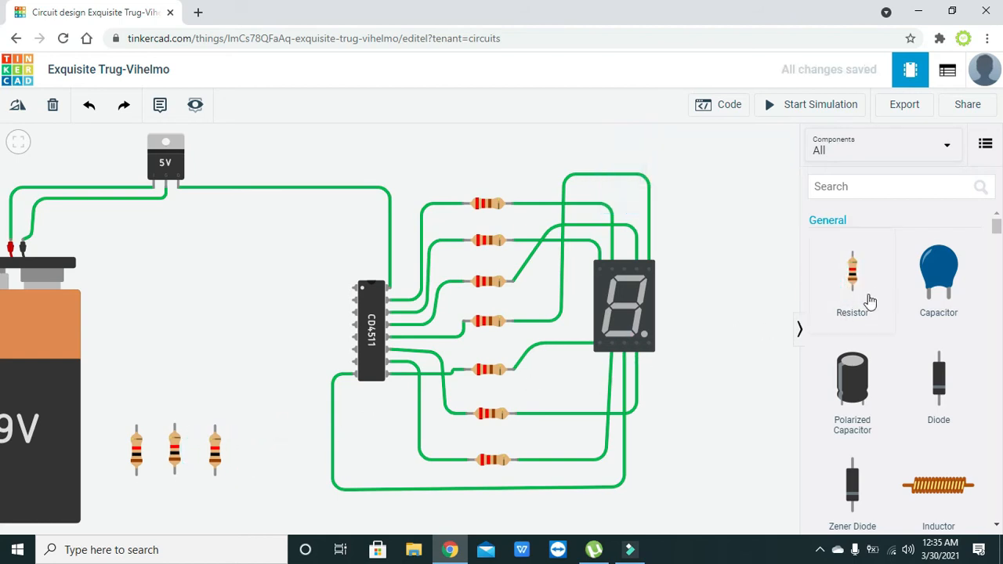
Step: Connect the lower leads of the new resistors in one line, wiring the first resistor's lead to the second's
click(138, 475)
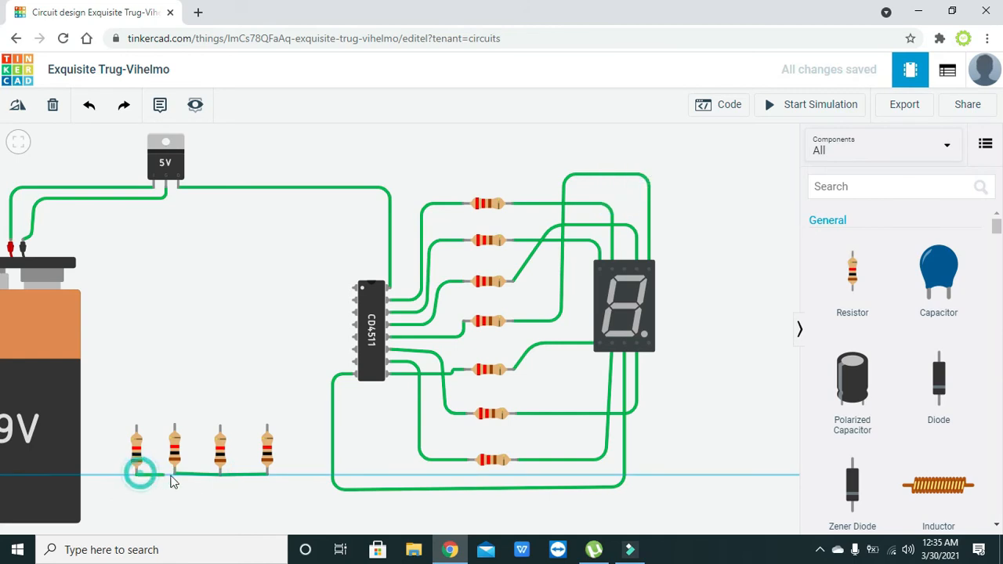
click(172, 476)
click(193, 497)
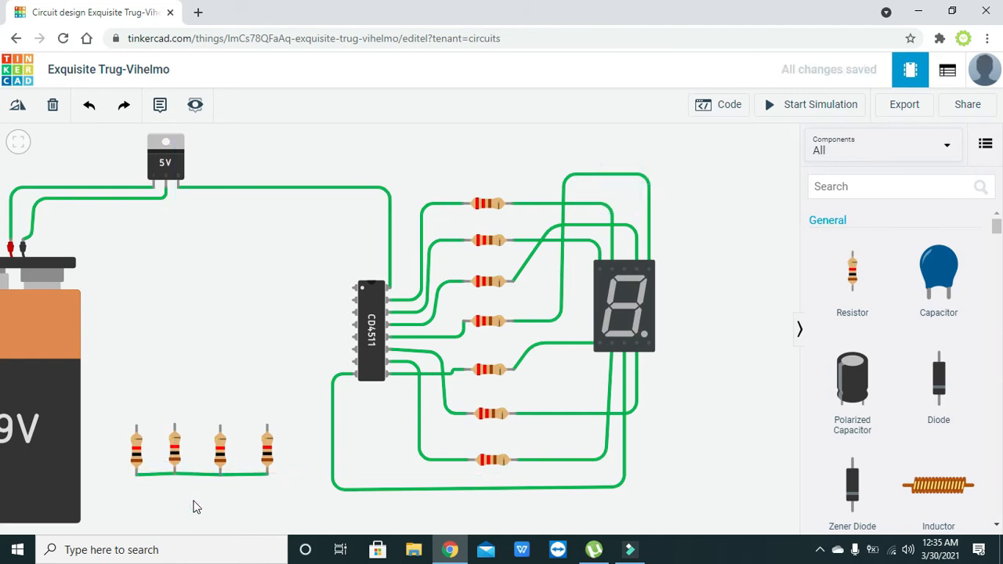
Step: Wire the fourth lower resistor's bottom lead to the decoder's Ground pin, routing it level with the resistor line and bending up alongside the existing ground wire
click(268, 472)
click(333, 397)
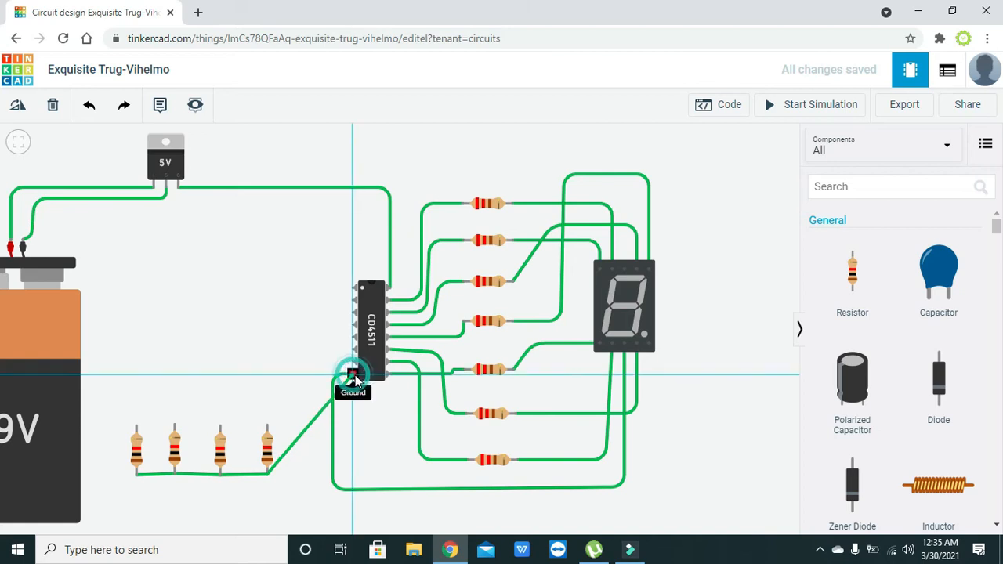
click(354, 375)
drag(329, 400, 337, 378)
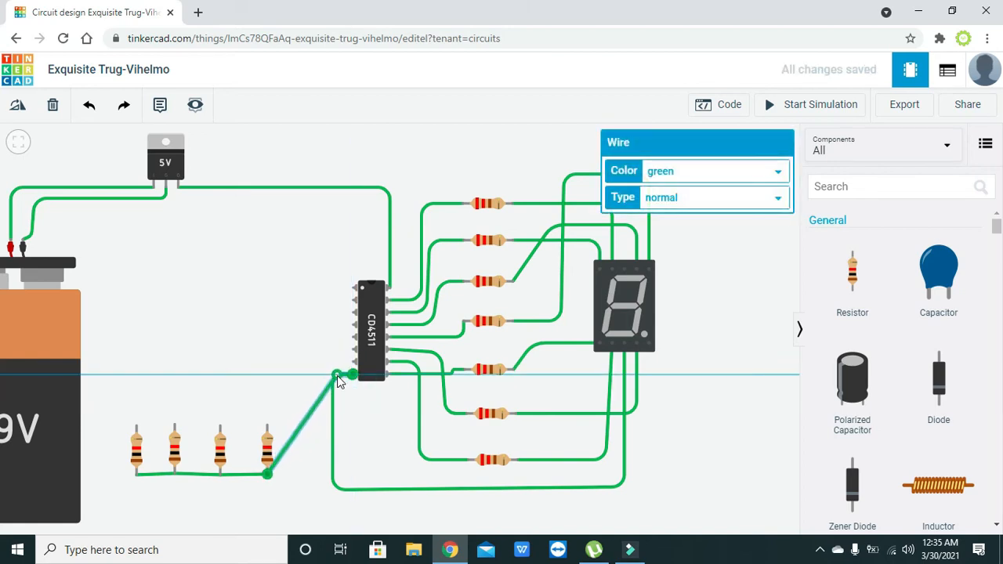
drag(302, 425, 331, 475)
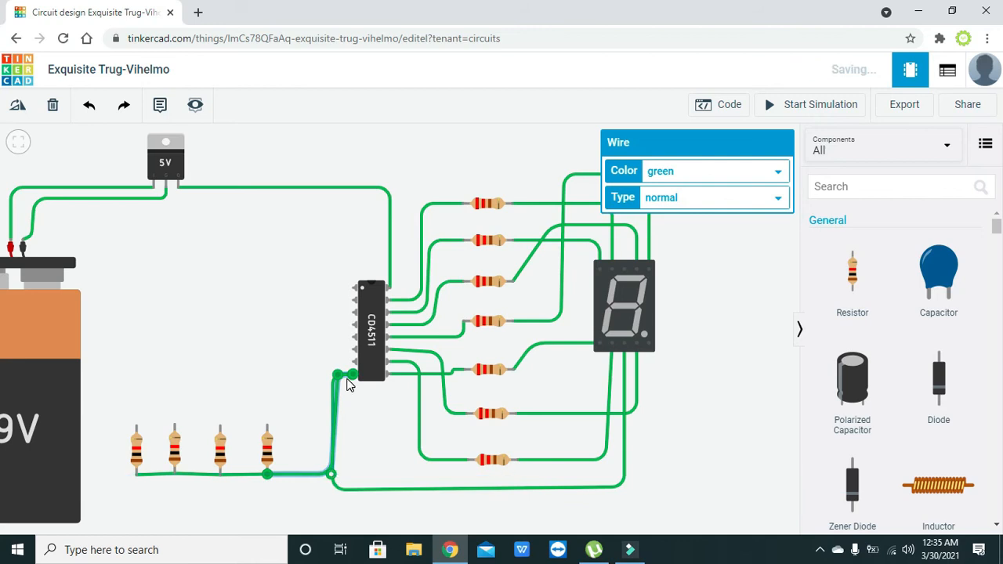
drag(338, 374, 337, 375)
click(296, 358)
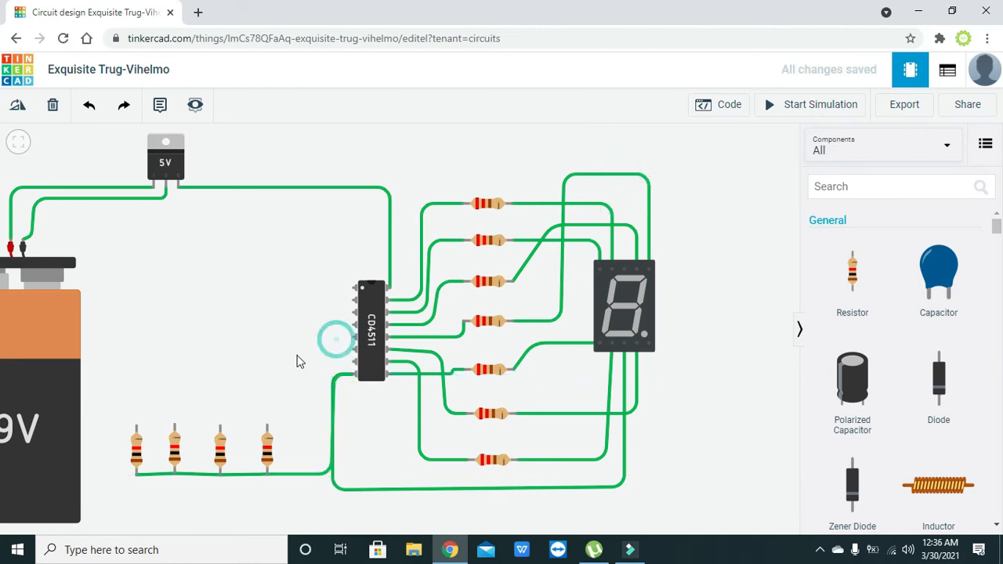
Step: Wire the first lower resistor's bottom lead to the regulator's middle pin, with right-angle bends between the battery and the resistors
click(137, 479)
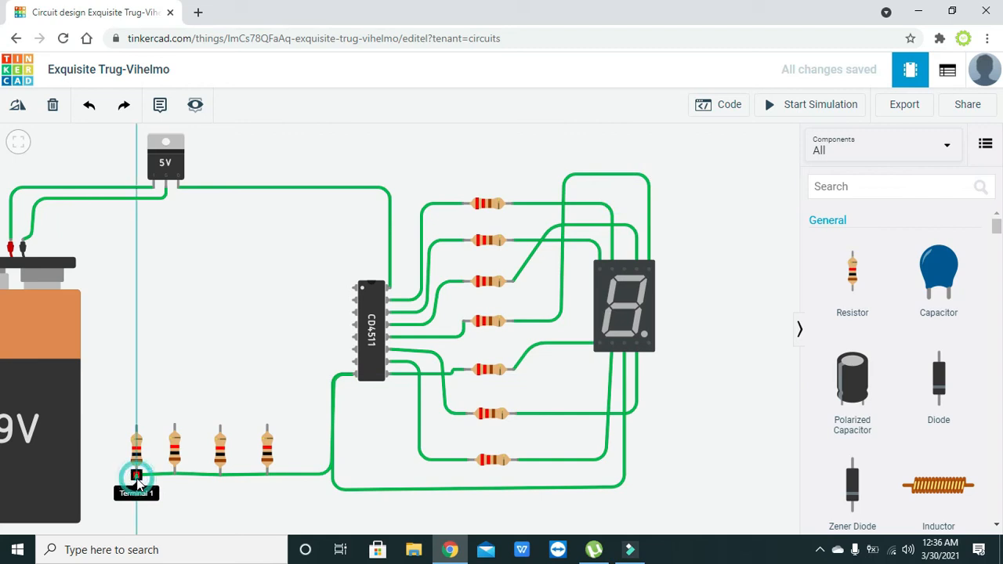
click(166, 190)
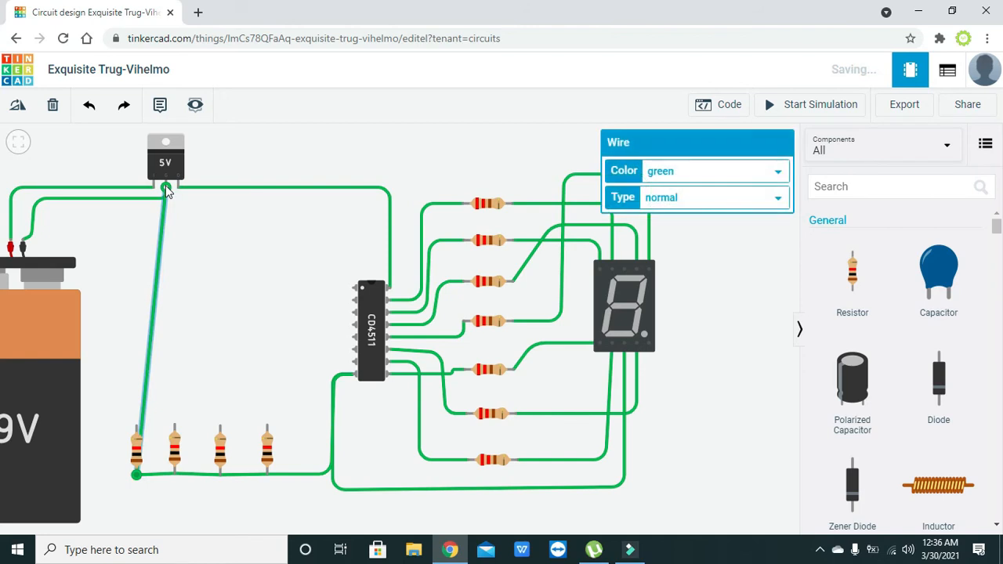
drag(143, 397, 108, 476)
drag(153, 253, 111, 248)
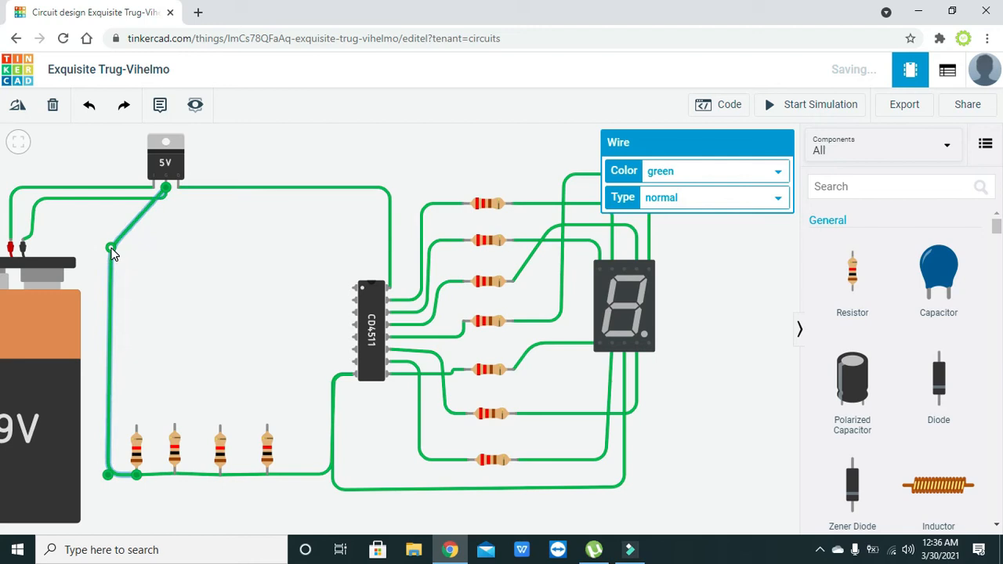
double_click(151, 203)
drag(152, 204, 166, 249)
click(202, 259)
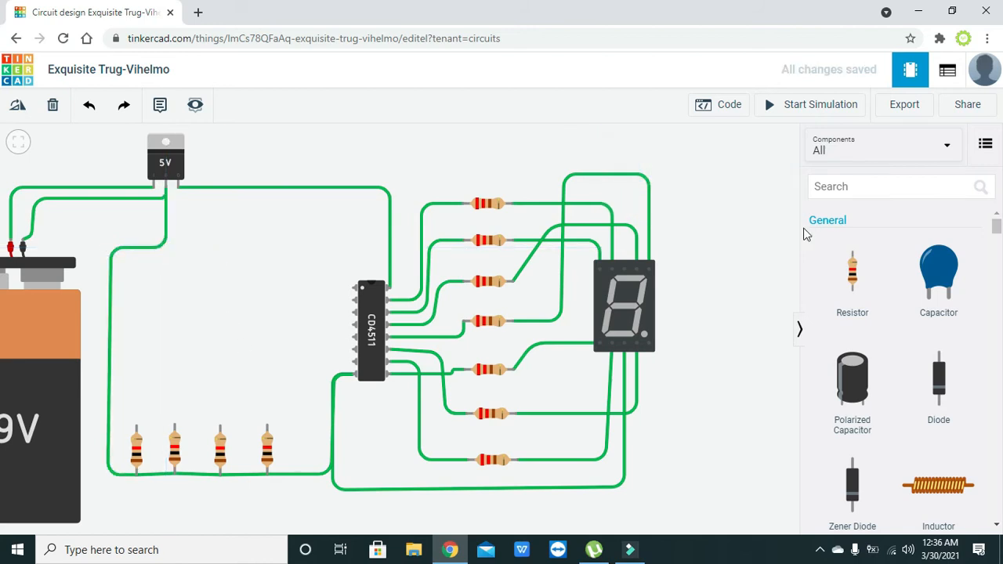
Step: Search the components for "switch" and place four slideswitches in a row above the lower resistors
click(869, 187)
text(sw)
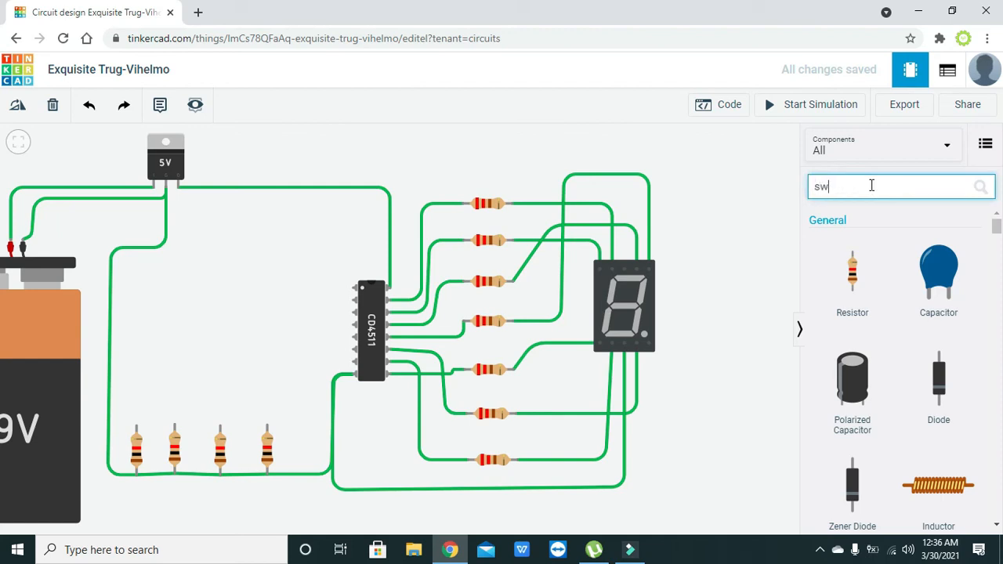
text(itch)
drag(936, 298, 155, 292)
click(222, 298)
click(799, 331)
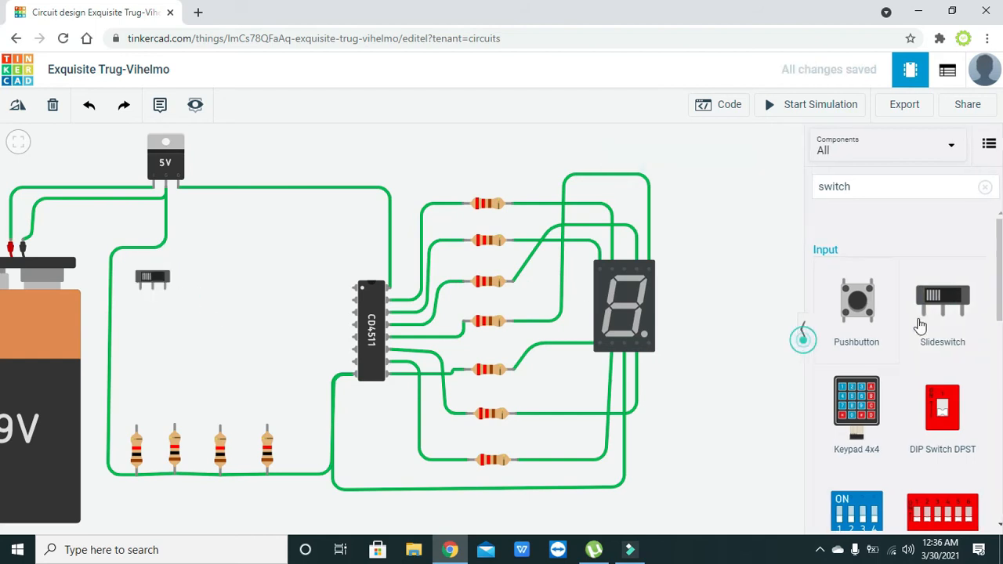
click(994, 334)
drag(938, 296, 204, 292)
click(243, 295)
click(937, 298)
click(964, 295)
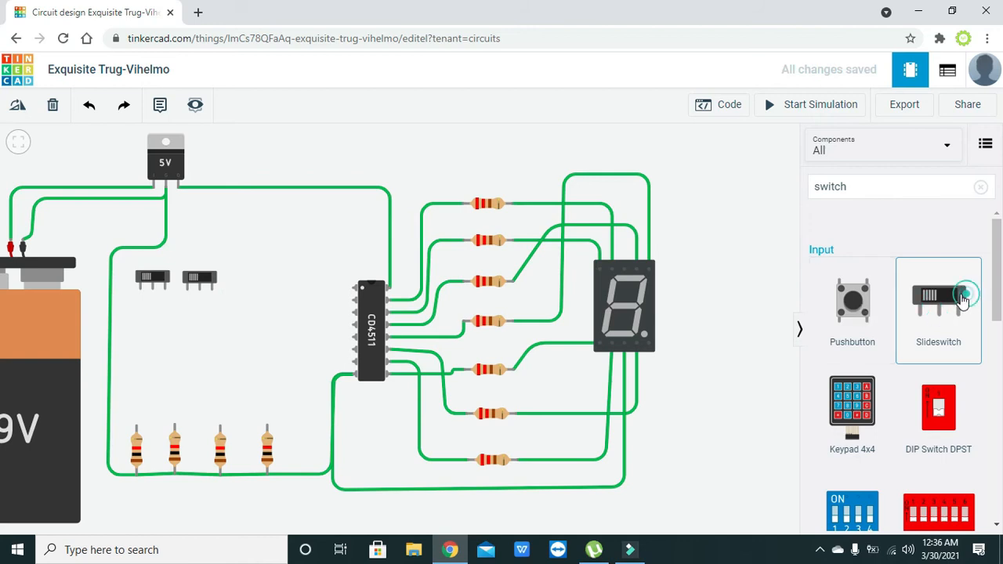
drag(944, 302, 248, 295)
click(284, 302)
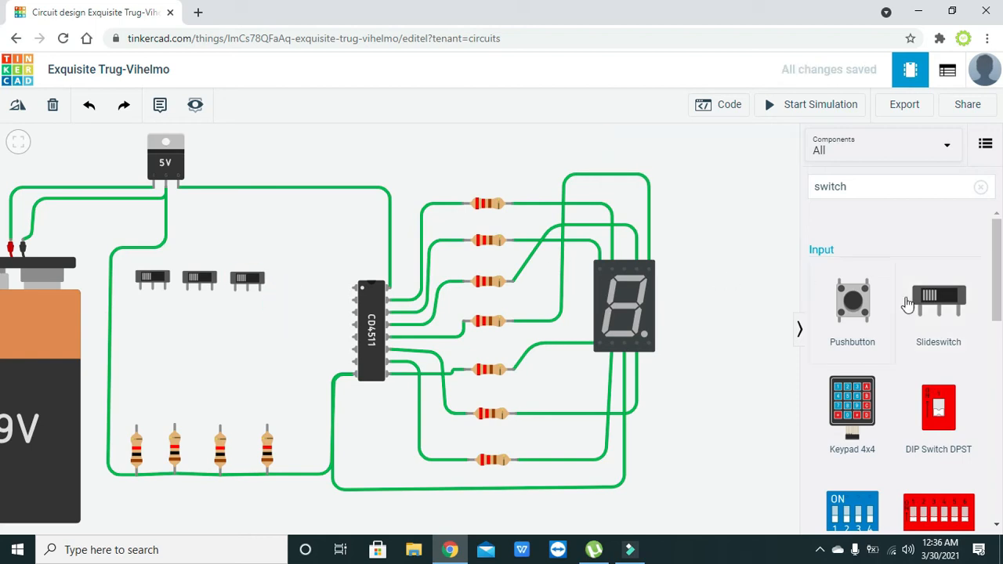
drag(948, 302, 294, 297)
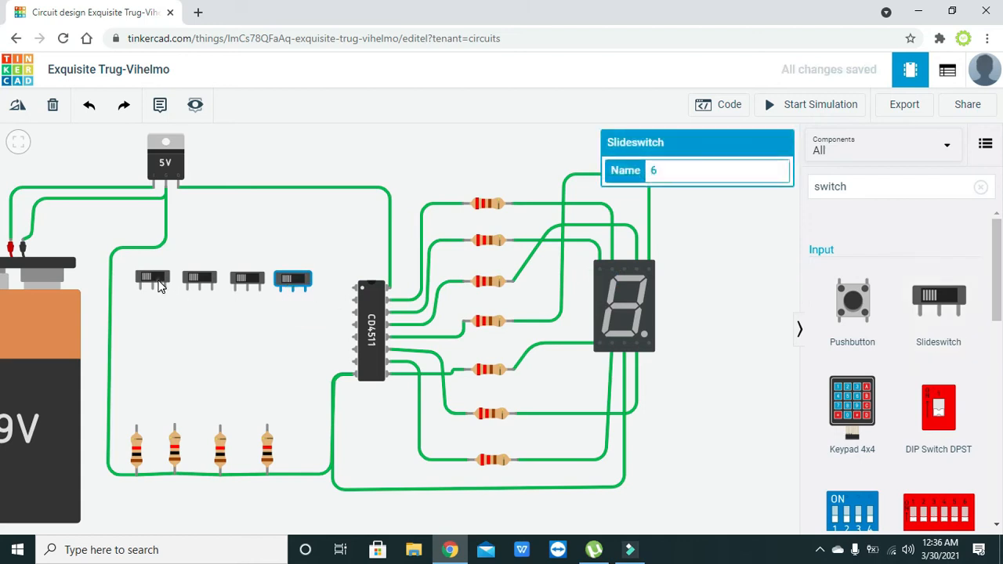
Step: Shift the slideswitches slightly toward the battery, keeping them evenly spaced in one row
click(147, 281)
drag(209, 276, 279, 284)
click(293, 316)
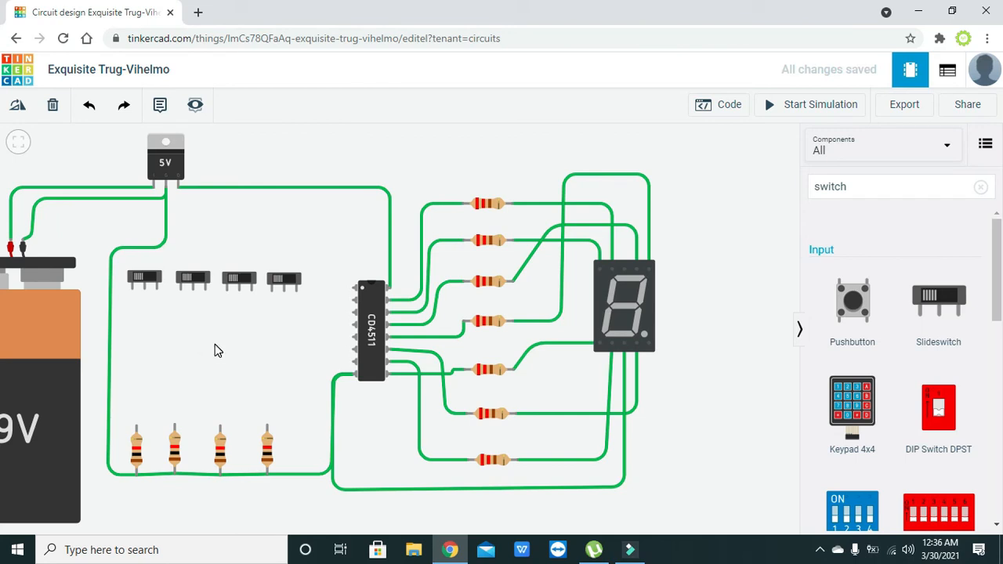
Step: Wire the middle terminals of the first and second slideswitches together with a U-shaped wire below them
click(144, 291)
click(145, 319)
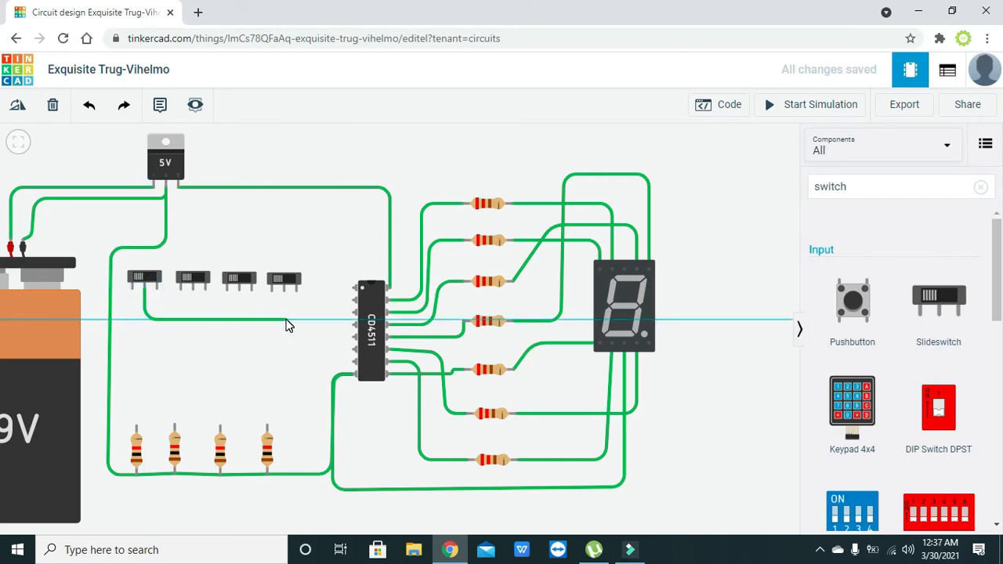
click(193, 290)
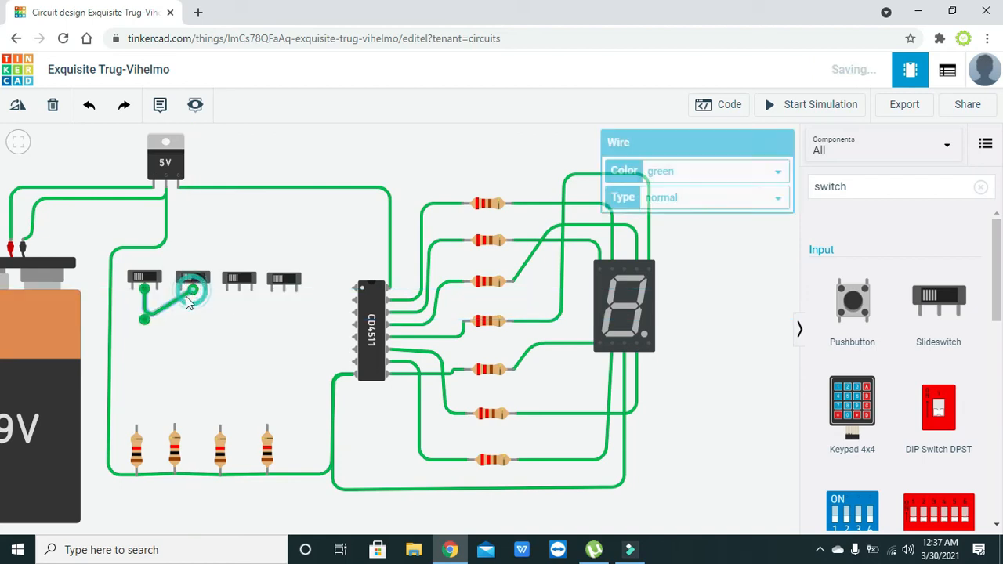
drag(180, 305, 193, 320)
click(243, 336)
Step: Wire the middle terminals of the third and fourth slideswitches together with a U-shaped wire below them
click(240, 288)
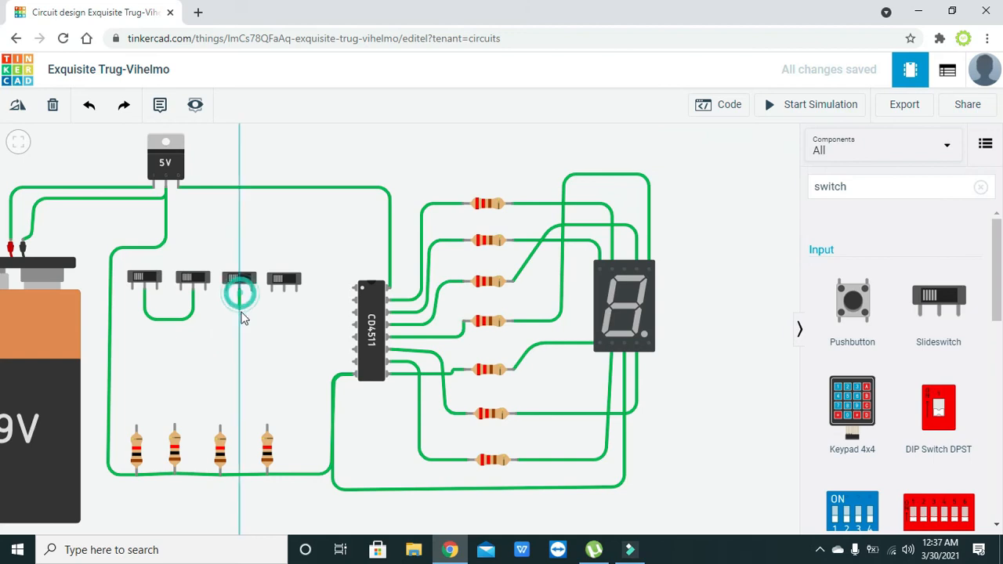
click(241, 319)
click(287, 319)
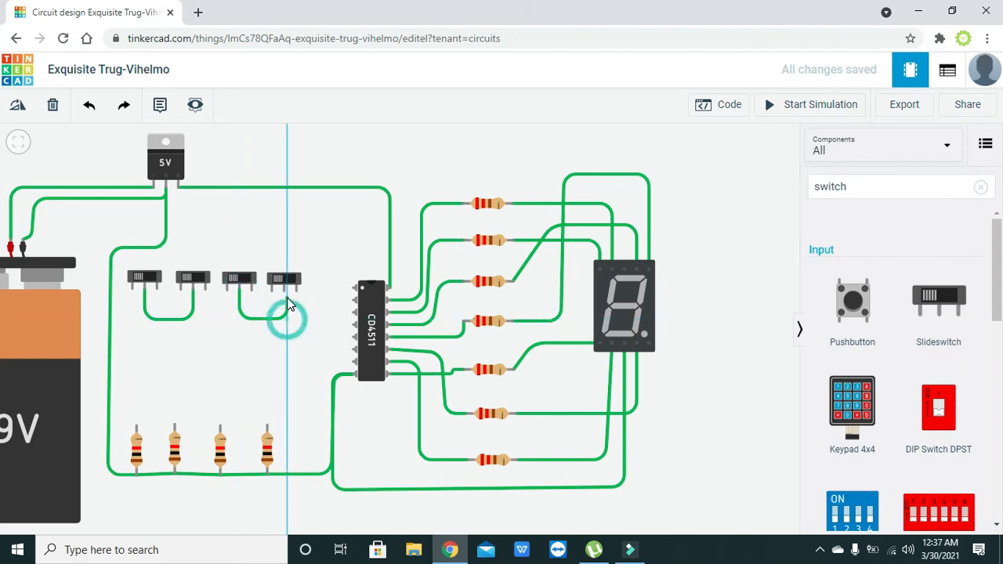
click(285, 291)
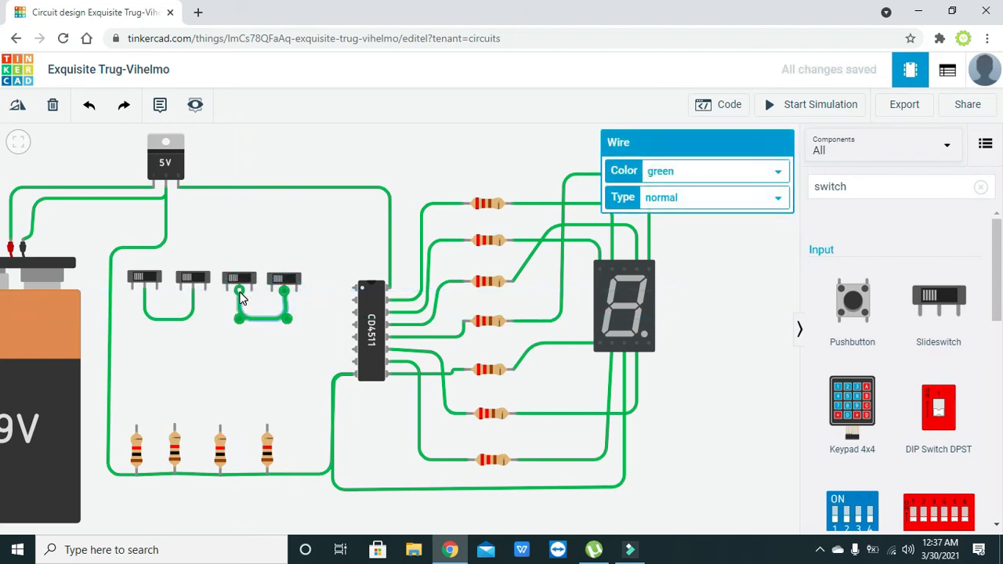
Step: Wire the second slideswitch's middle terminal to the third's, bending the wire slightly below the switches
click(194, 289)
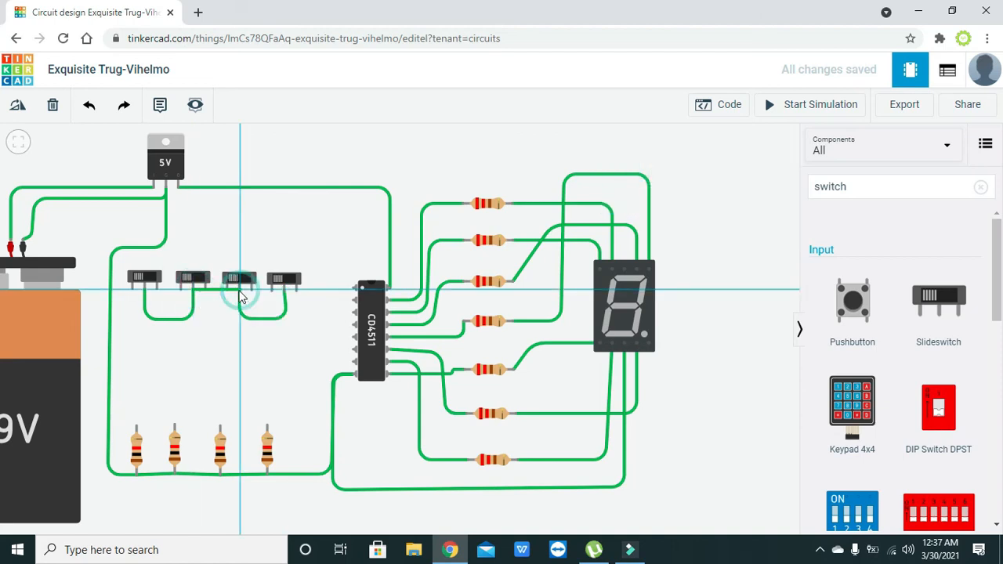
click(238, 290)
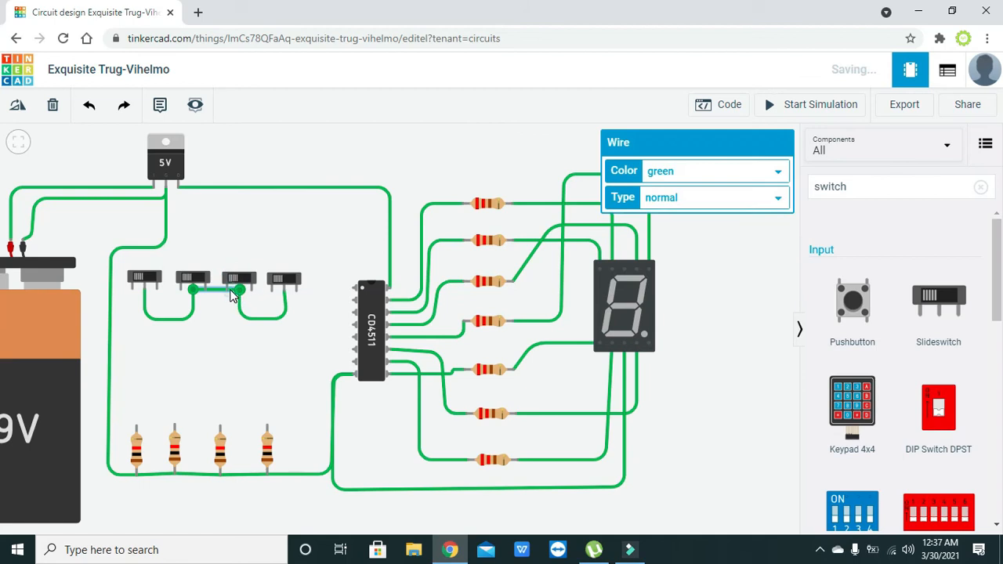
drag(230, 291, 285, 319)
click(232, 316)
click(294, 346)
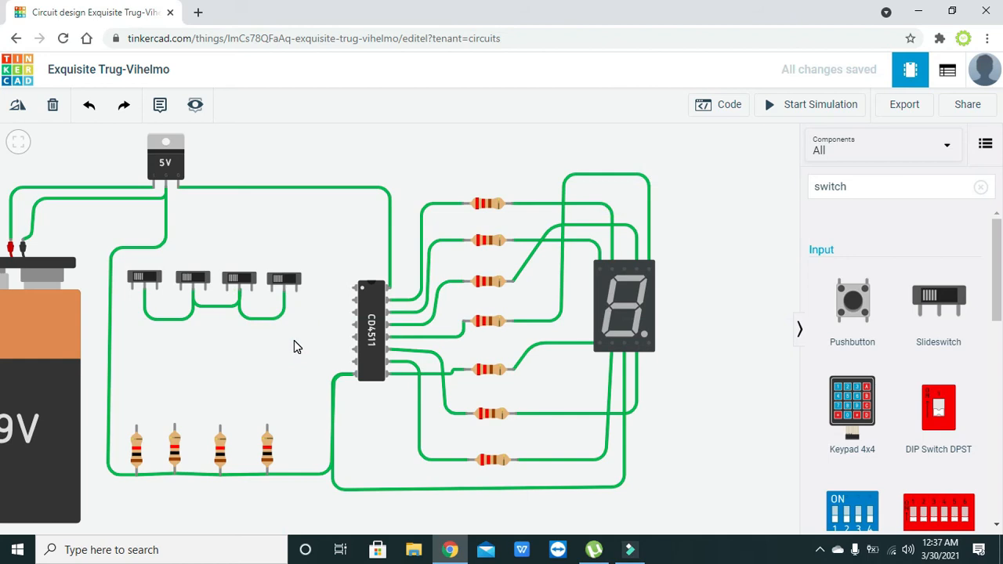
Step: Wire the fourth slideswitch's right-hand terminal to the decoder pin just above Ground, with one right-angle bend
click(296, 292)
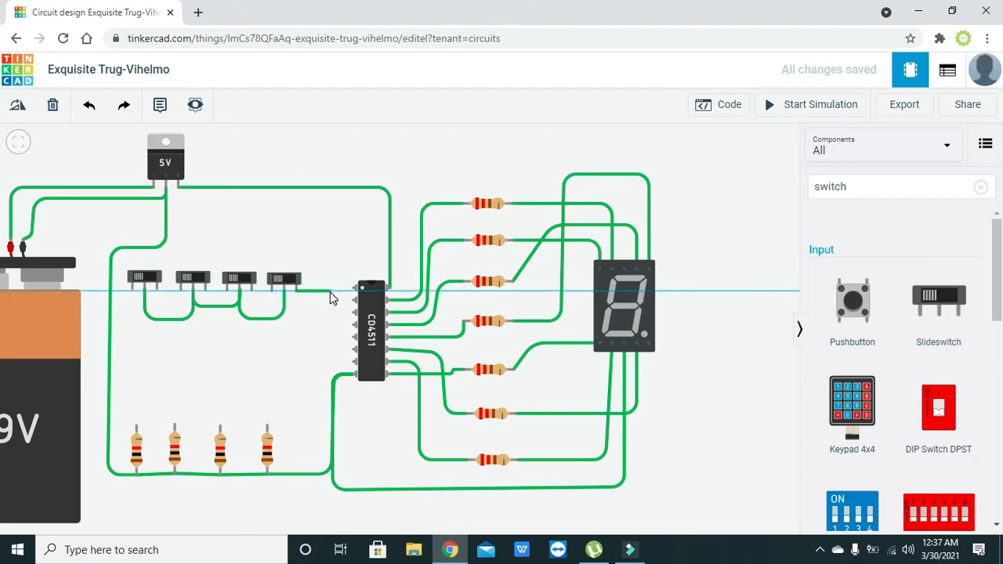
click(353, 301)
drag(355, 303, 295, 363)
click(277, 359)
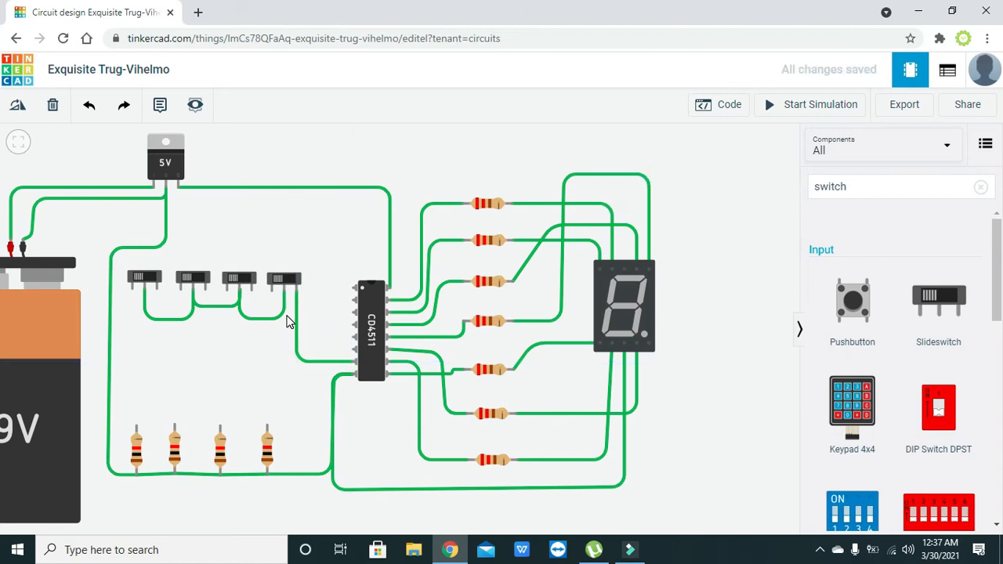
Step: Wire the third slideswitch's right-hand terminal to the decoder's uppermost input-side pin, routing it below the fourth switch with stepped bends
click(255, 294)
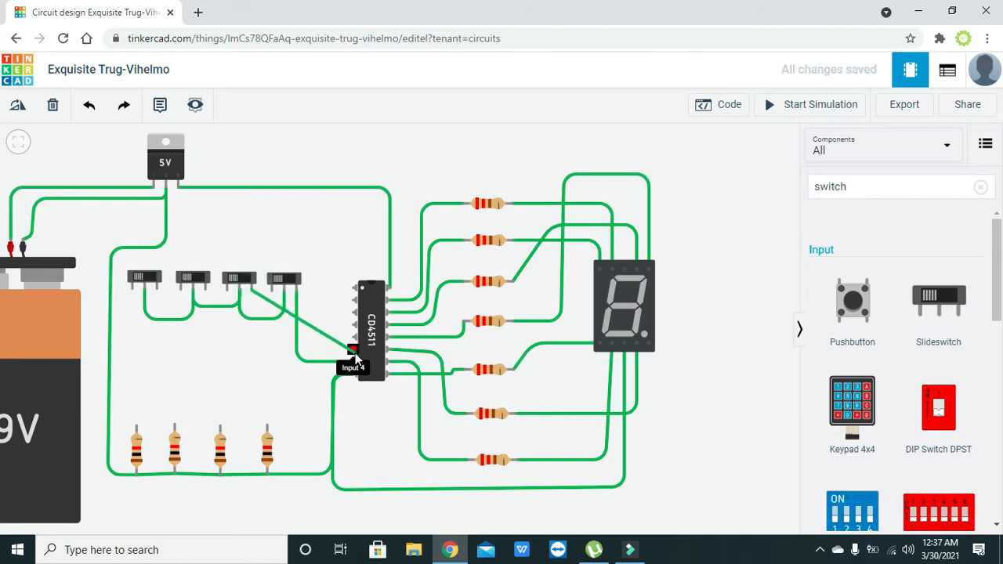
click(352, 289)
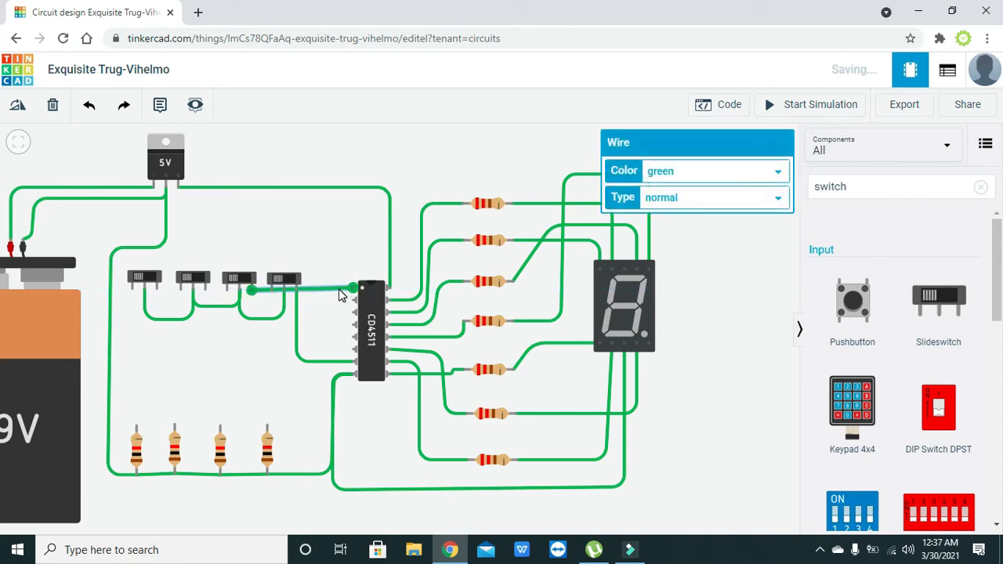
drag(327, 303, 251, 308)
click(274, 296)
click(342, 319)
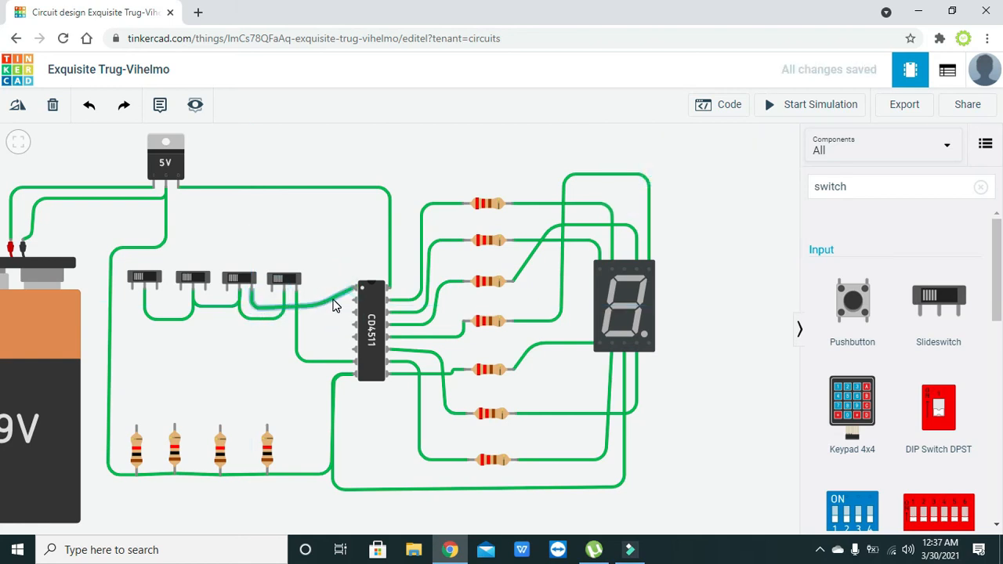
click(333, 299)
drag(333, 300, 319, 289)
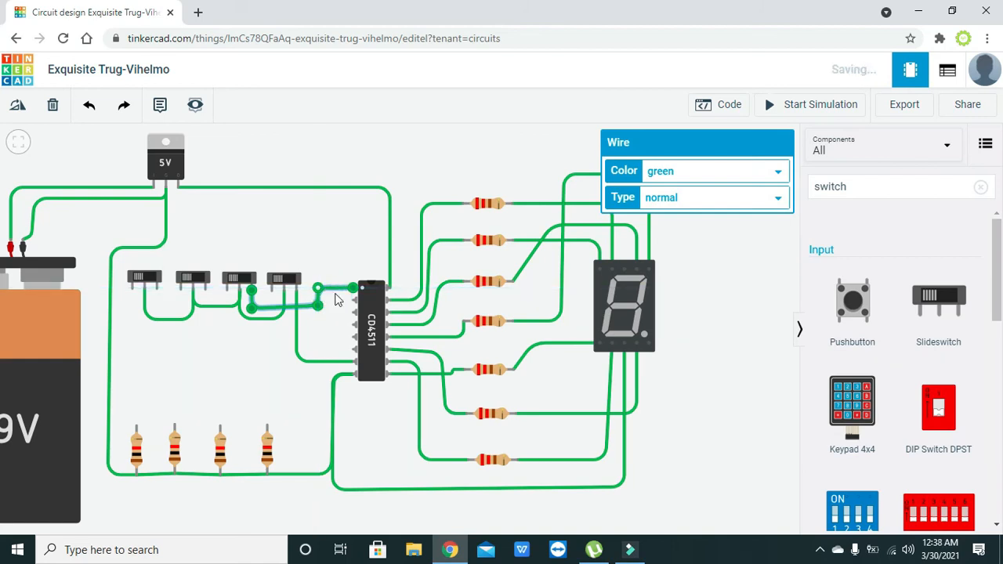
click(336, 295)
Step: Wire the second slideswitch's right-hand terminal to the decoder's second input-side pin from the top, routing it below the existing switch wires
click(352, 304)
click(208, 290)
drag(219, 291, 204, 324)
drag(316, 305, 318, 335)
drag(206, 329, 205, 335)
click(246, 376)
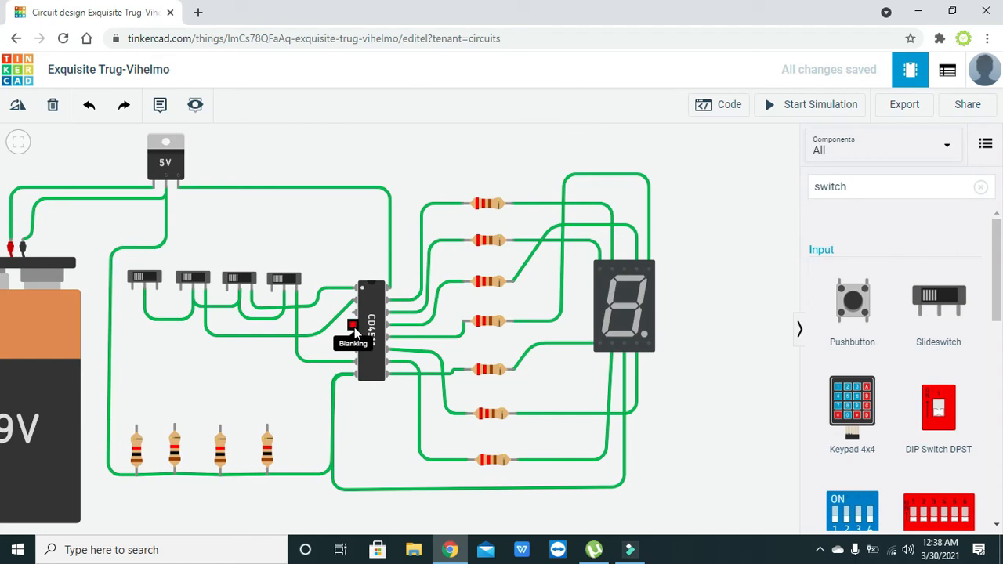
Step: Wire the decoder's Input 4 pin to the first slideswitch's right-hand terminal, routing the wire just above the lower resistors
click(352, 350)
click(157, 290)
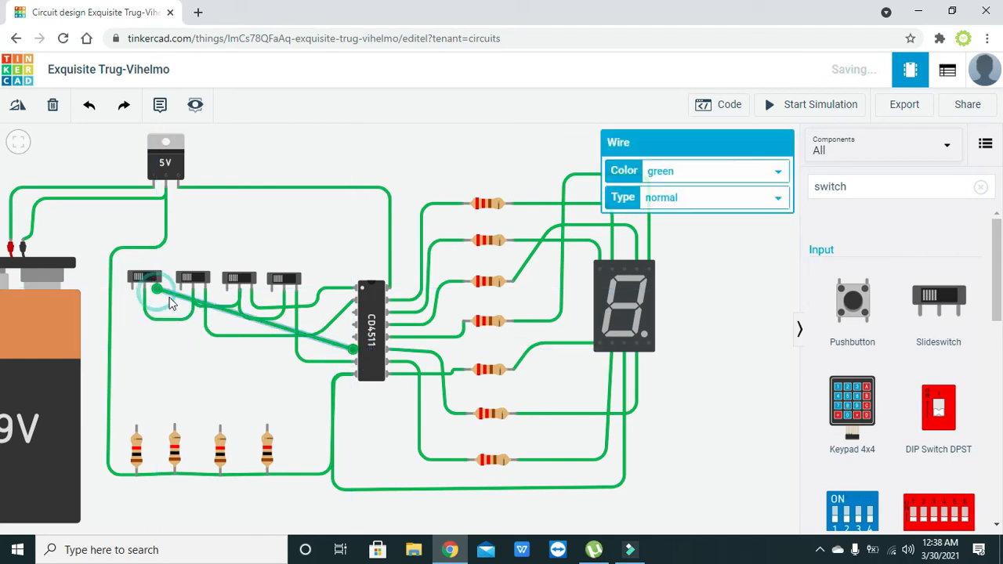
drag(177, 296, 157, 391)
drag(255, 382, 307, 390)
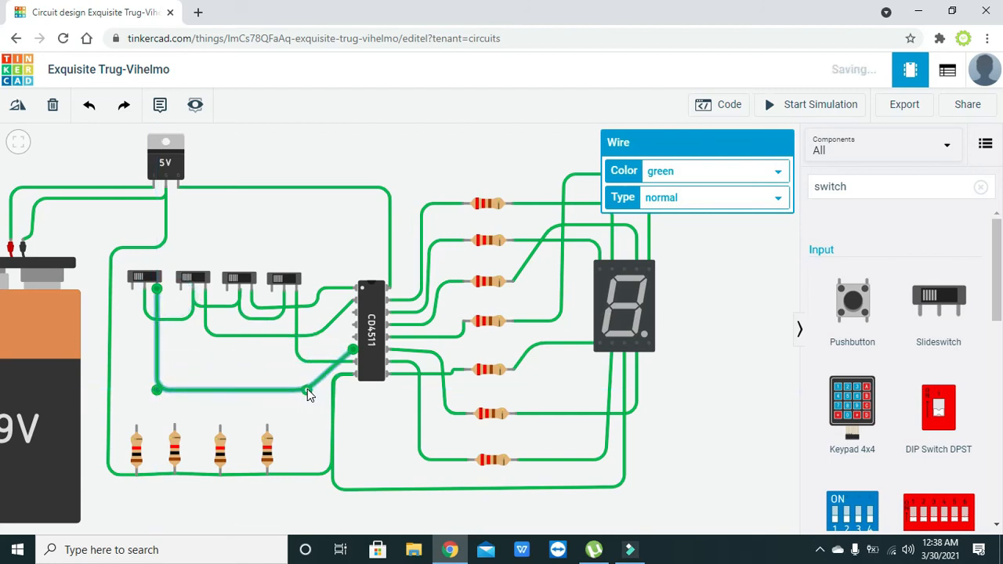
click(315, 421)
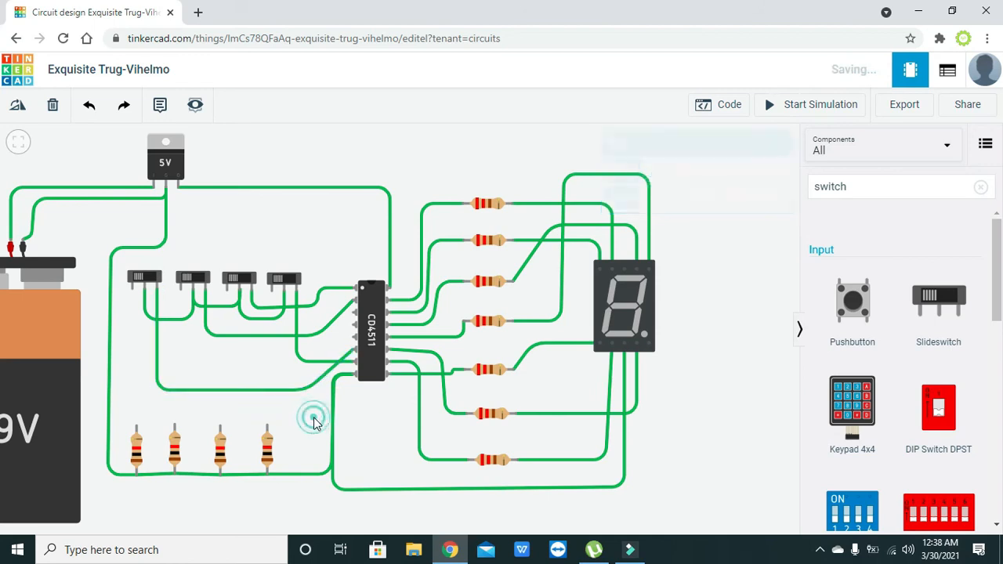
Step: Wire the fourth lower resistor's upper lead to the fourth slideswitch's right-hand terminal, with one bend beside the resistor
click(267, 426)
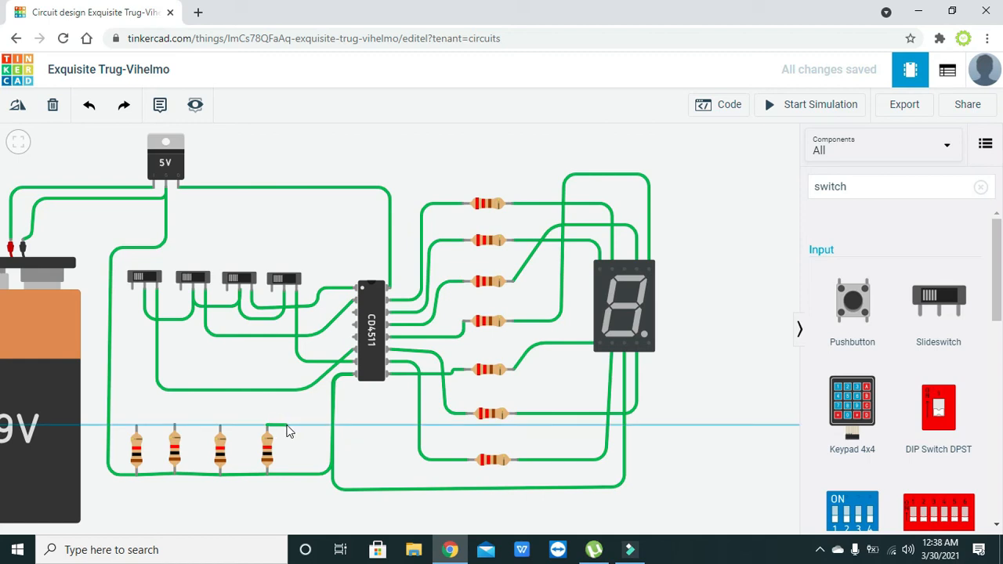
click(289, 428)
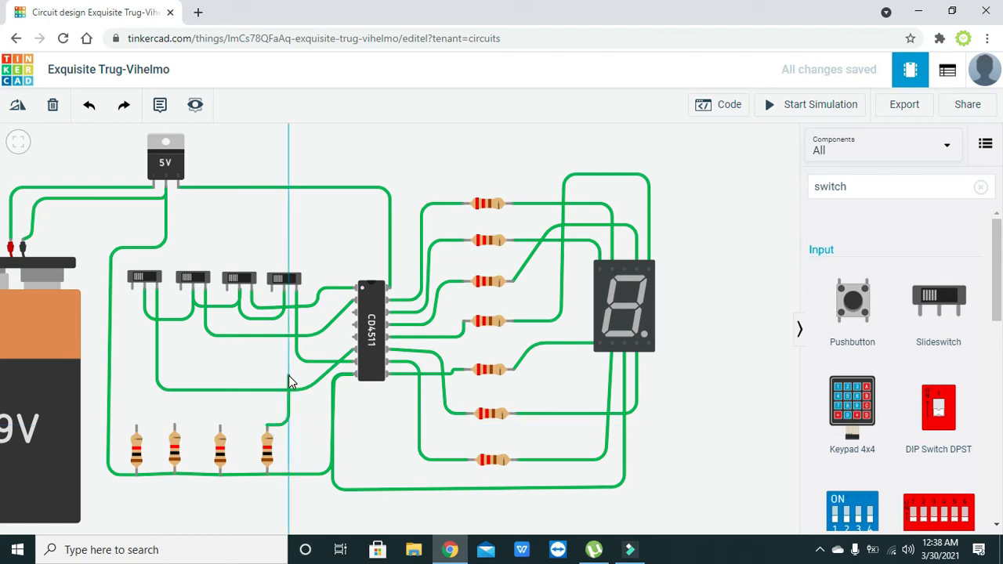
click(297, 292)
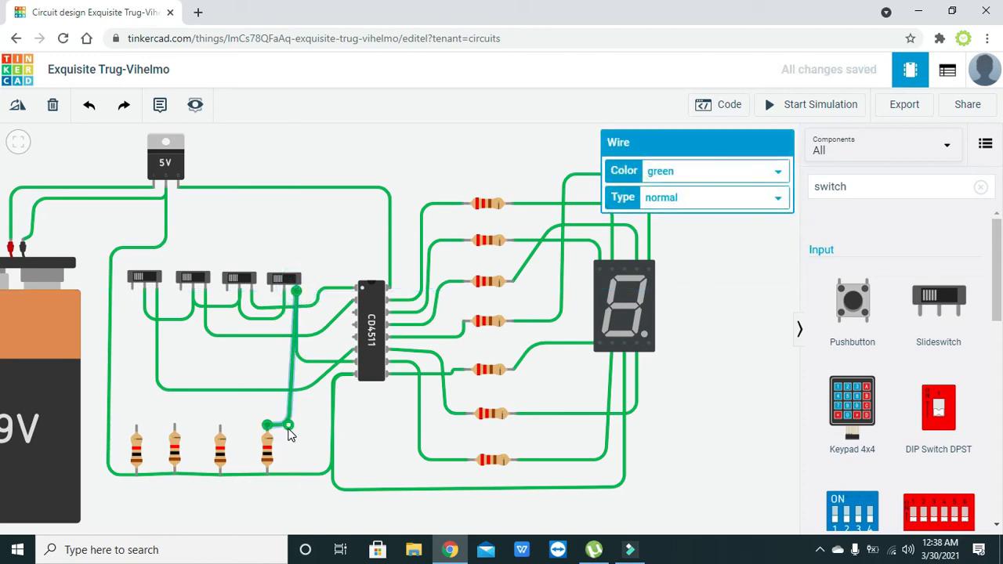
Step: Wire the third slideswitch's right-hand terminal to the third lower resistor's upper lead, with one bend beside the resistor
click(319, 463)
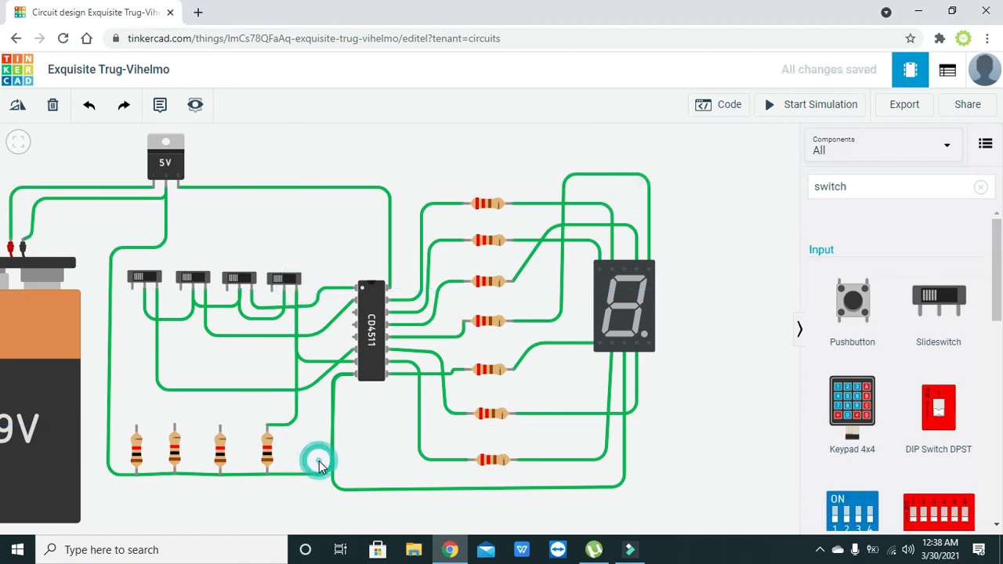
click(250, 286)
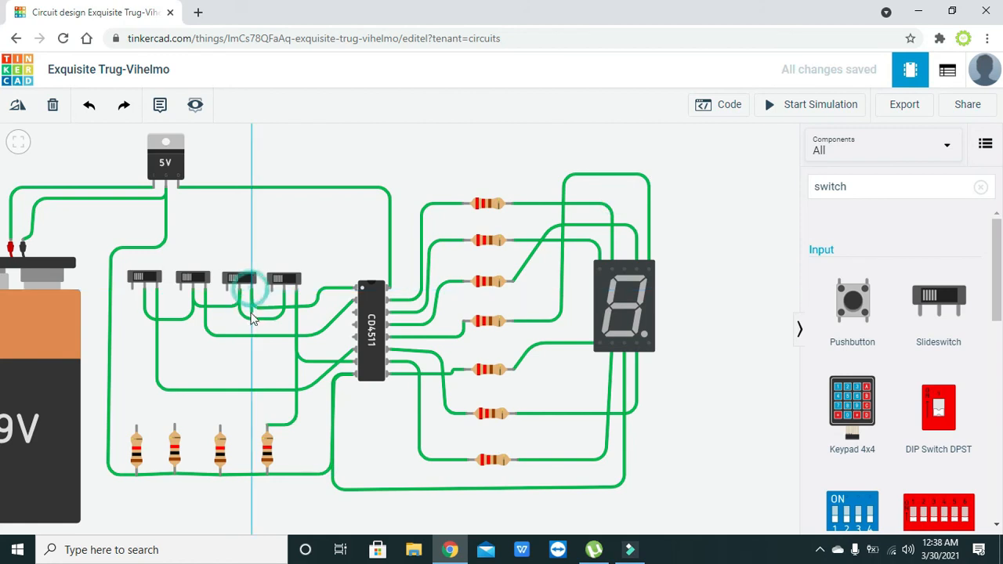
click(220, 427)
drag(228, 414, 250, 433)
click(230, 412)
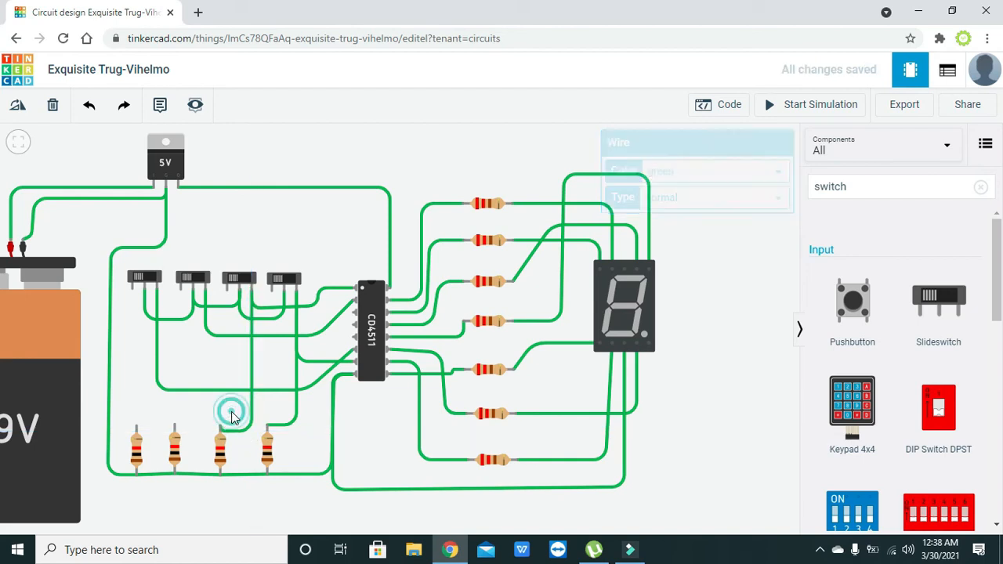
Step: Wire the second slideswitch's right-hand terminal to the second lower resistor's upper lead, with one bend beside the resistor
click(205, 291)
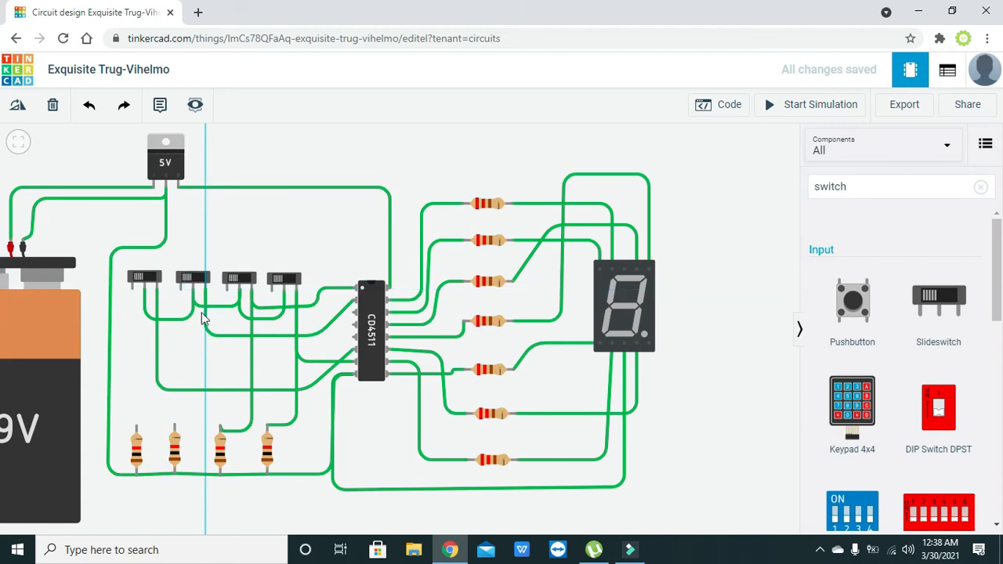
click(174, 424)
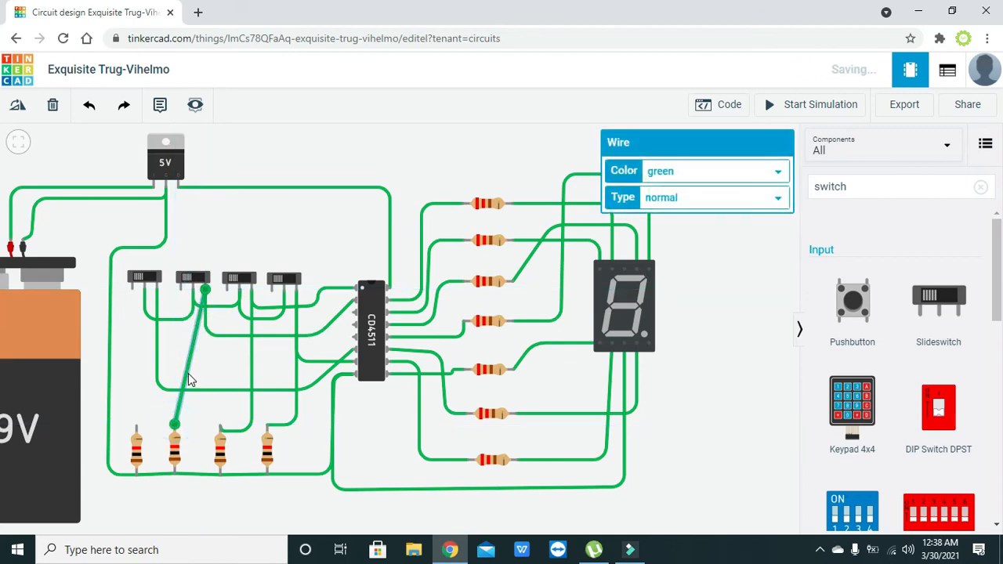
drag(188, 369, 208, 430)
click(224, 414)
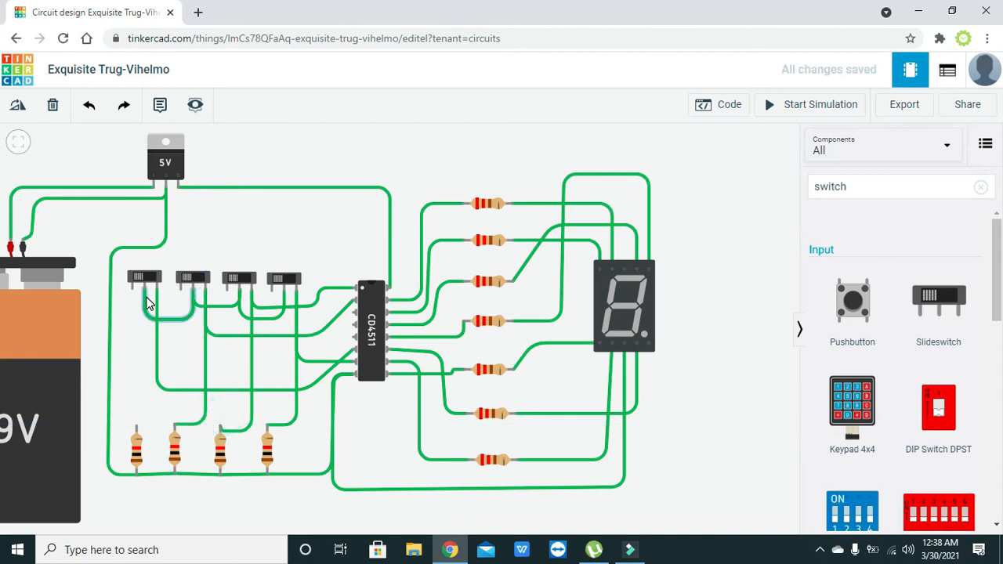
Step: Wire the first slideswitch's right-hand terminal to the first lower resistor's upper lead, bending it straight down before slanting to the resistor
click(156, 287)
click(136, 426)
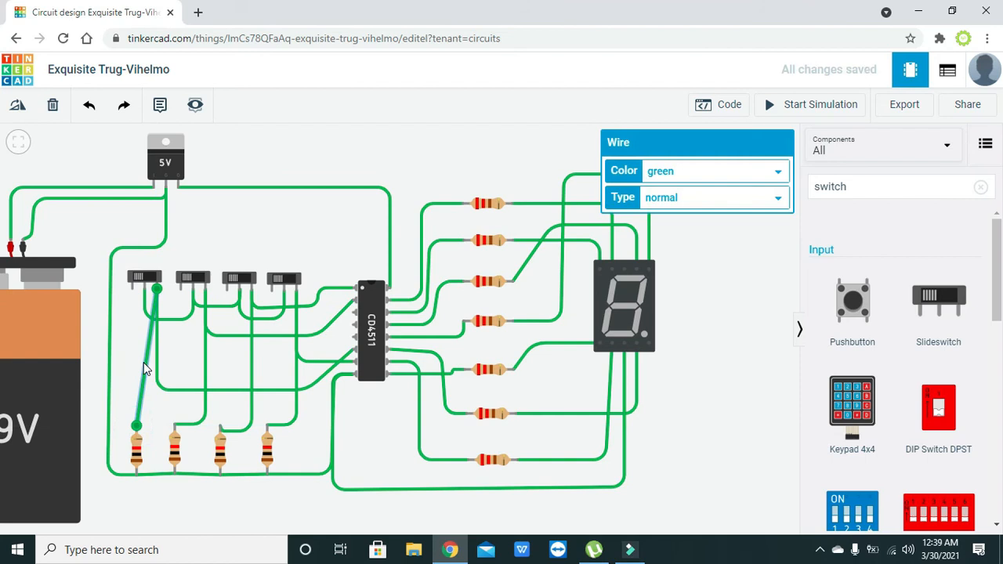
drag(149, 356, 158, 382)
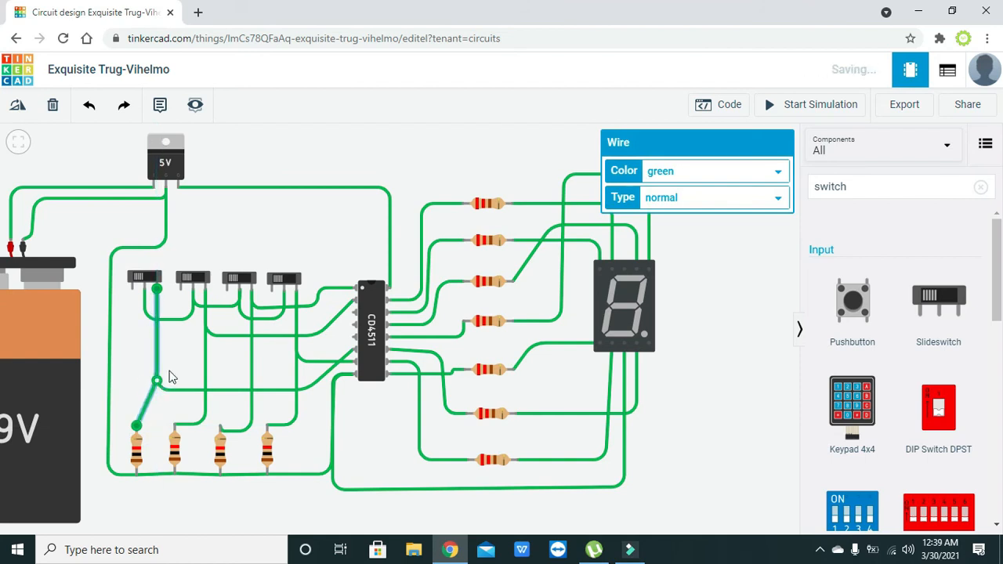
click(179, 373)
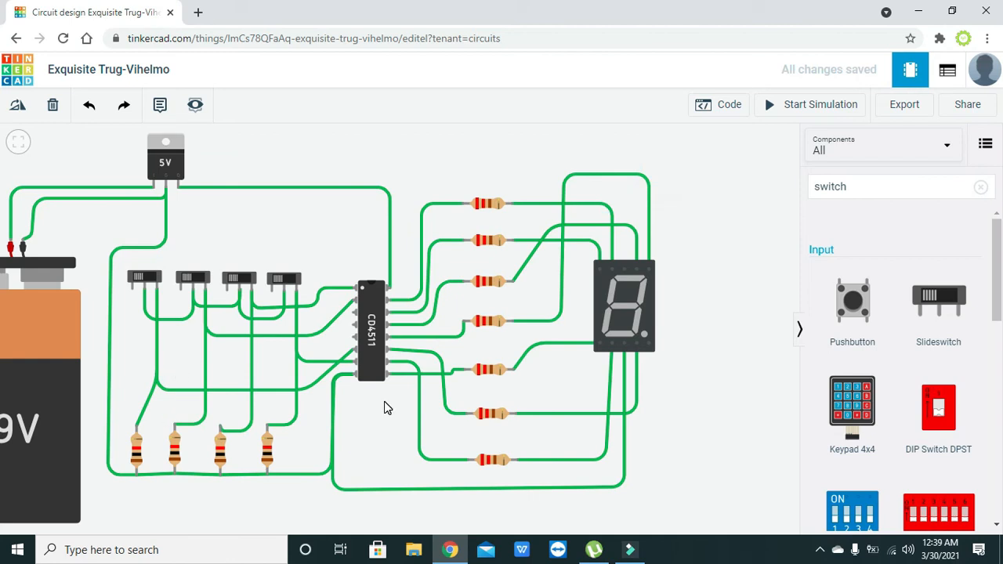
Step: Join the decoder's Lamp Test pin to the pin directly below it with a short wire
click(349, 324)
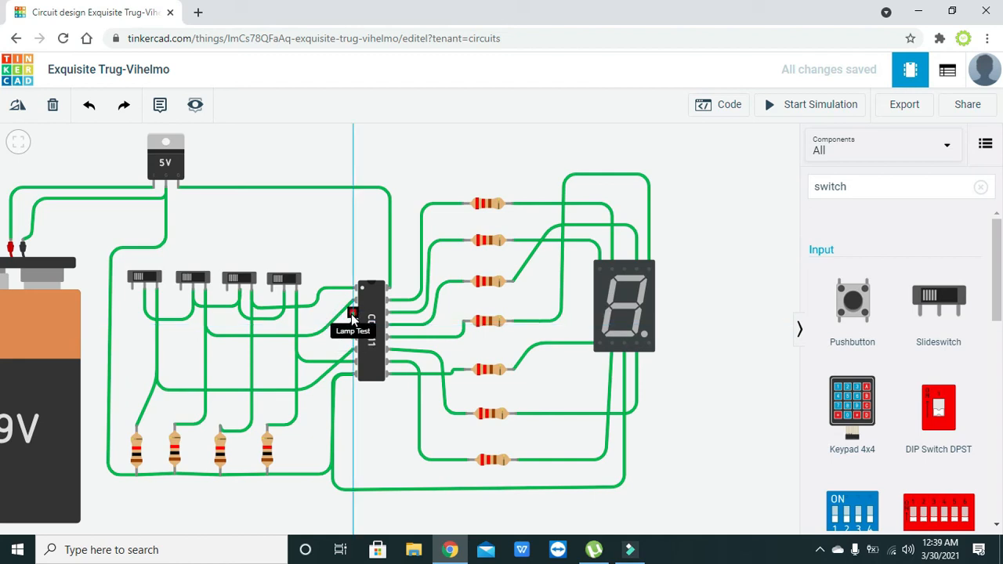
click(351, 313)
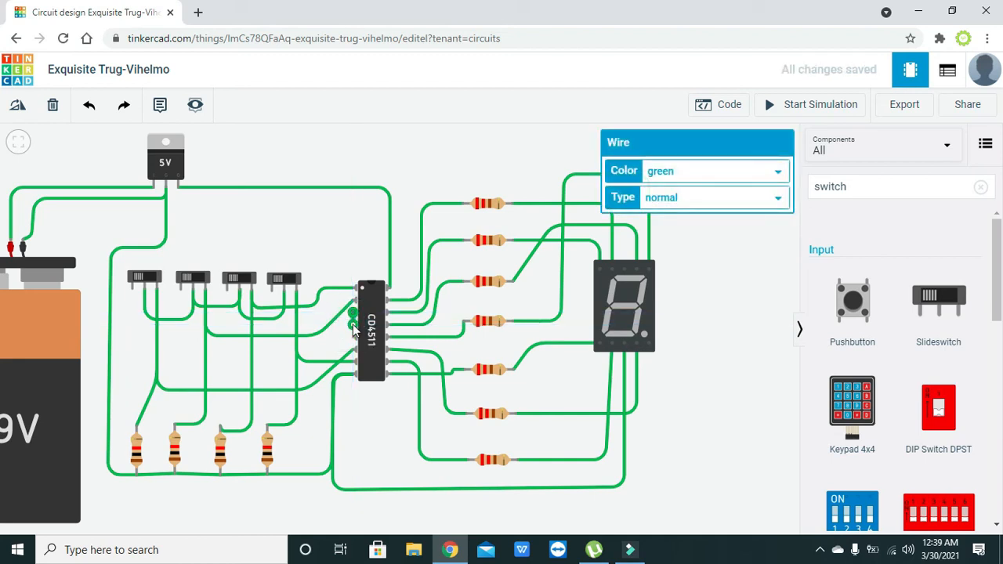
key(Delete)
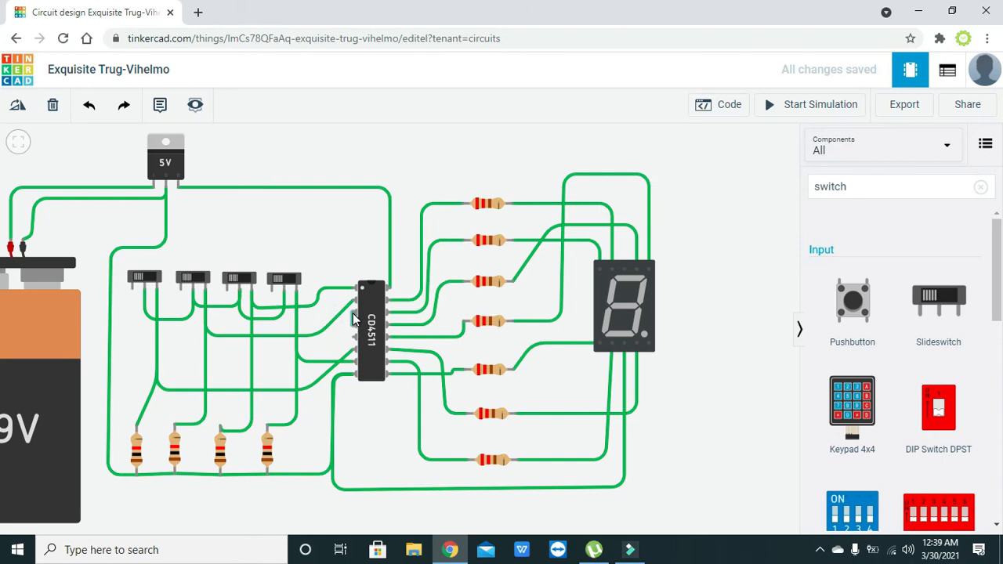
Step: Wire the decoder's Lamp Test pin to the 5V regulator's Out pin, routing it above the slideswitches and down beside the decoder
click(355, 311)
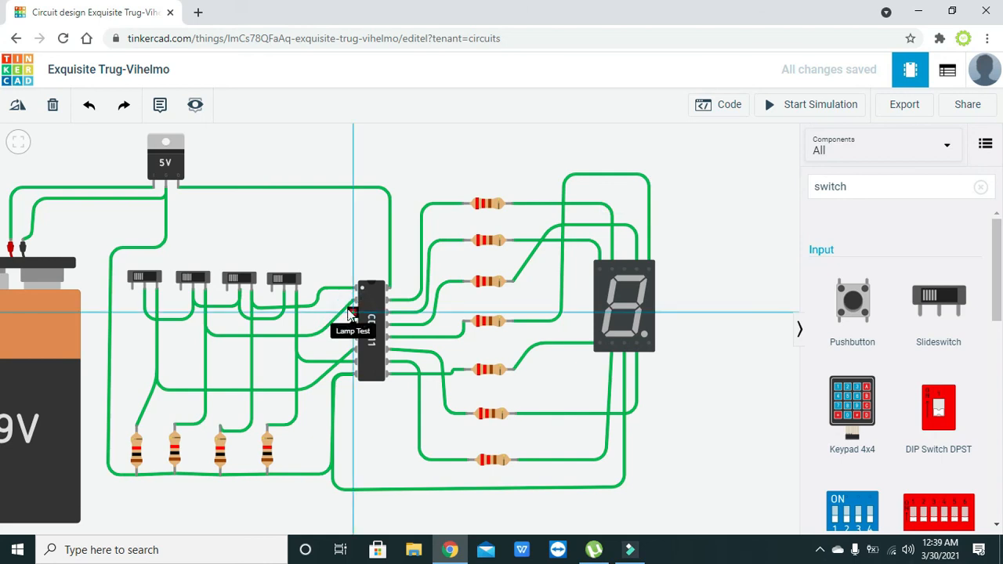
key(Escape)
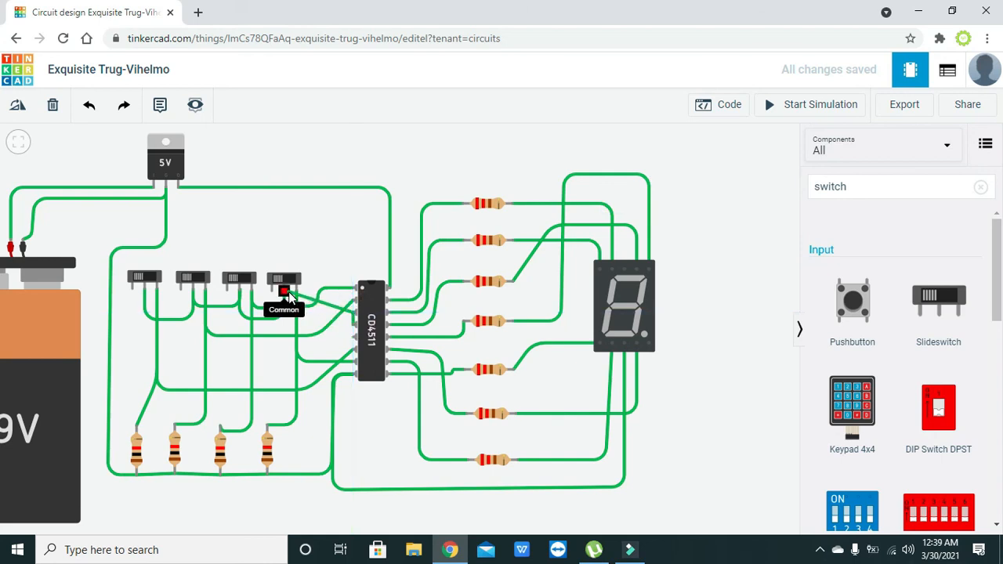
click(178, 186)
drag(254, 241, 180, 229)
double_click(248, 261)
drag(250, 266, 324, 231)
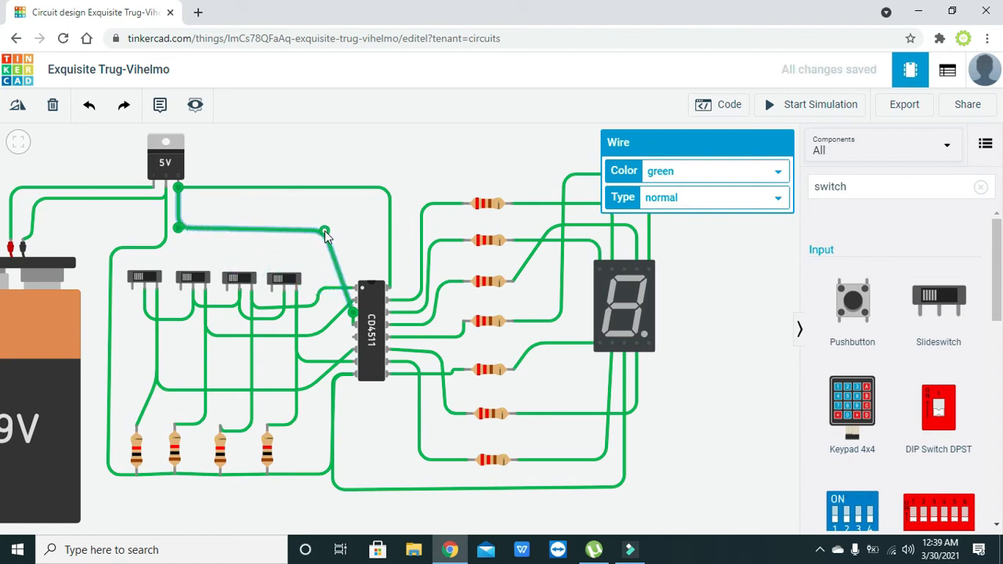
double_click(340, 273)
drag(340, 273, 327, 315)
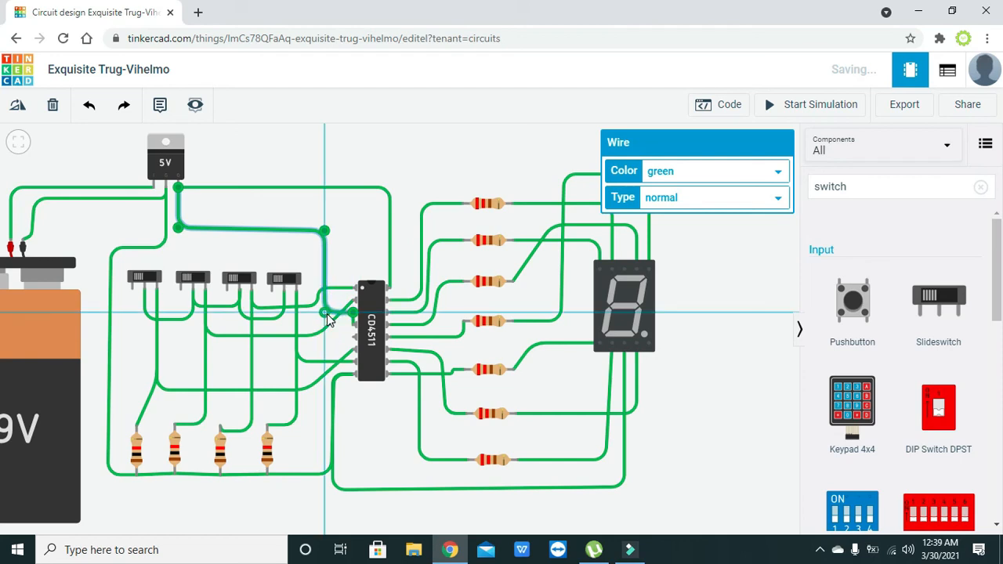
click(340, 340)
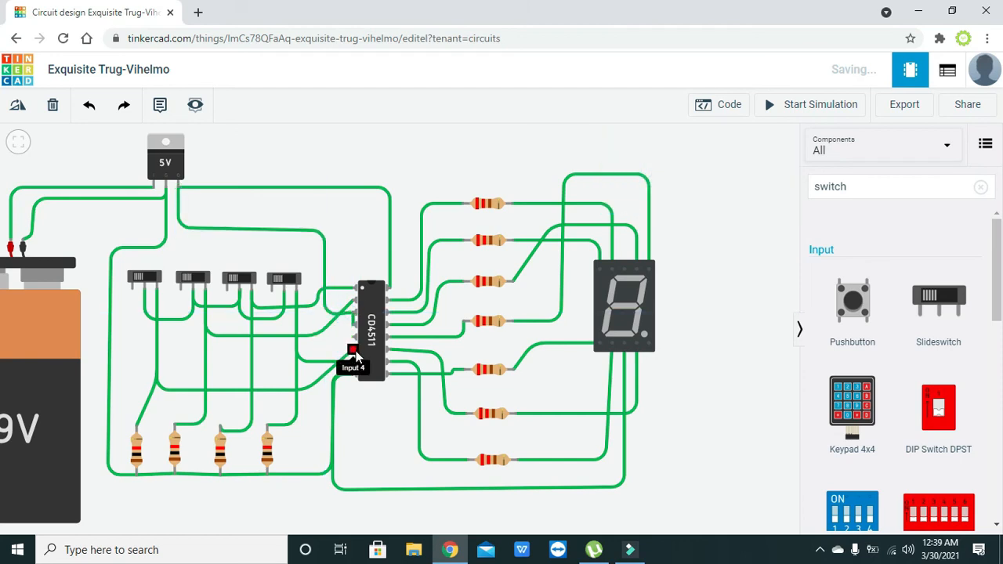
Step: Wire the decoder's pin directly above Input 4 to the fourth lower resistor's Terminal 1, bending it beside the decoder and beside the resistor
click(354, 338)
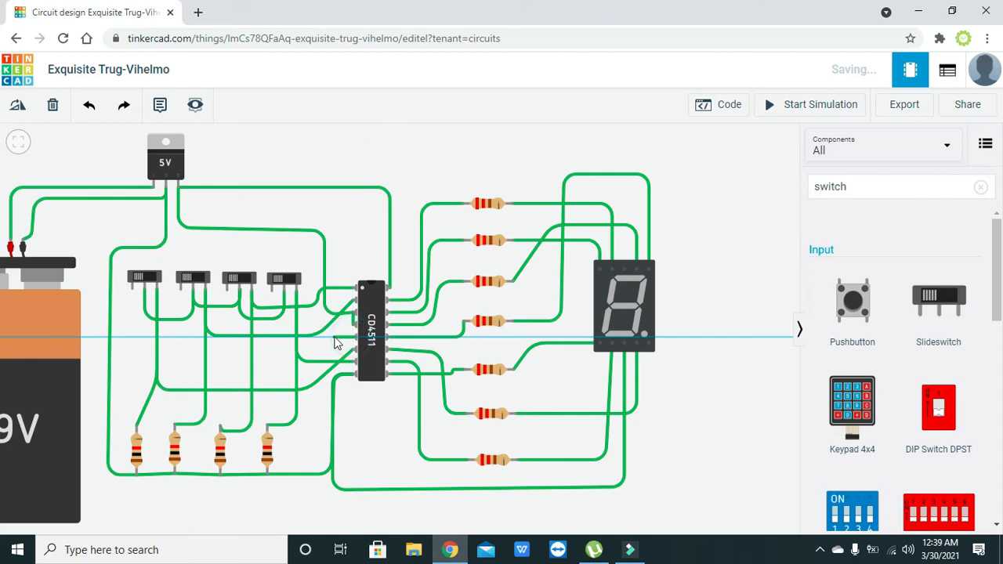
click(326, 340)
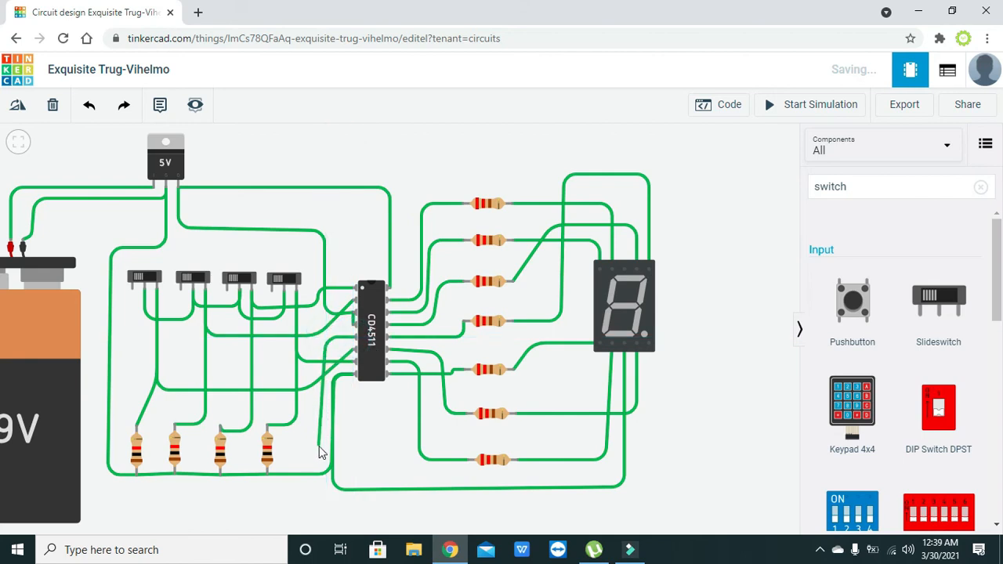
click(316, 474)
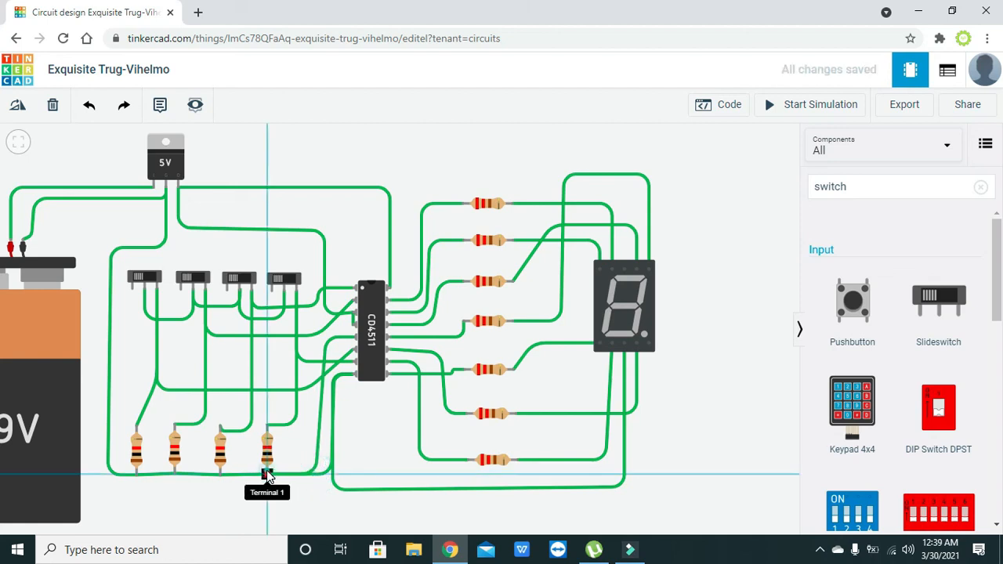
click(267, 472)
click(294, 459)
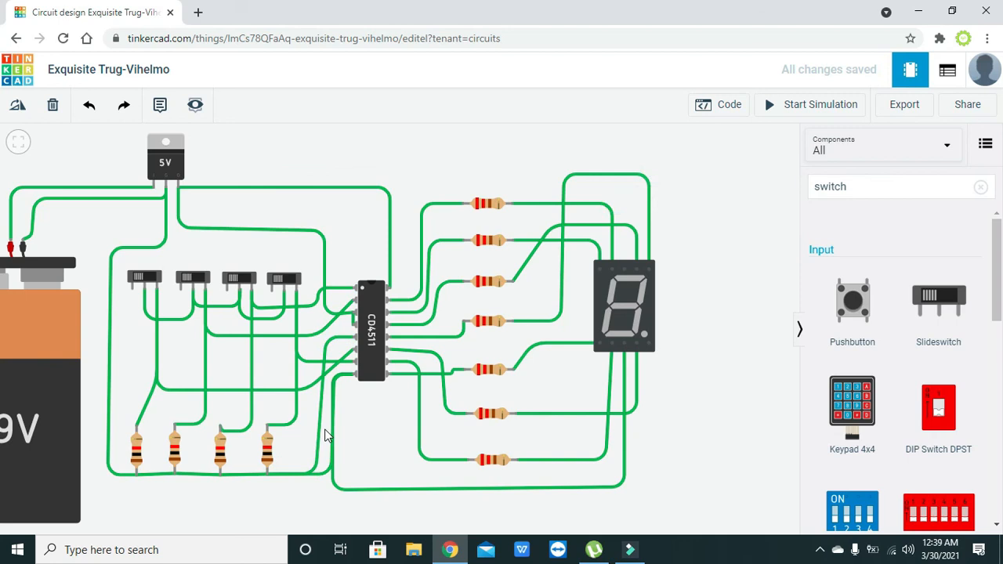
click(314, 475)
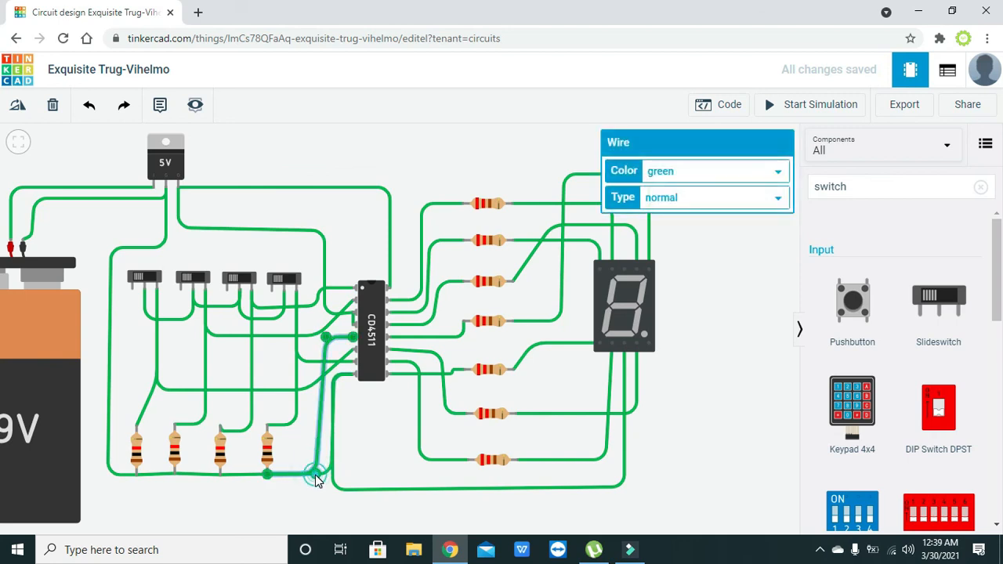
click(407, 456)
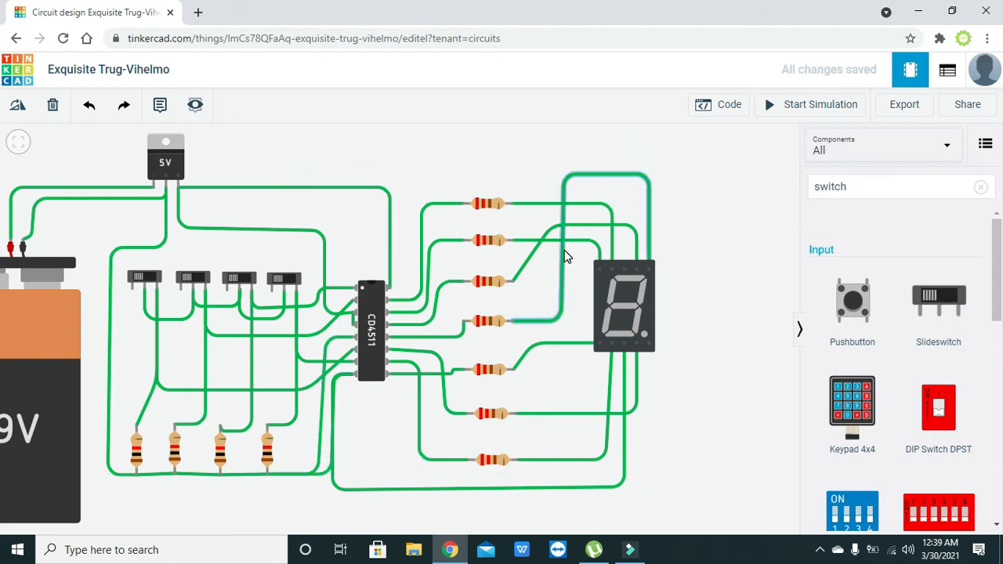
Step: Simulate the circuit, toggle the fourth and third slideswitches to test the display, and stop the simulation
click(812, 112)
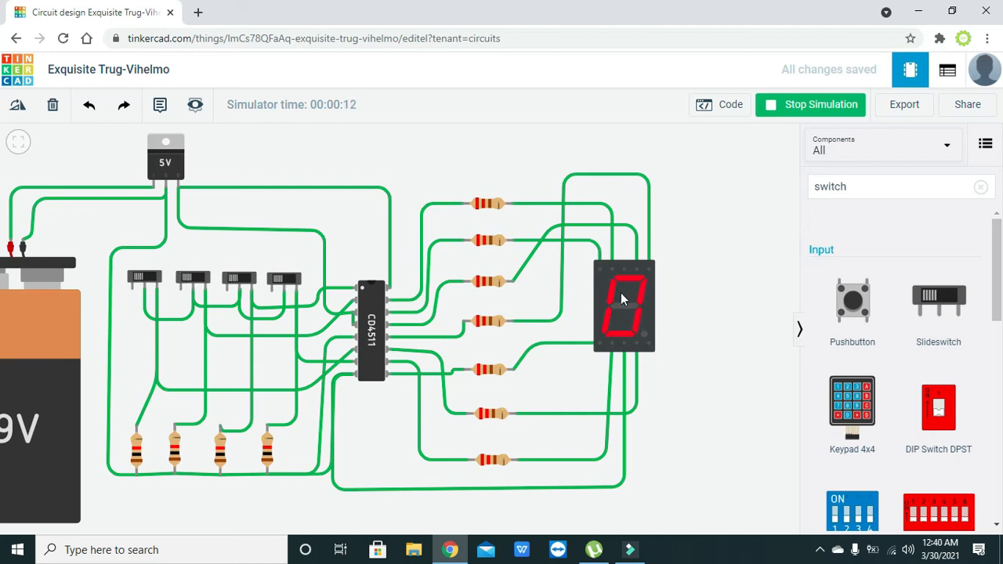
click(285, 280)
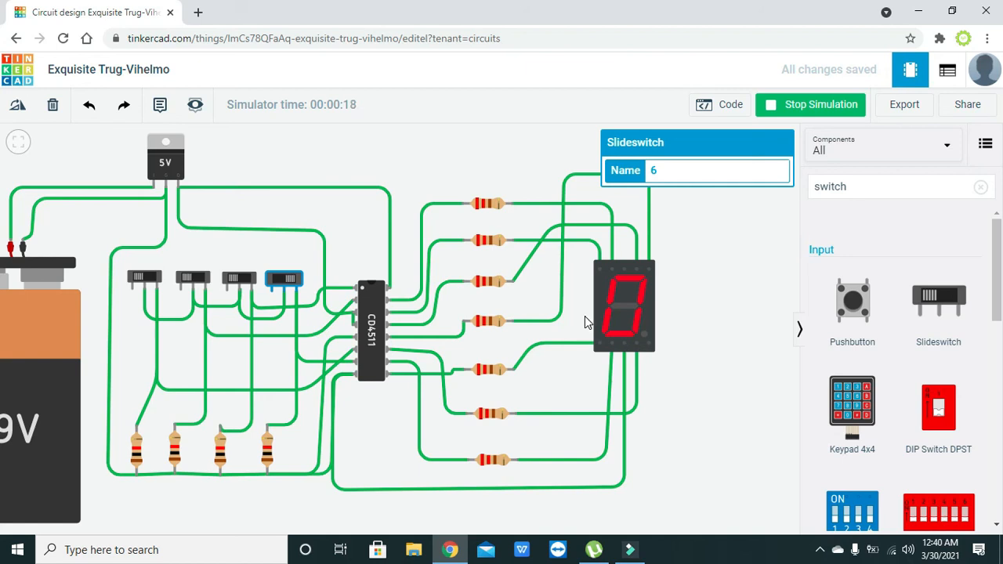
click(243, 281)
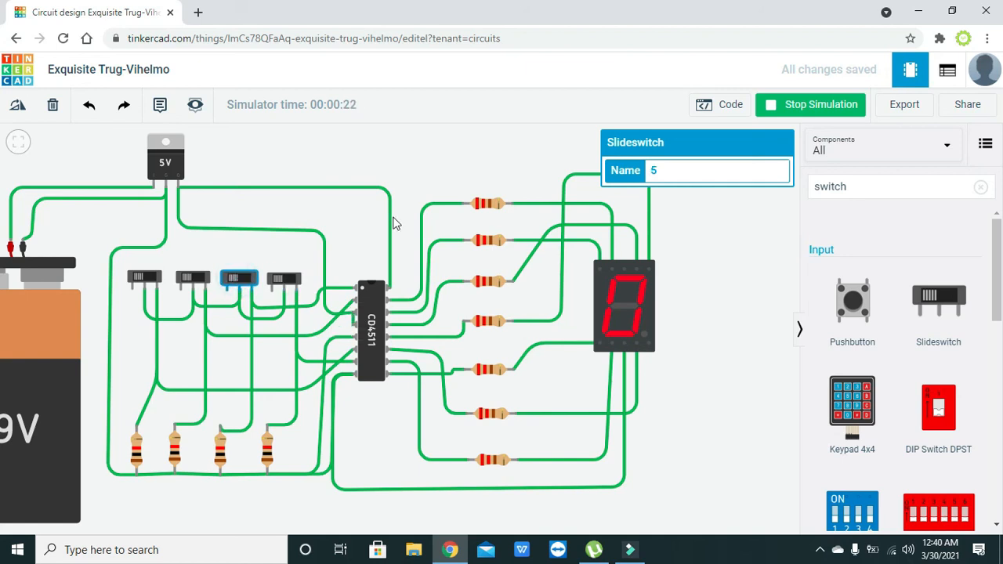
click(793, 112)
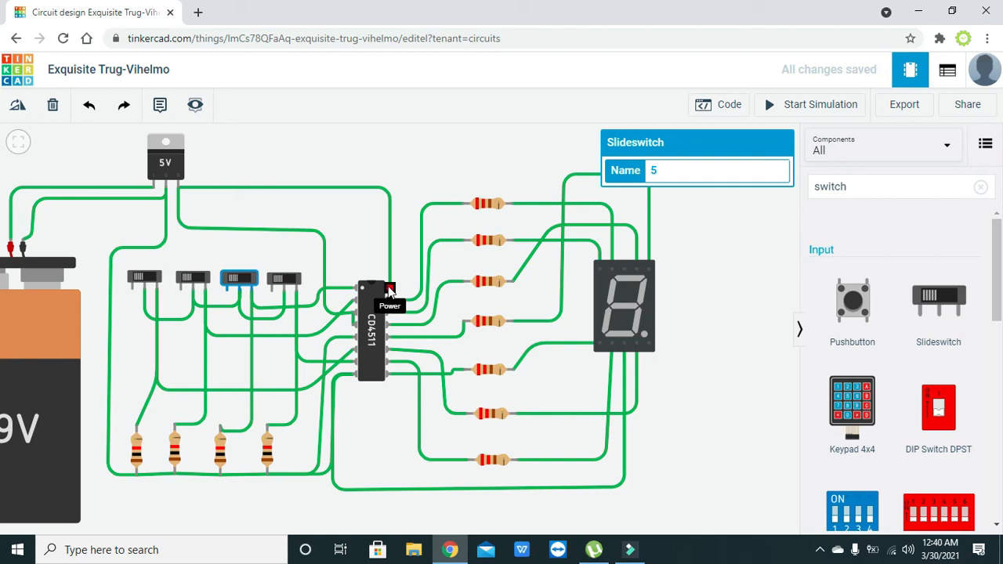
Step: Nudge the lower bend of the regulator output wire beside the decoder's Lamp Test pin
click(332, 313)
drag(326, 314, 327, 312)
click(321, 324)
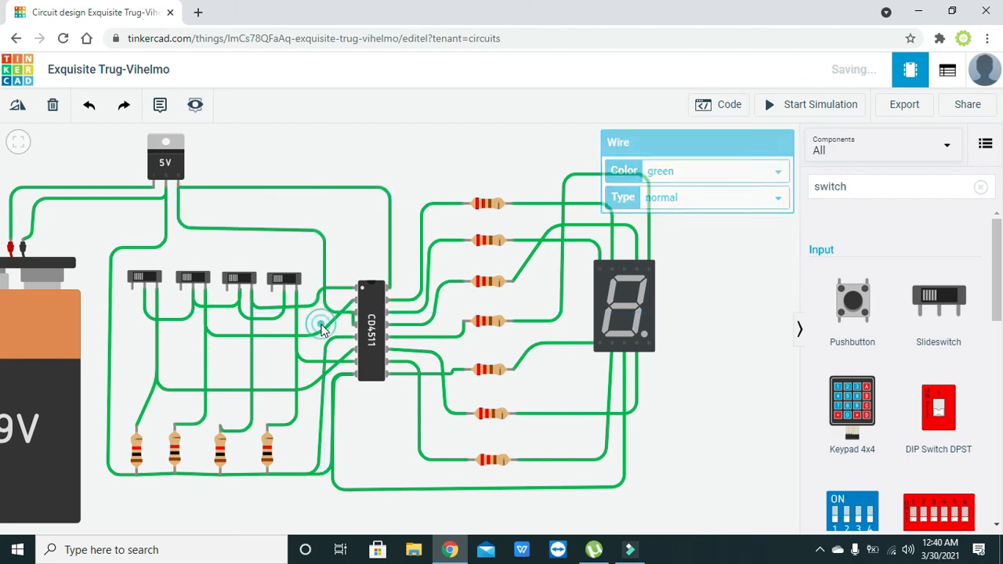
Step: Wire the third slideswitch's common terminal to the 5V regulator's Out pin, routing it with bends between the second and third switches
click(238, 289)
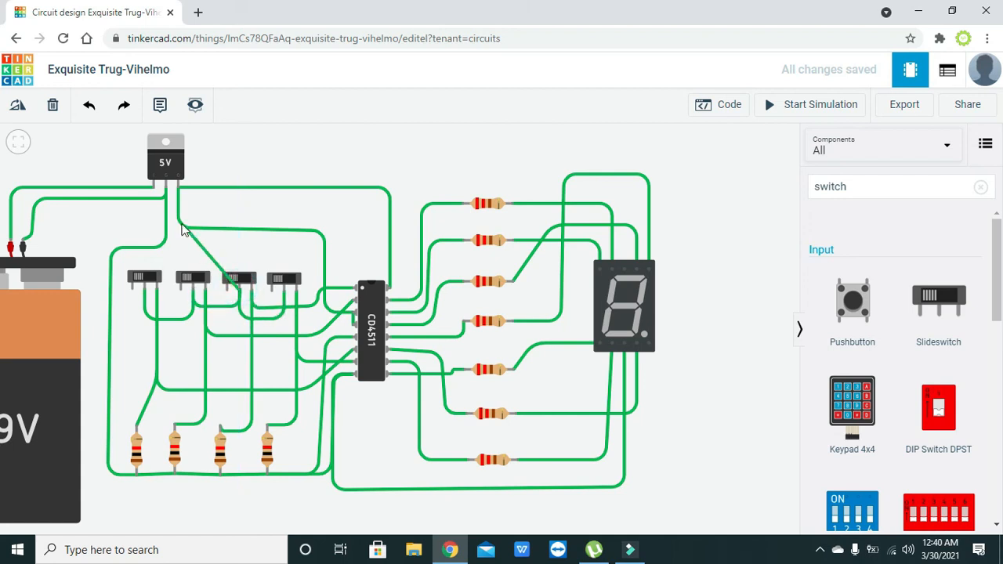
click(178, 189)
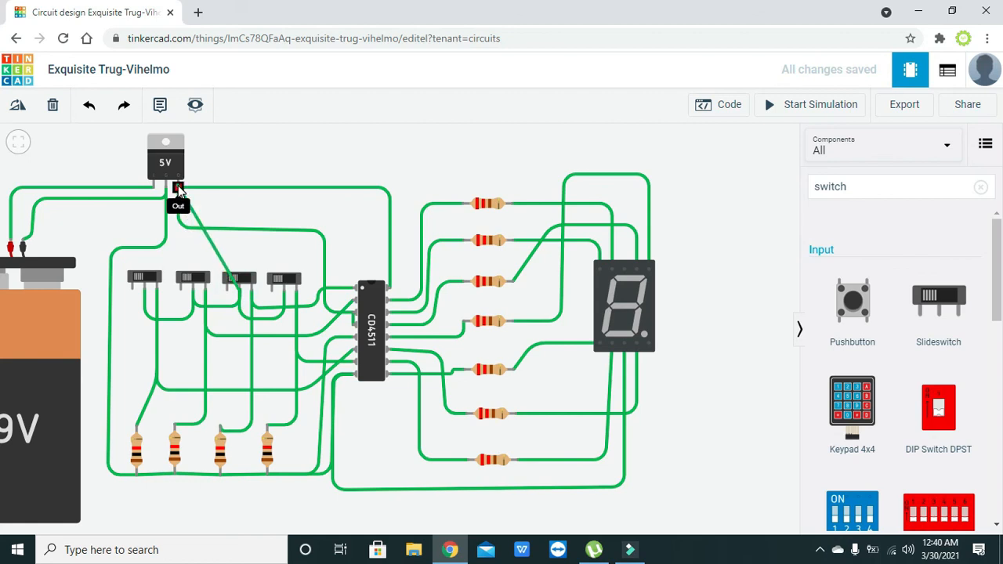
click(208, 239)
drag(207, 239, 213, 290)
click(257, 236)
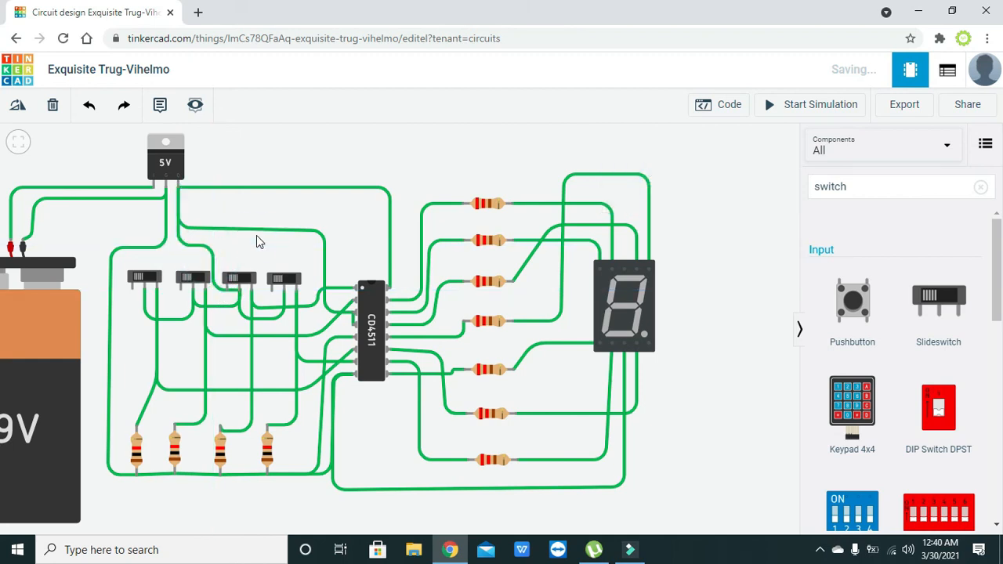
Step: Start the simulation and toggle the fourth and third slideswitches through the input combinations for 1, 2 and 3, ending with both off
click(788, 105)
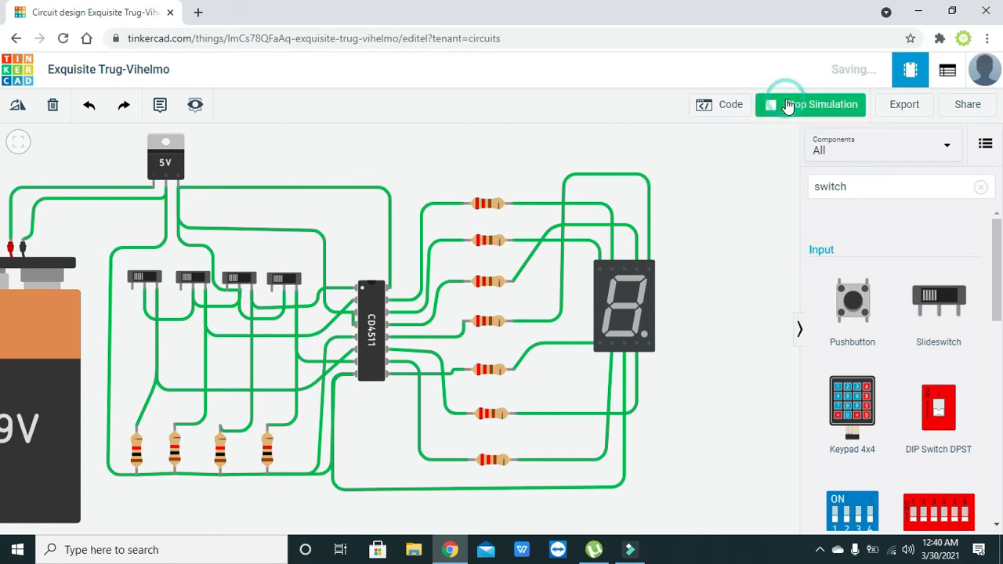
click(286, 280)
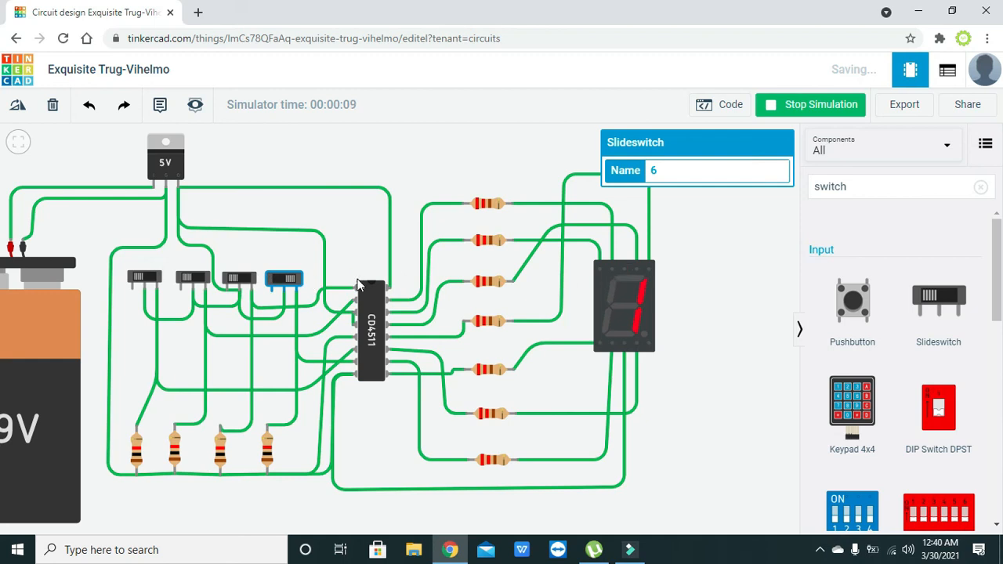
click(287, 280)
click(245, 279)
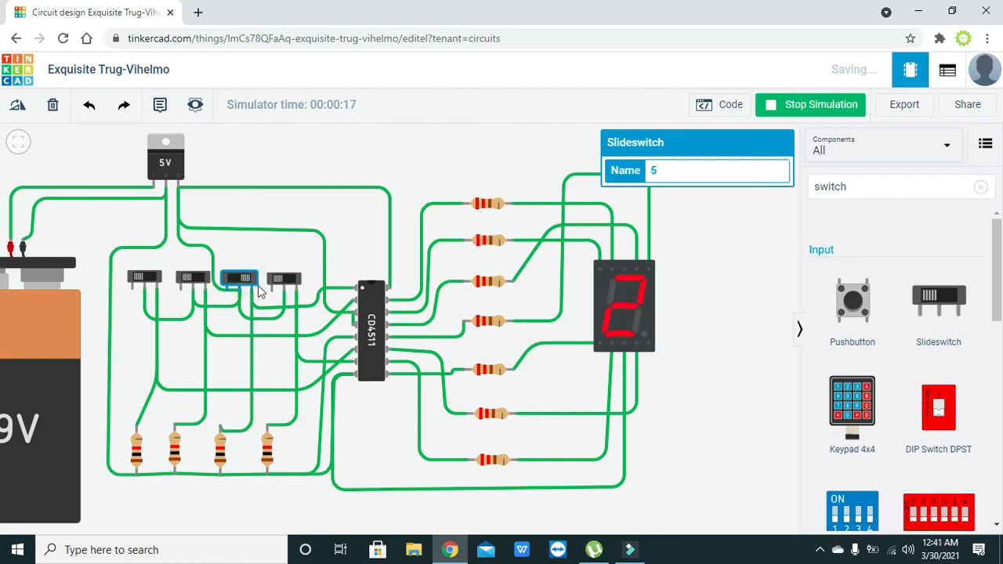
click(287, 279)
click(235, 278)
click(274, 279)
Step: Turn on the second slideswitch and toggle the third and fourth slideswitches to run through the input combinations for 4 to 7
click(196, 281)
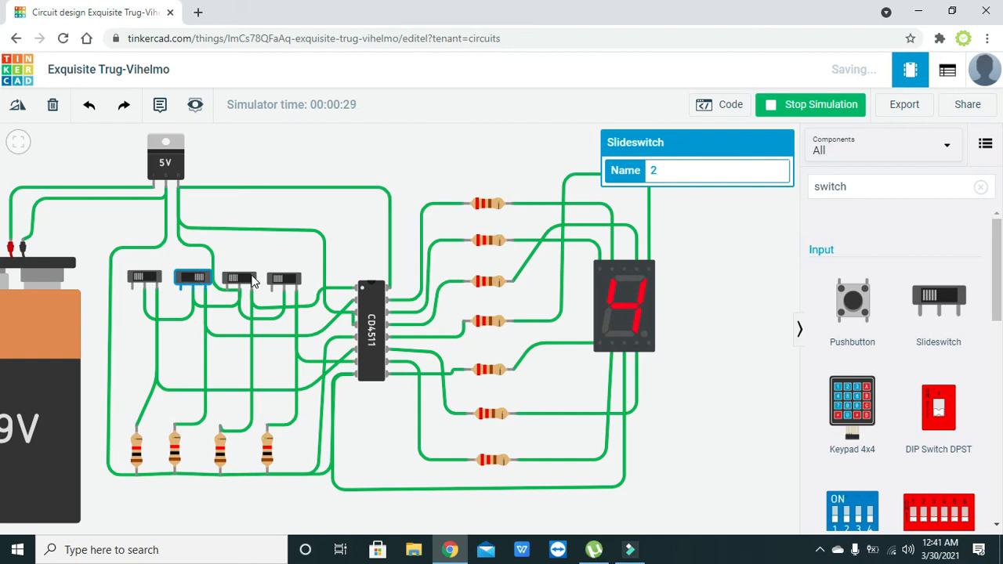
click(292, 279)
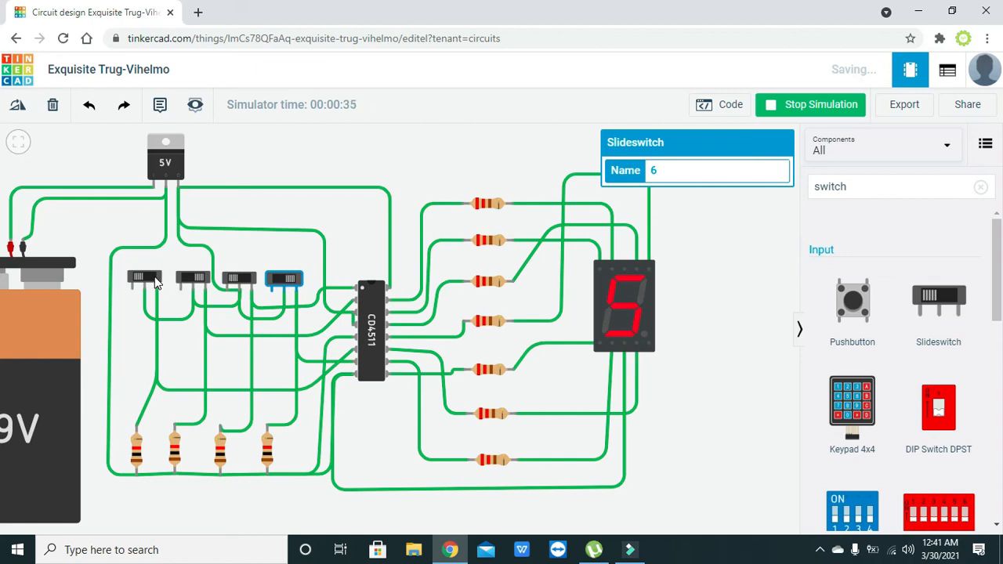
click(244, 279)
click(282, 282)
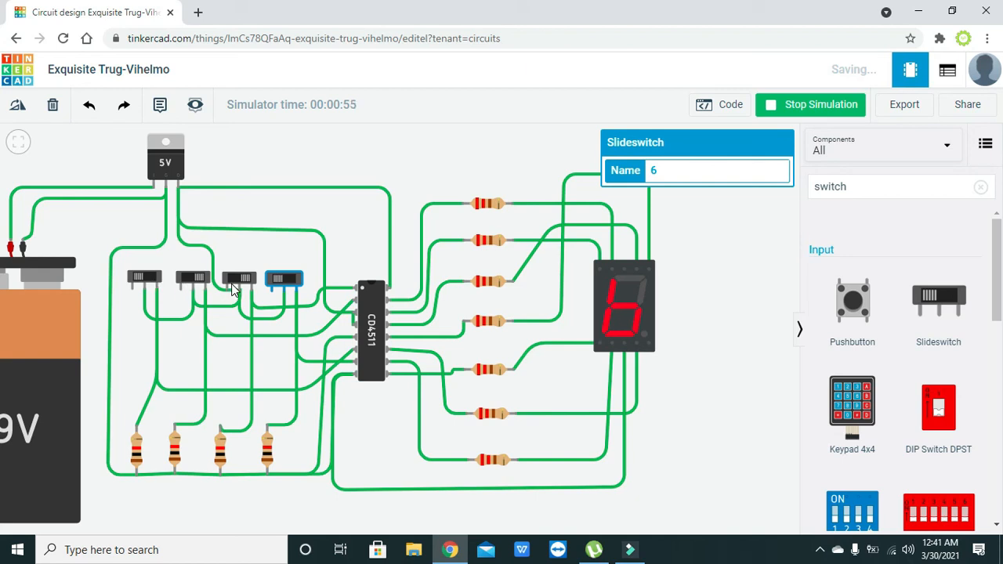
click(292, 279)
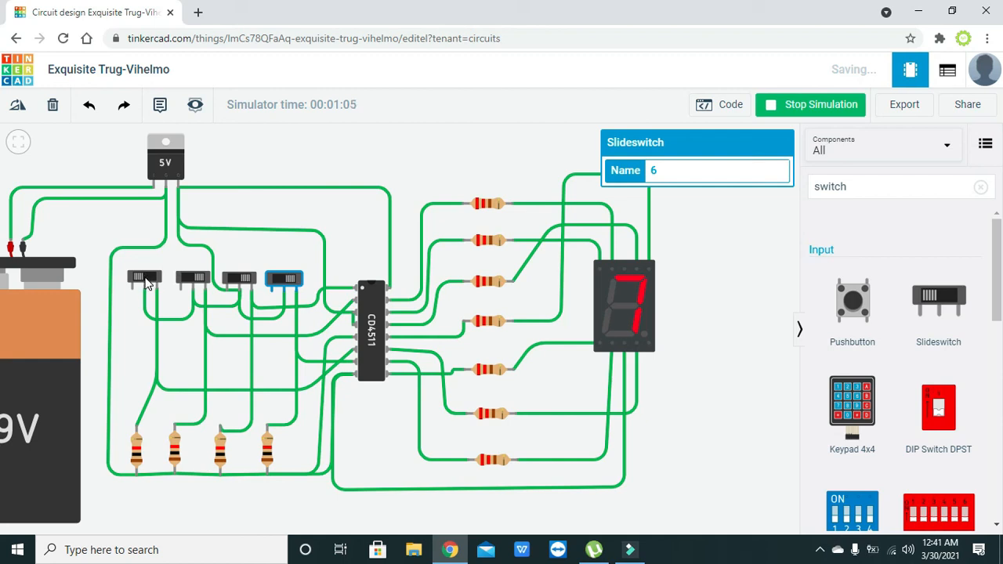
Step: Turn off the second, third and fourth slideswitches, turn on the first to test the input for 8, and deselect the switch
click(196, 281)
click(239, 281)
click(282, 281)
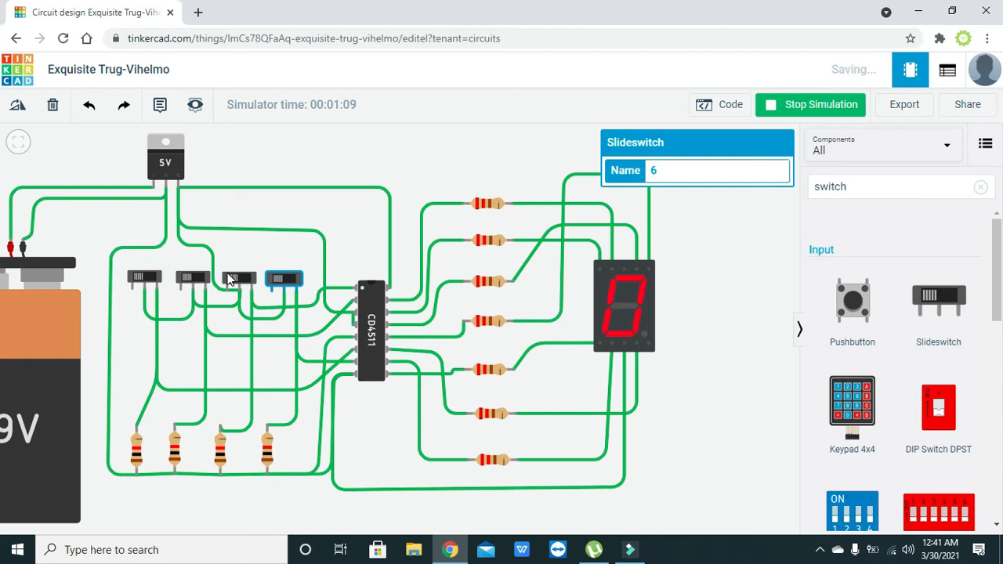
click(151, 281)
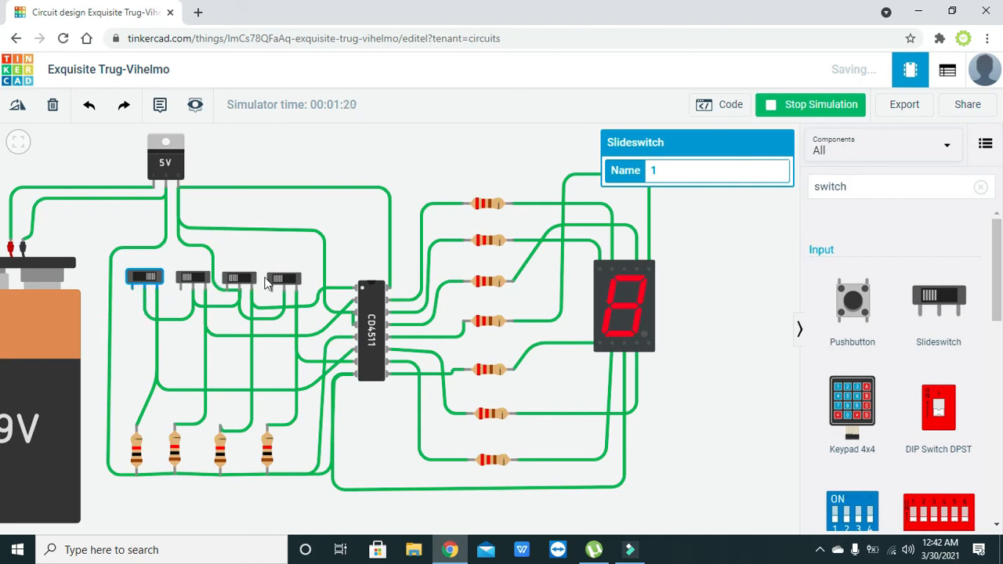
click(669, 295)
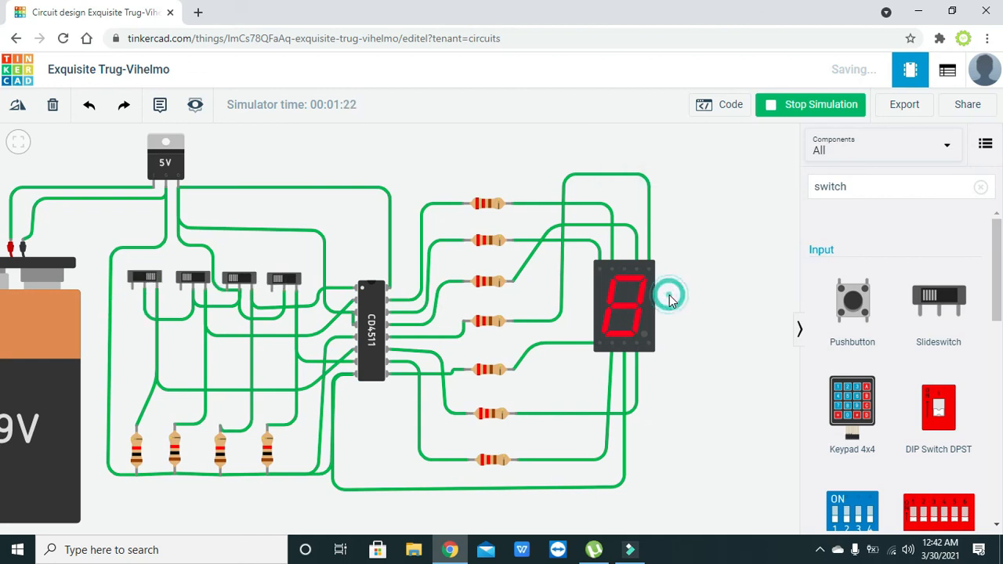